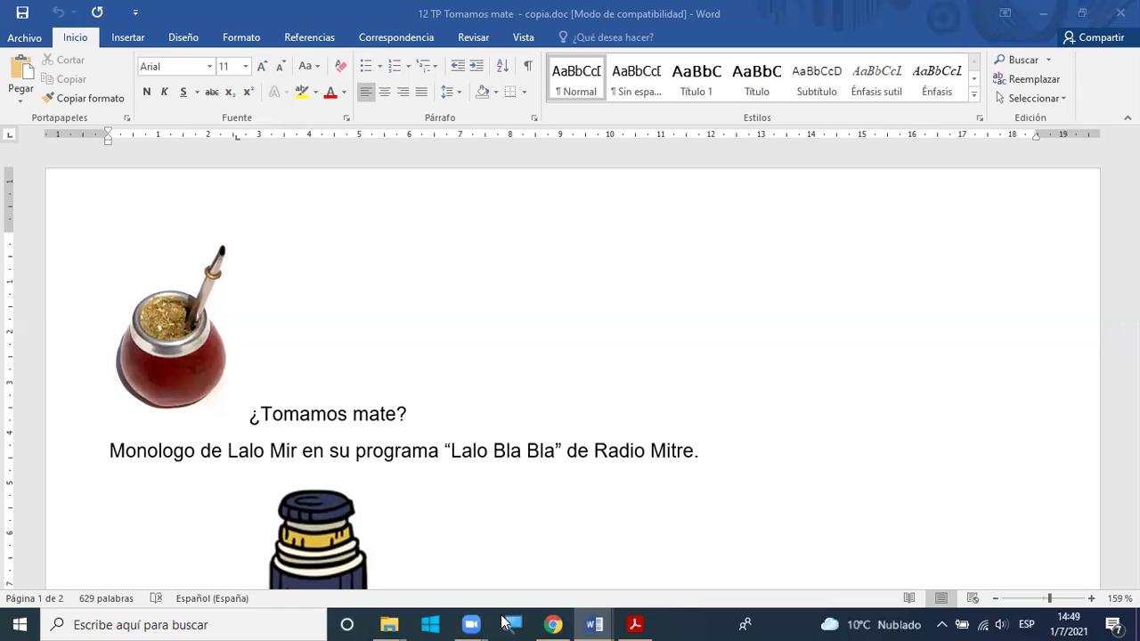
# Step: Bring up the Lupa magnifier's control window and minimise it, returning to the document
pyautogui.click(503, 621)
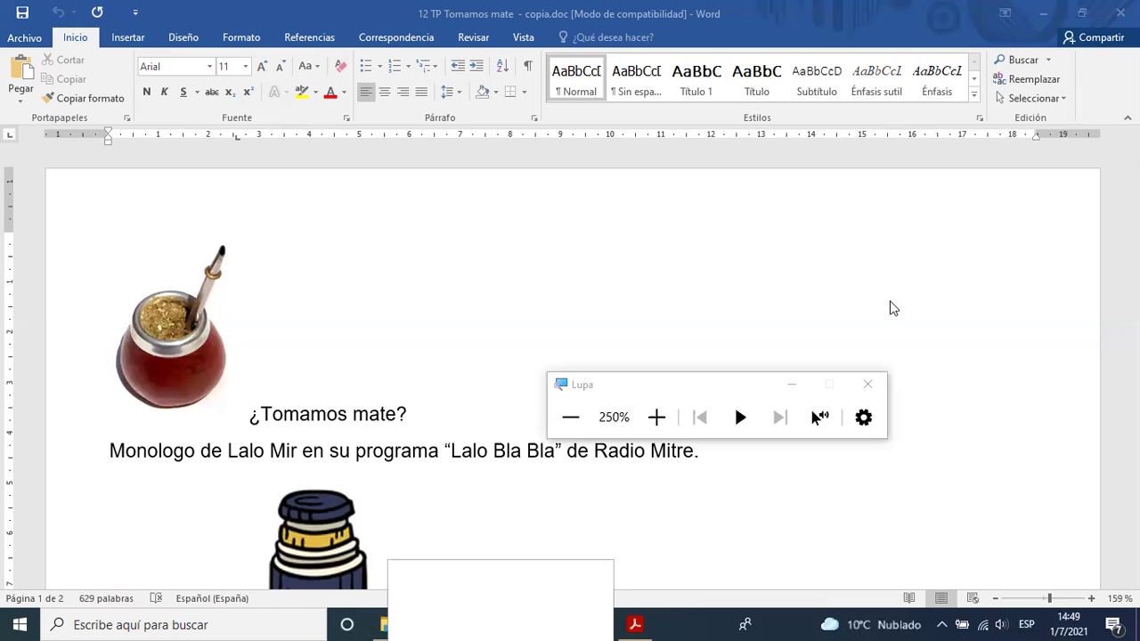
pyautogui.click(792, 385)
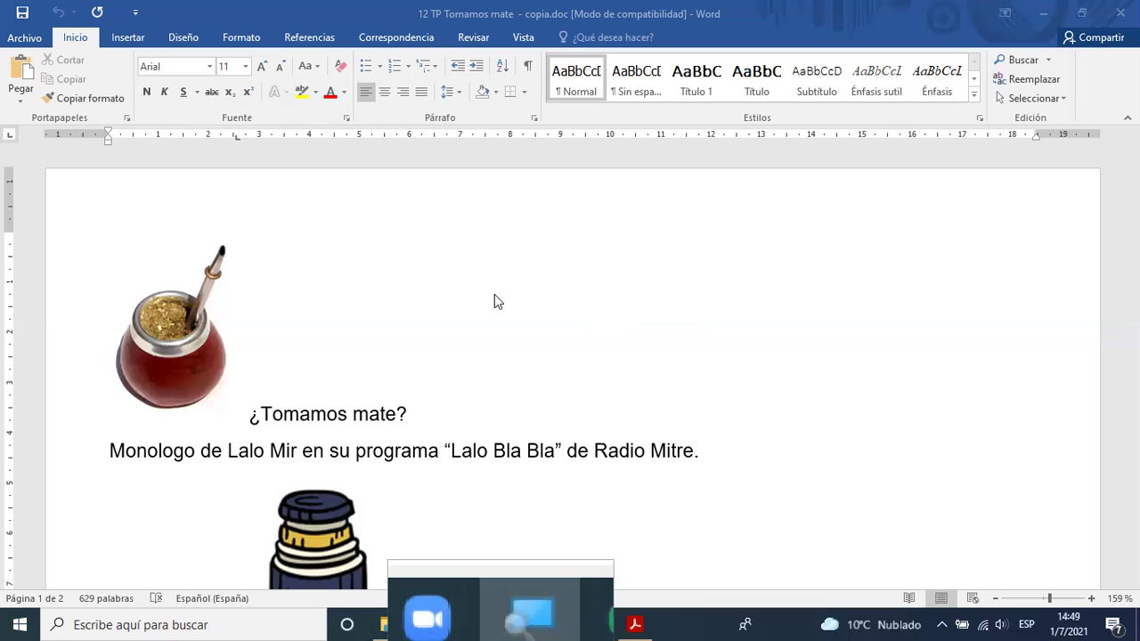
pyautogui.click(529, 371)
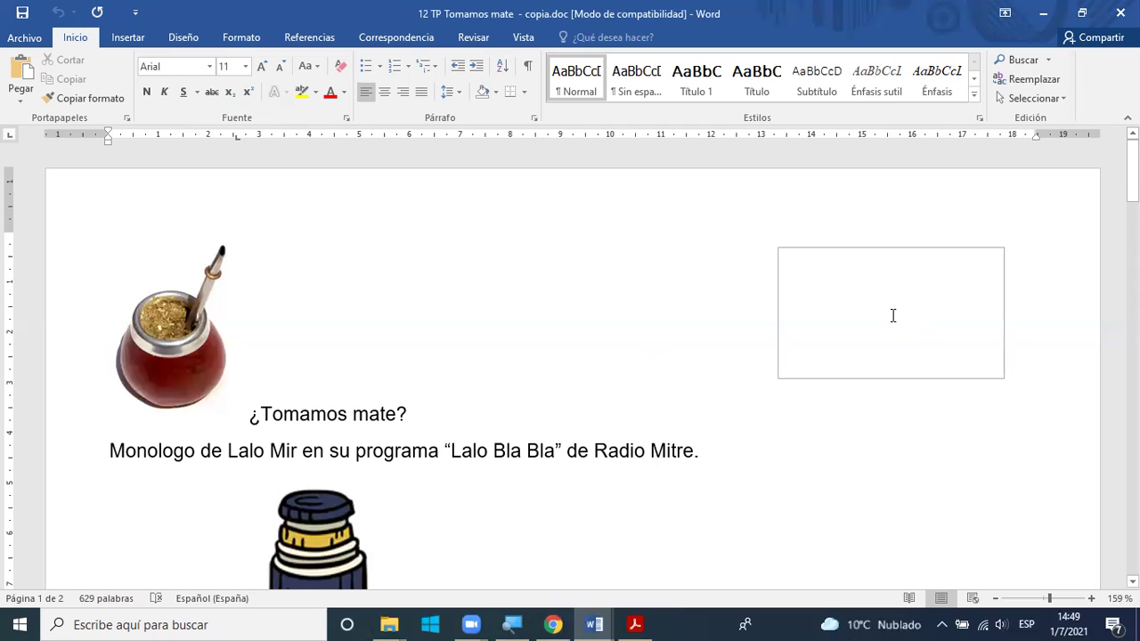
# Step: Look through the start of the document, examining the mate picture, the thermos picture and the opening paragraphs
pyautogui.scroll(-1, 893, 315)
pyautogui.scroll(-4, 893, 315)
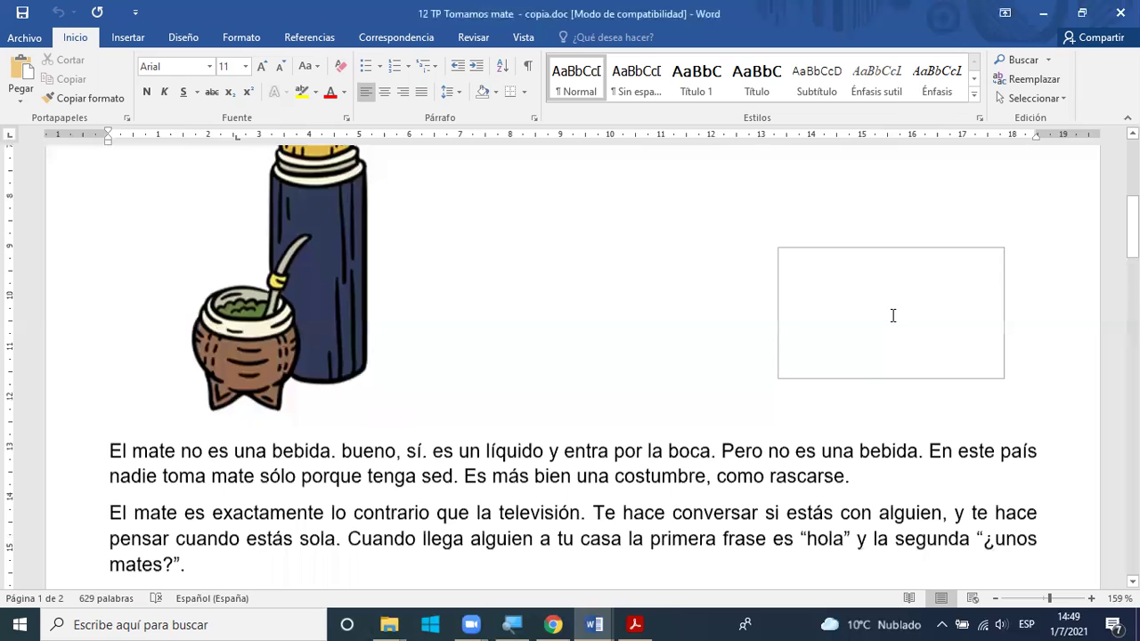
pyautogui.scroll(-3, 893, 315)
pyautogui.scroll(3, 893, 315)
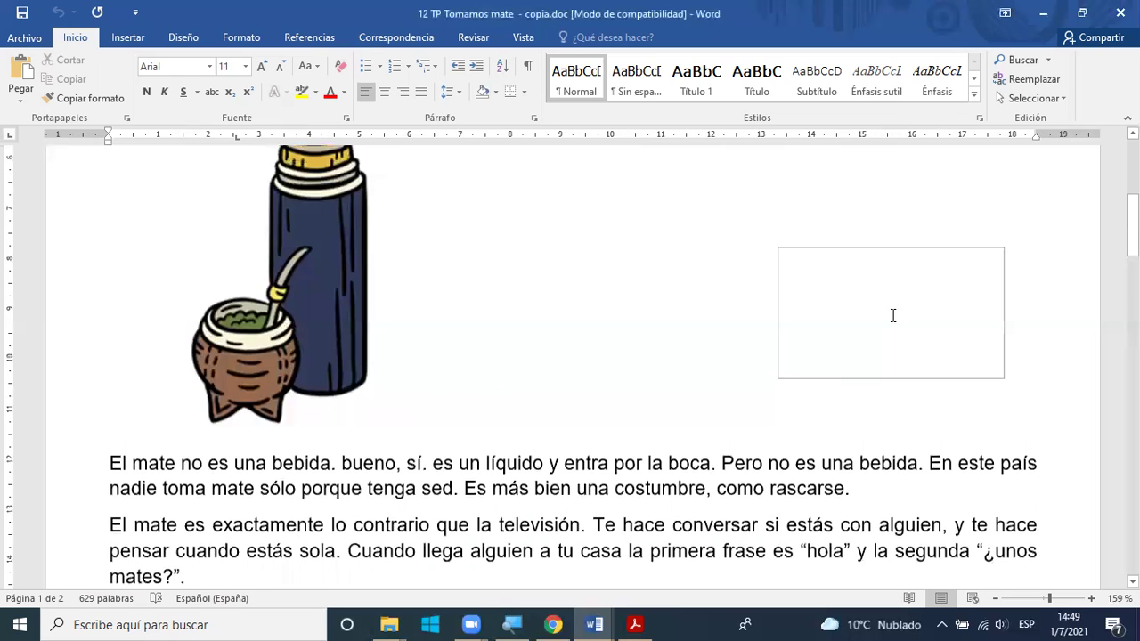
pyautogui.scroll(5, 893, 315)
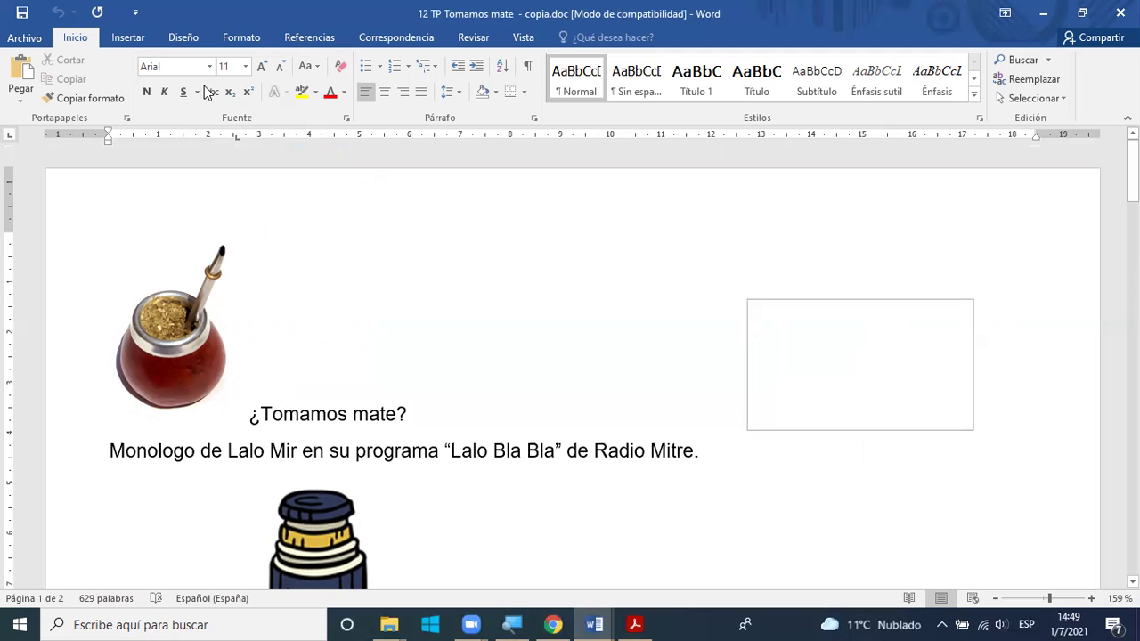
pyautogui.click(122, 40)
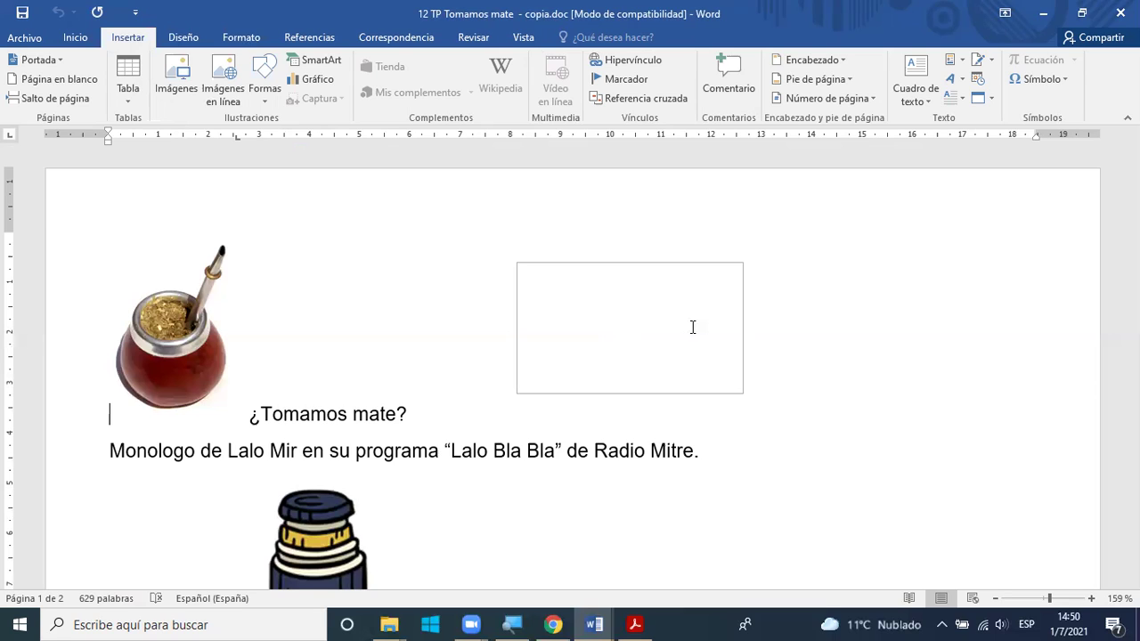
pyautogui.scroll(-1, 692, 326)
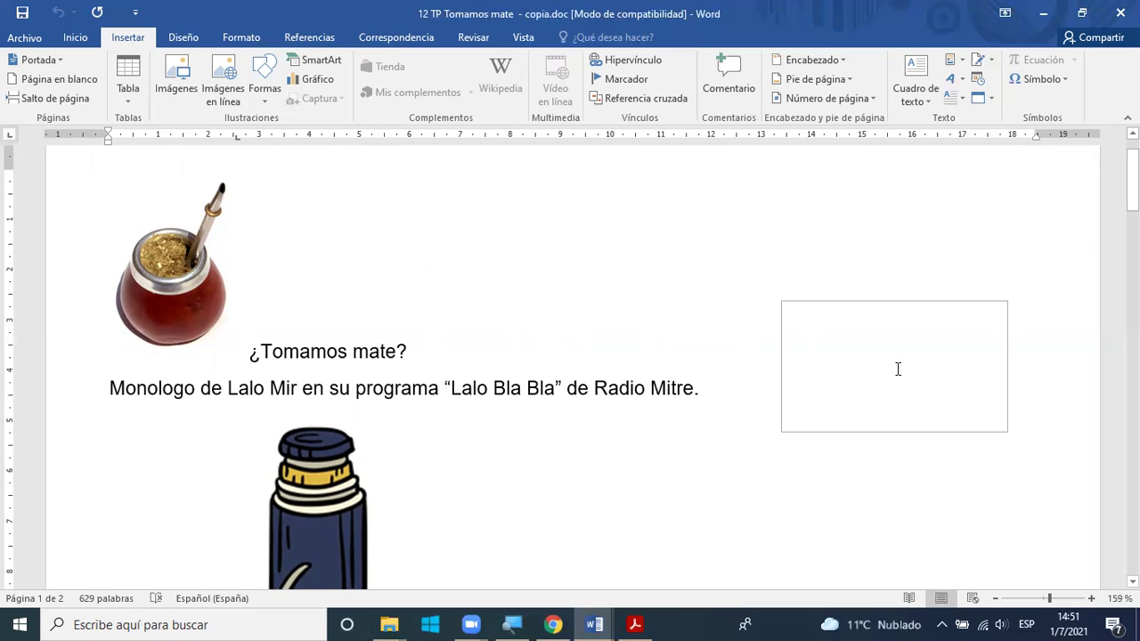
pyautogui.click(172, 277)
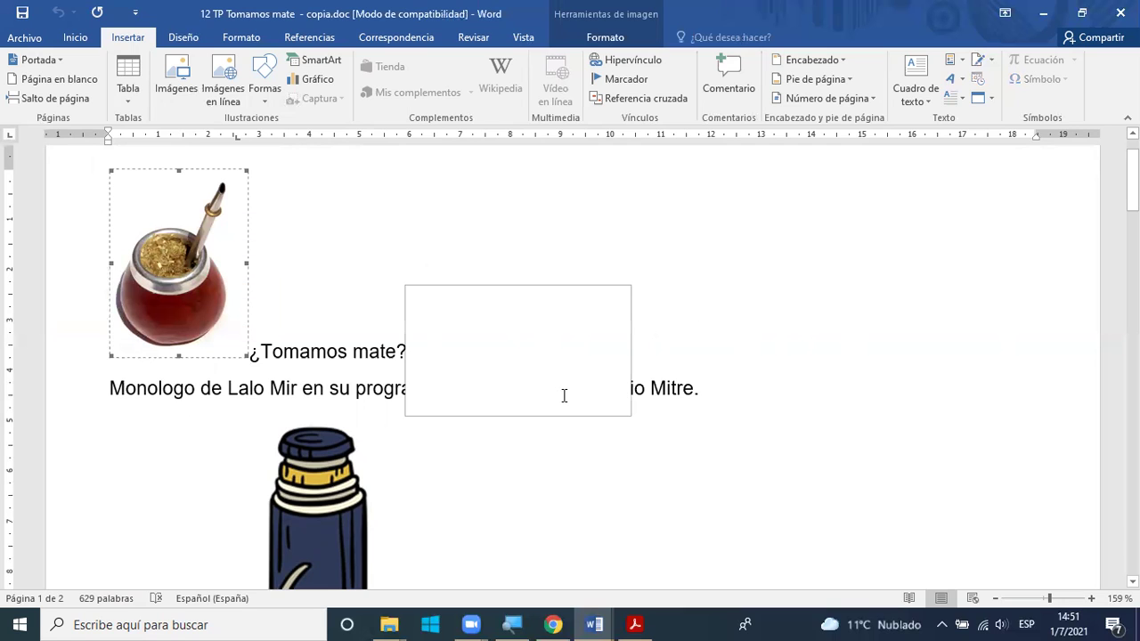
pyautogui.click(435, 391)
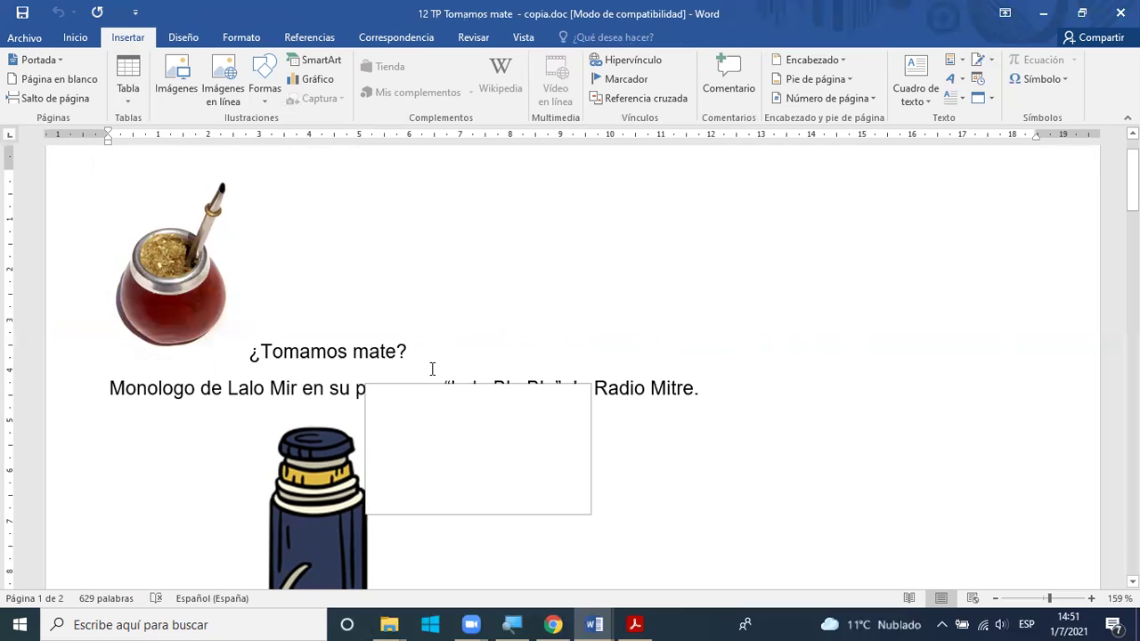
pyautogui.click(511, 623)
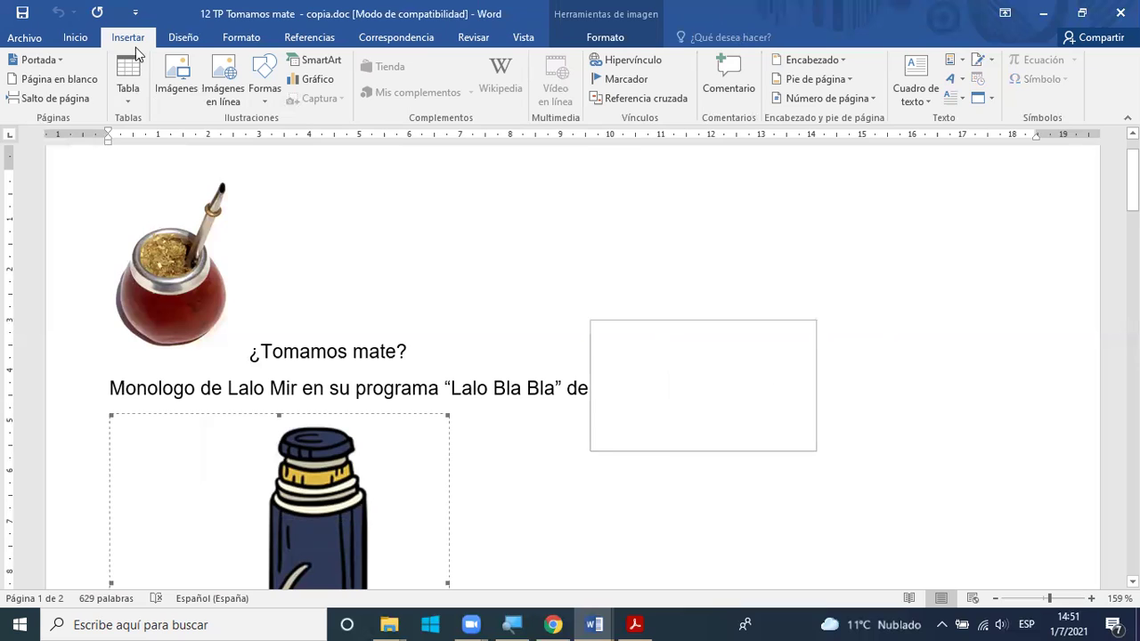
pyautogui.click(172, 93)
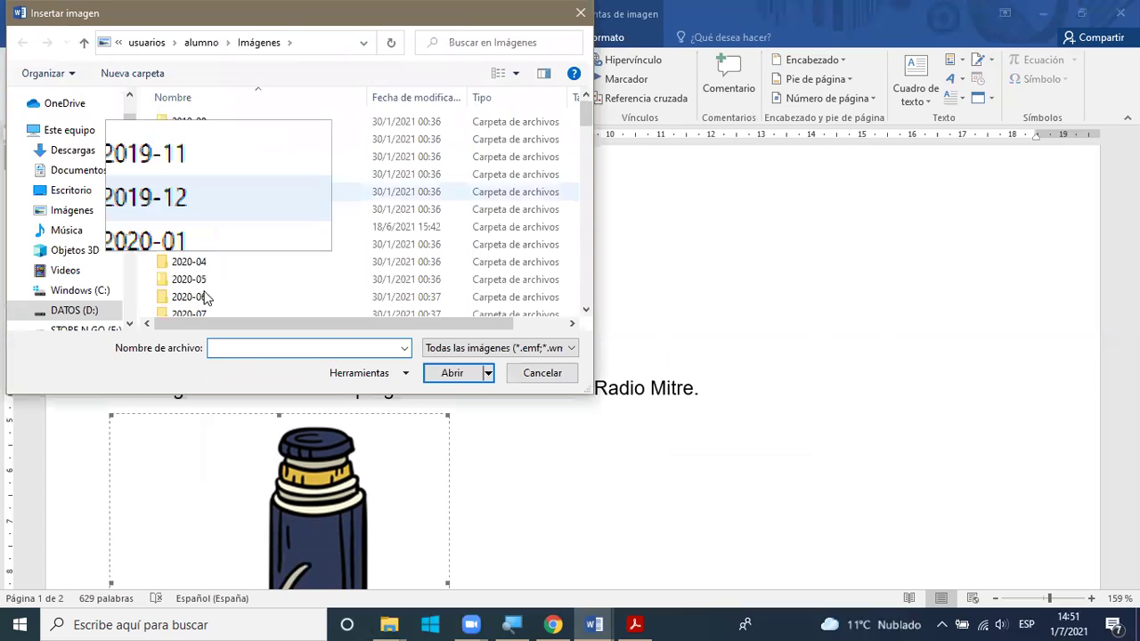
pyautogui.scroll(-5, 338, 337)
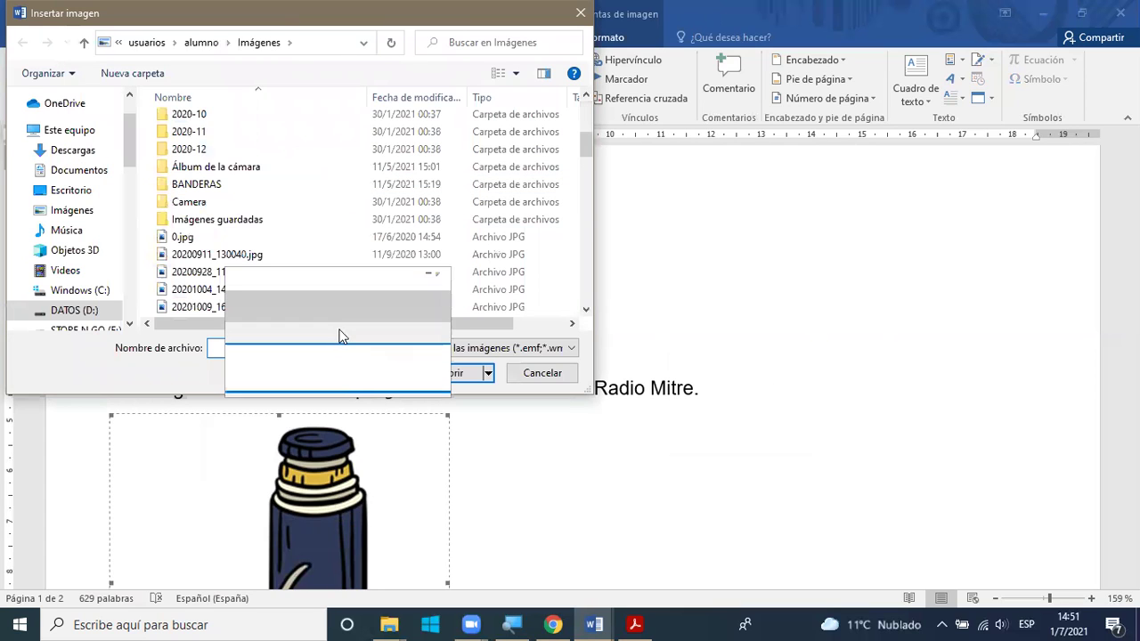
pyautogui.hscroll(2, 387, 331)
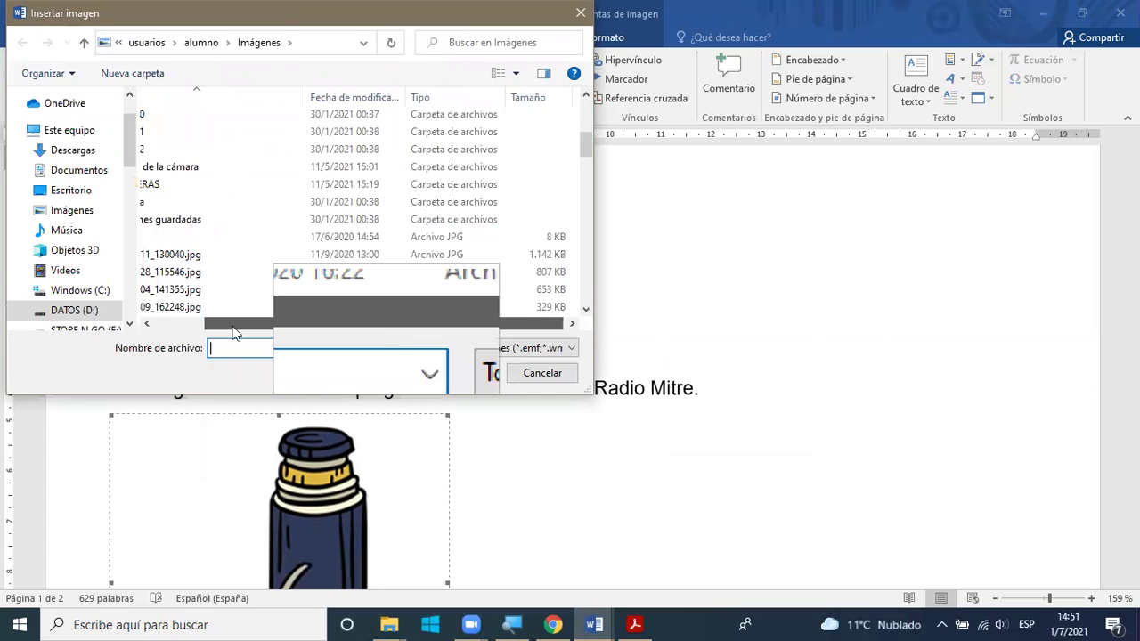
pyautogui.hscroll(-2, 167, 316)
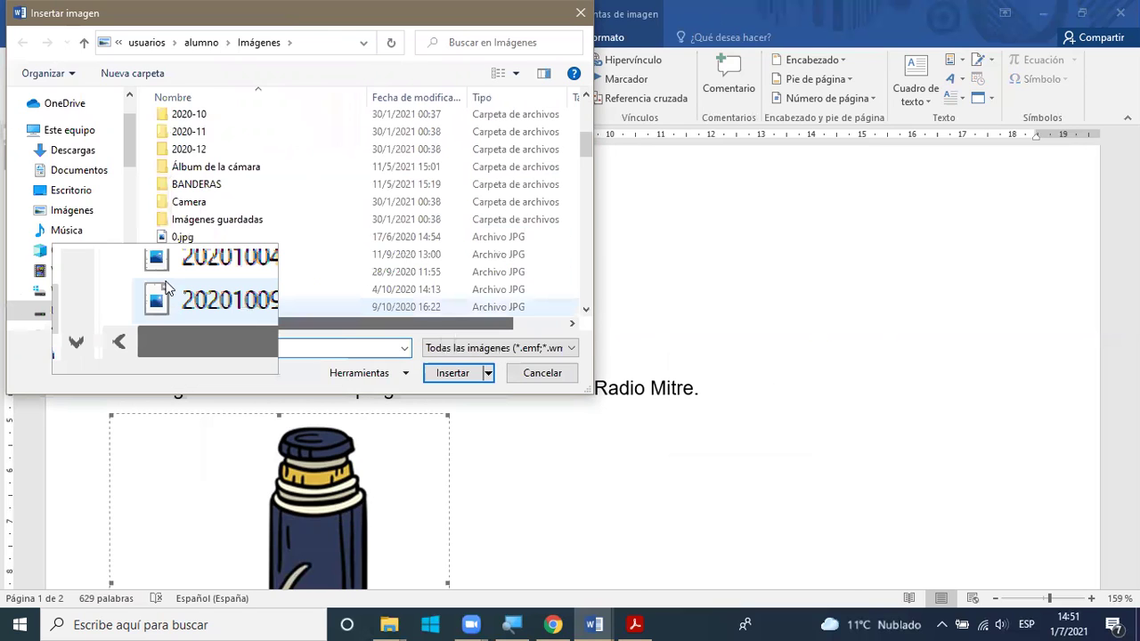
pyautogui.scroll(-3, 165, 287)
pyautogui.scroll(-5, 165, 287)
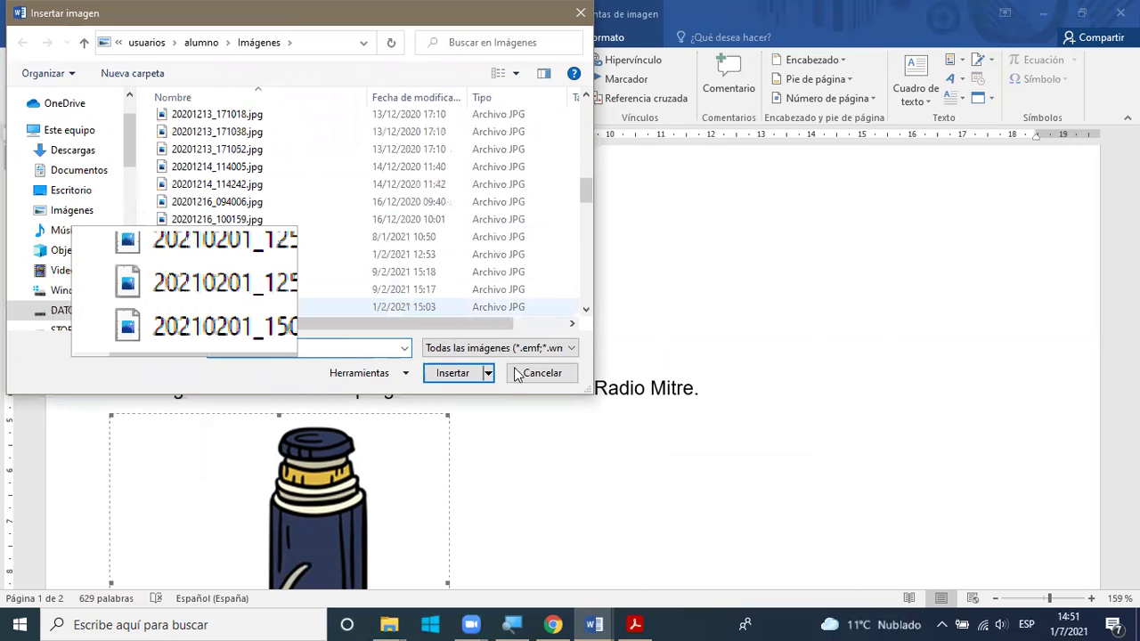
pyautogui.click(523, 382)
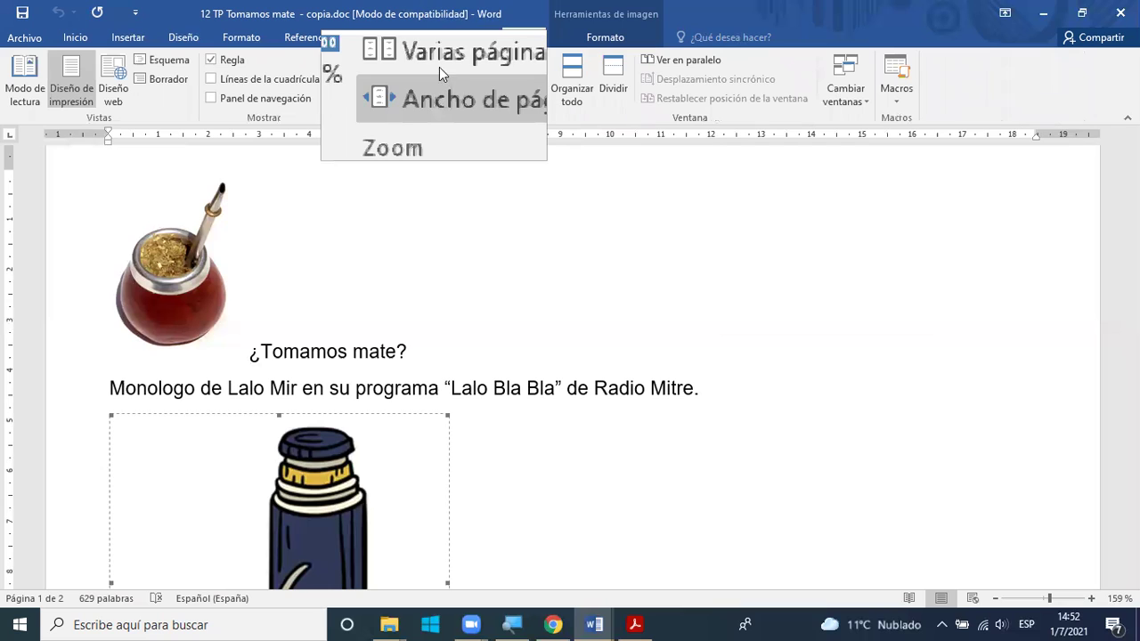
# Step: Show the whole page and place the insertion point before the paragraph "Esto pasa en todas las casas", checking it at page width
pyautogui.click(439, 63)
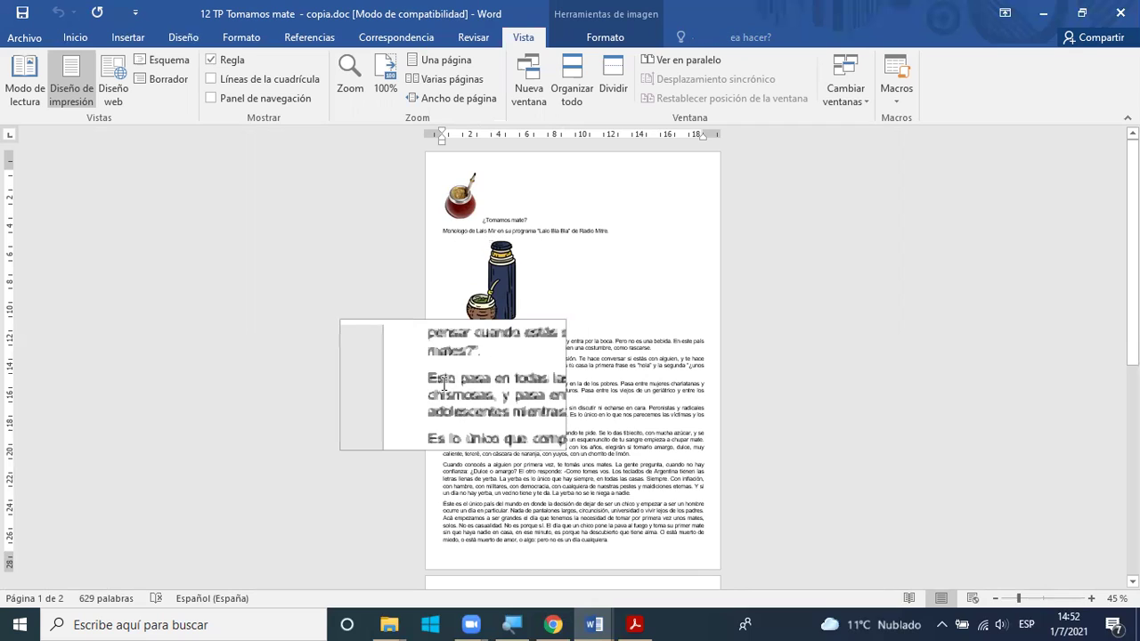
pyautogui.click(442, 381)
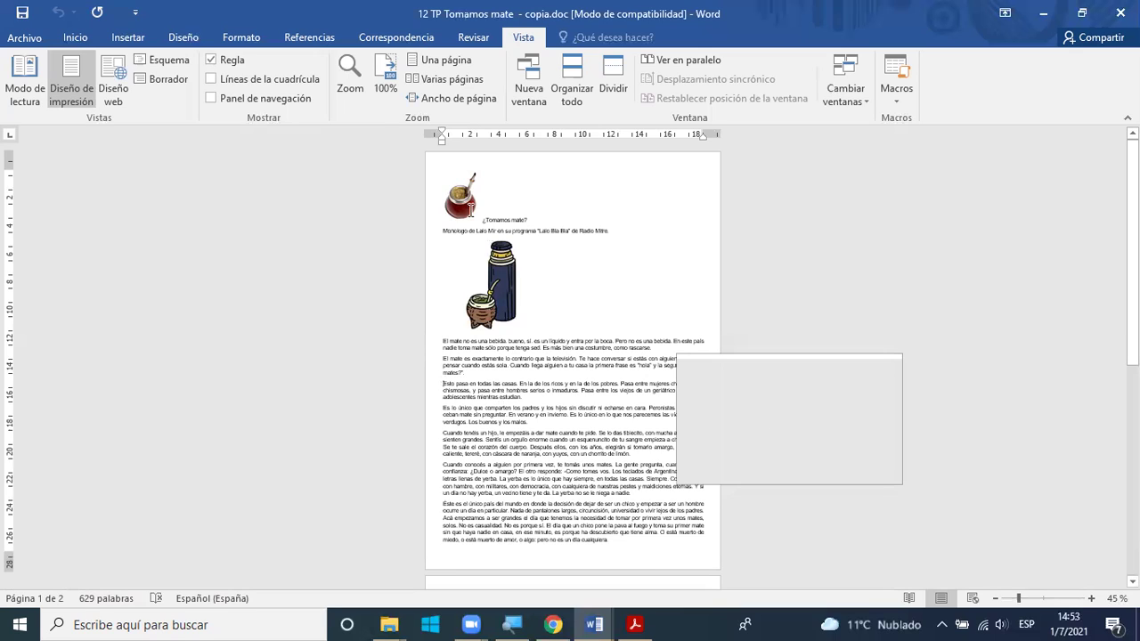
pyautogui.click(458, 99)
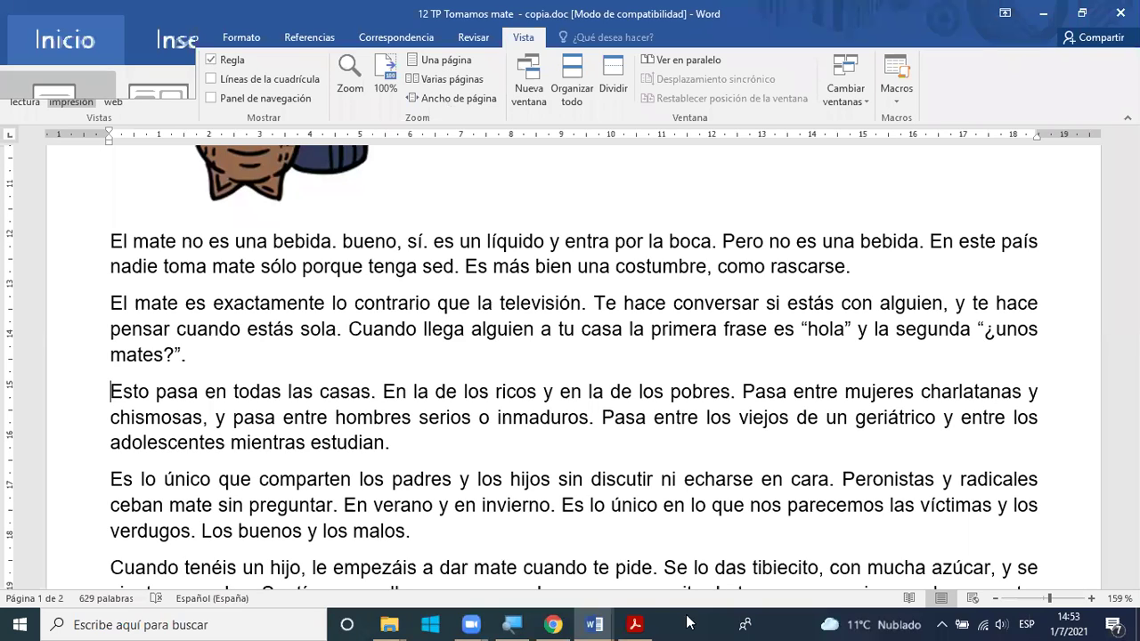
# Step: Start inserting a picture from file and browse to the Canal folder inside 00 CFP on STORE N GO (E:)
pyautogui.click(116, 42)
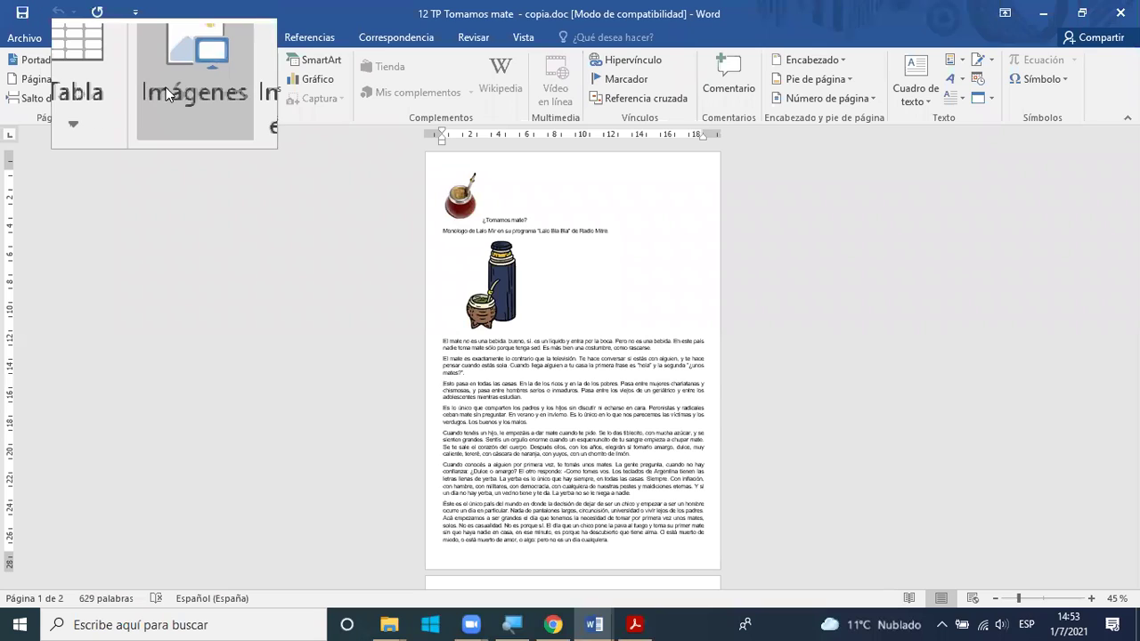
pyautogui.click(166, 94)
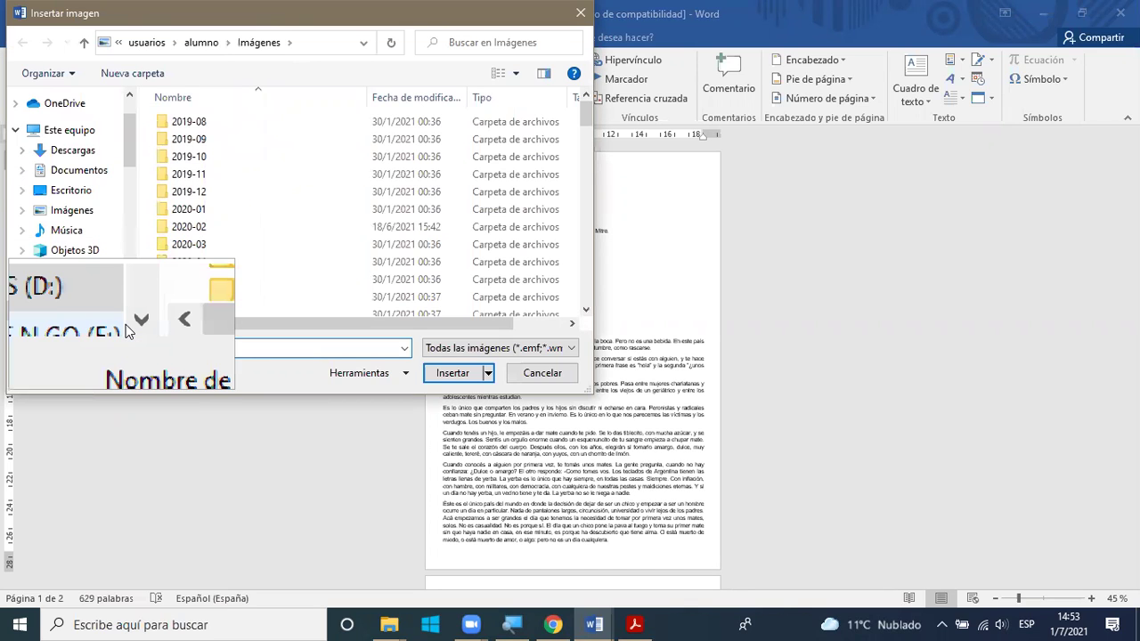
pyautogui.scroll(-1, 127, 332)
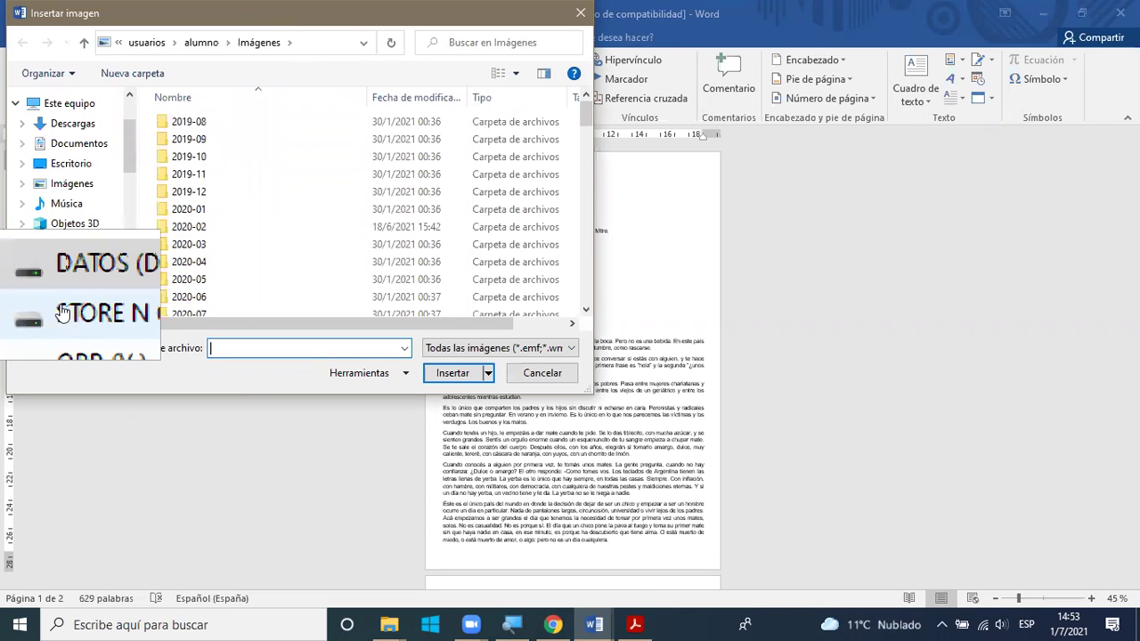
pyautogui.click(61, 307)
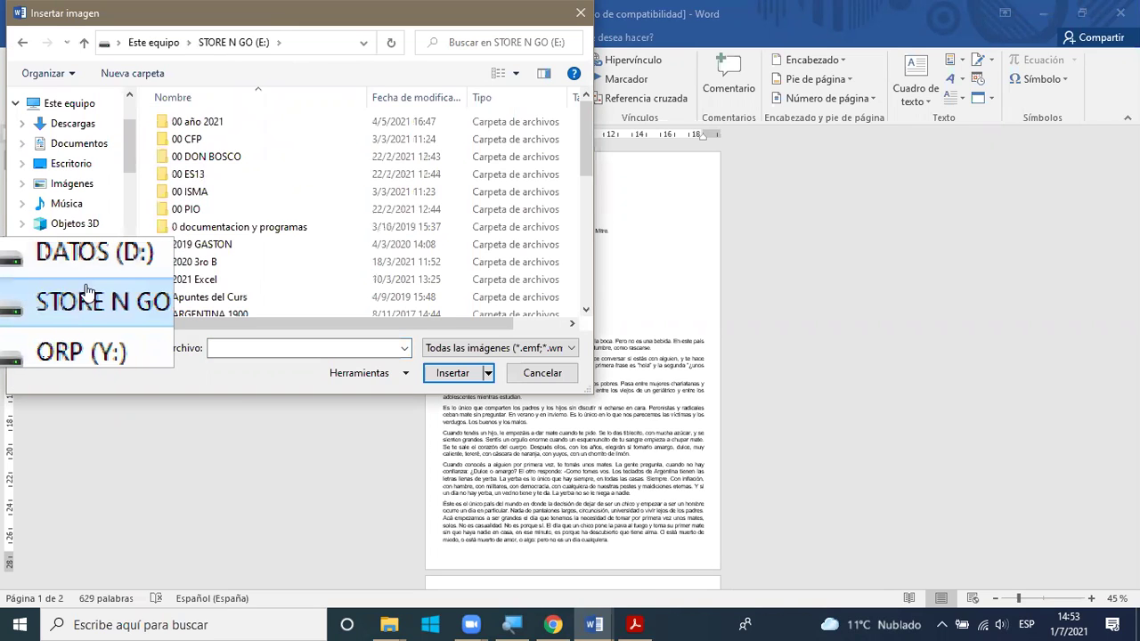
pyautogui.doubleClick(174, 147)
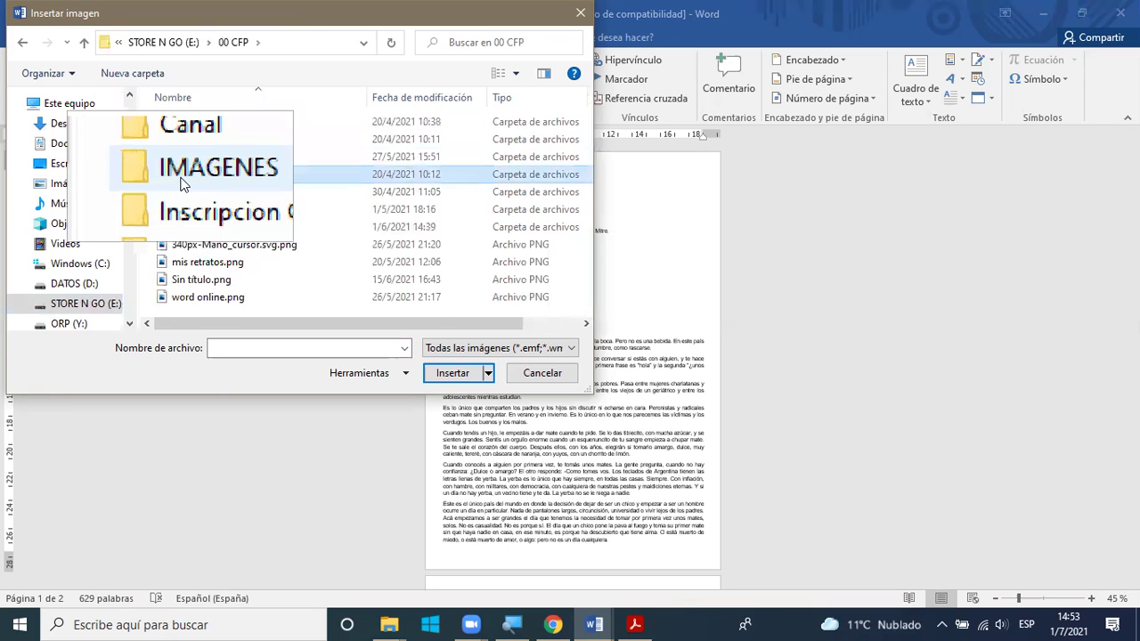
pyautogui.doubleClick(181, 179)
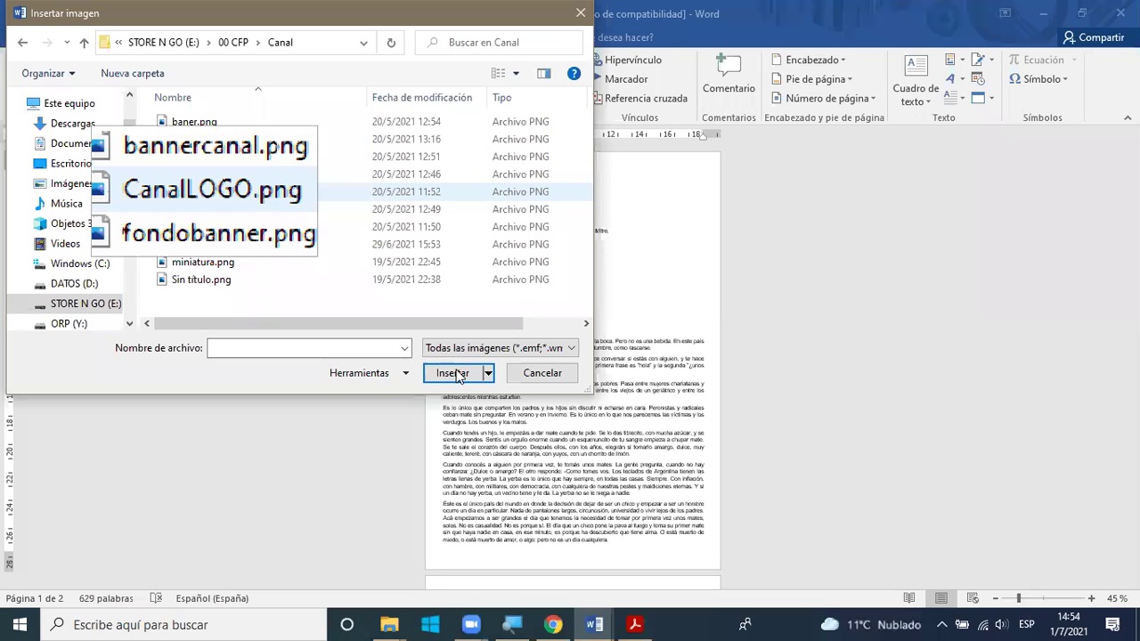
# Step: Show the picture files as large icons and insert CanalLOGO.png at the insertion point
pyautogui.click(209, 192)
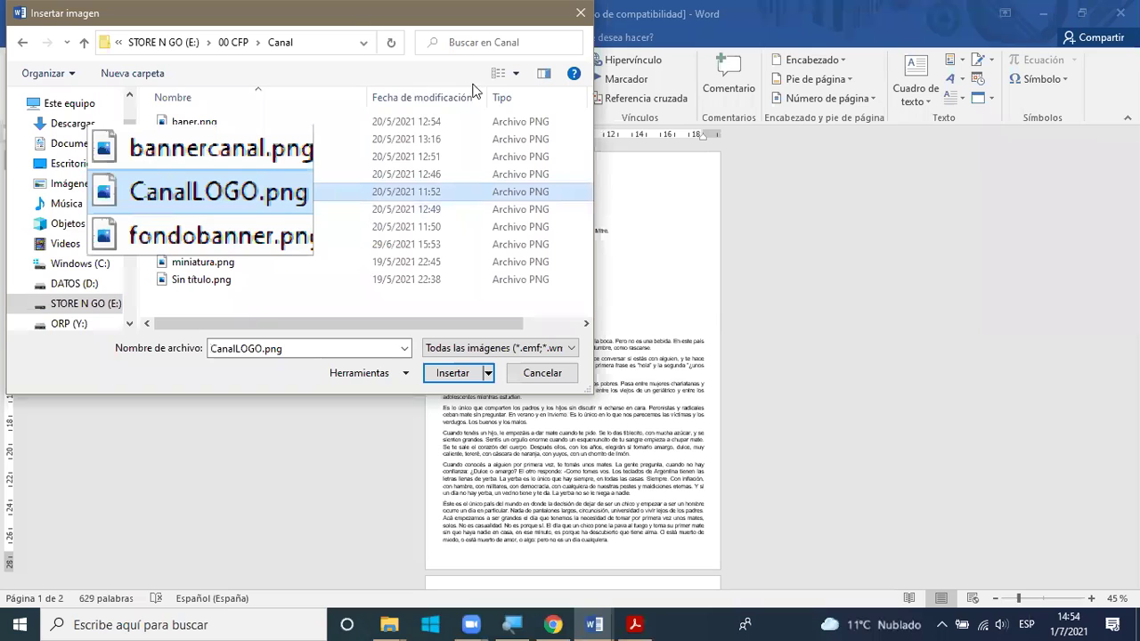
pyautogui.click(513, 78)
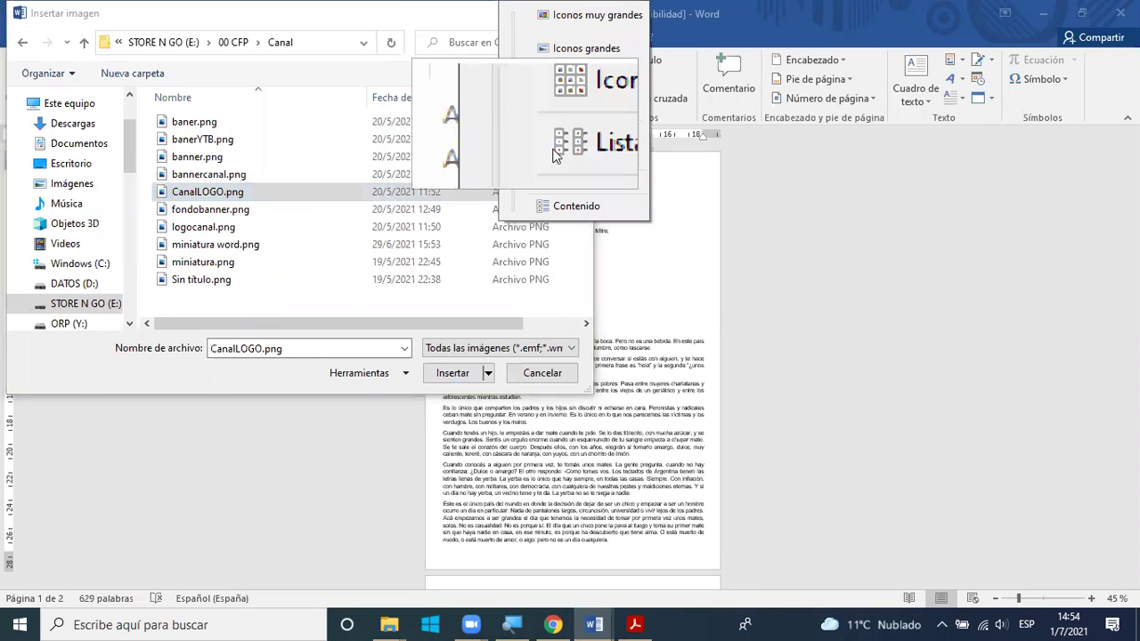
pyautogui.click(568, 53)
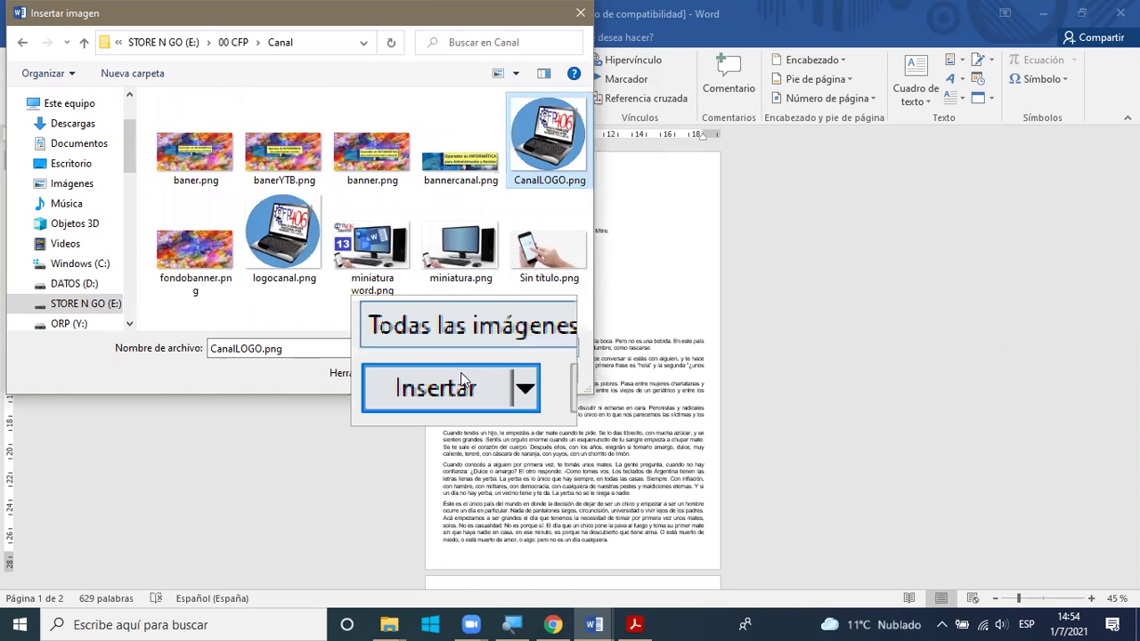
pyautogui.click(460, 372)
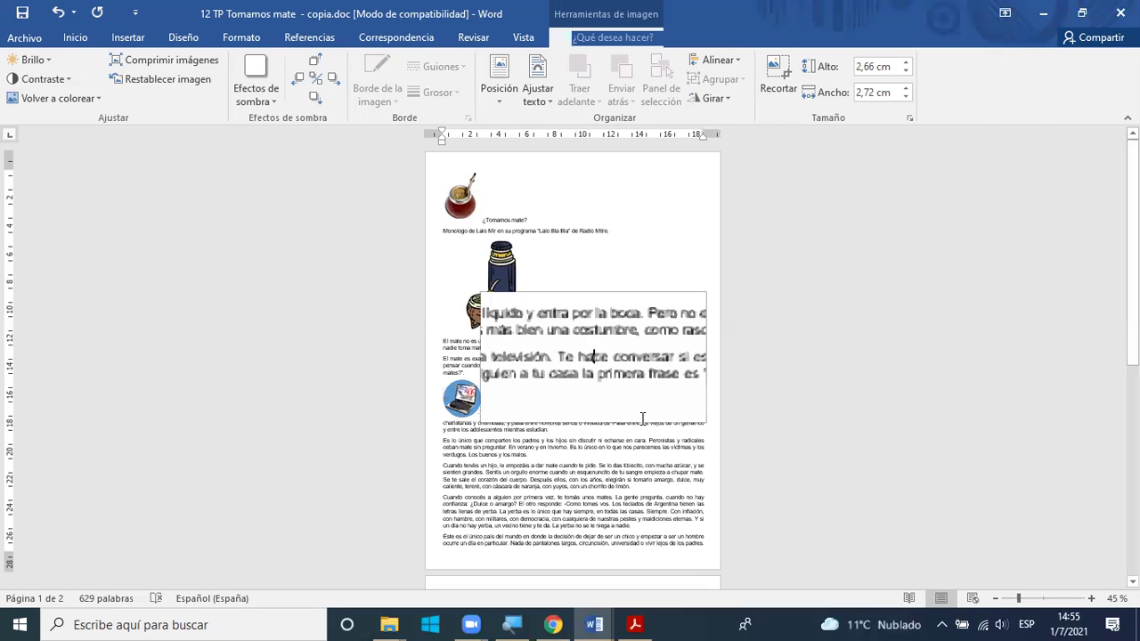
# Step: Select the inserted logo, display its picture formatting options, and fit the view to the page width
pyautogui.click(640, 419)
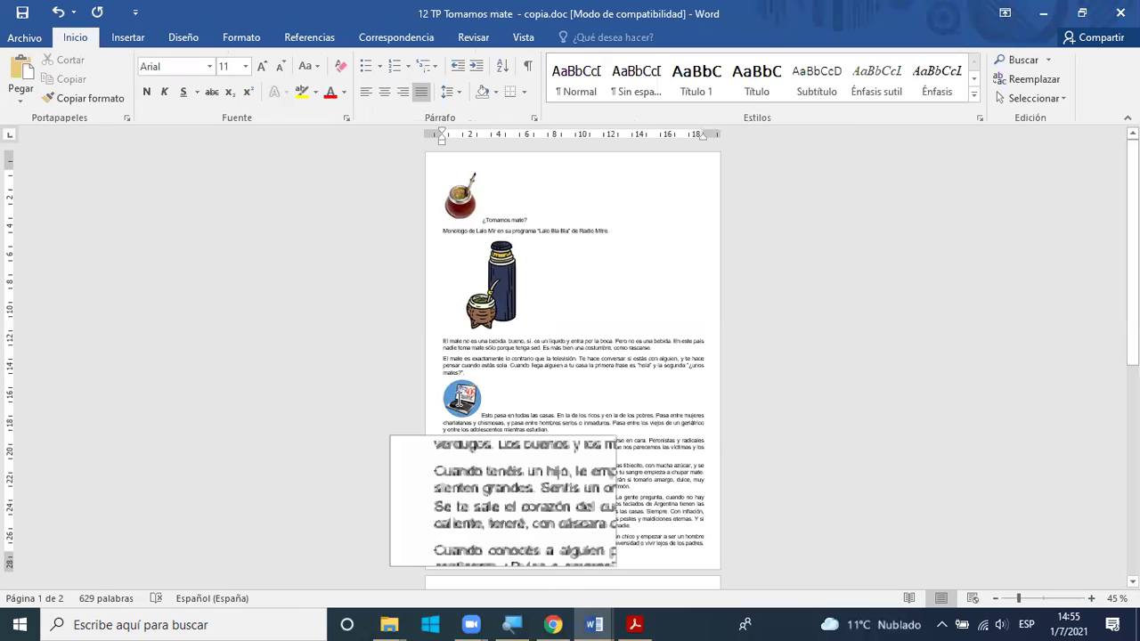
pyautogui.click(461, 400)
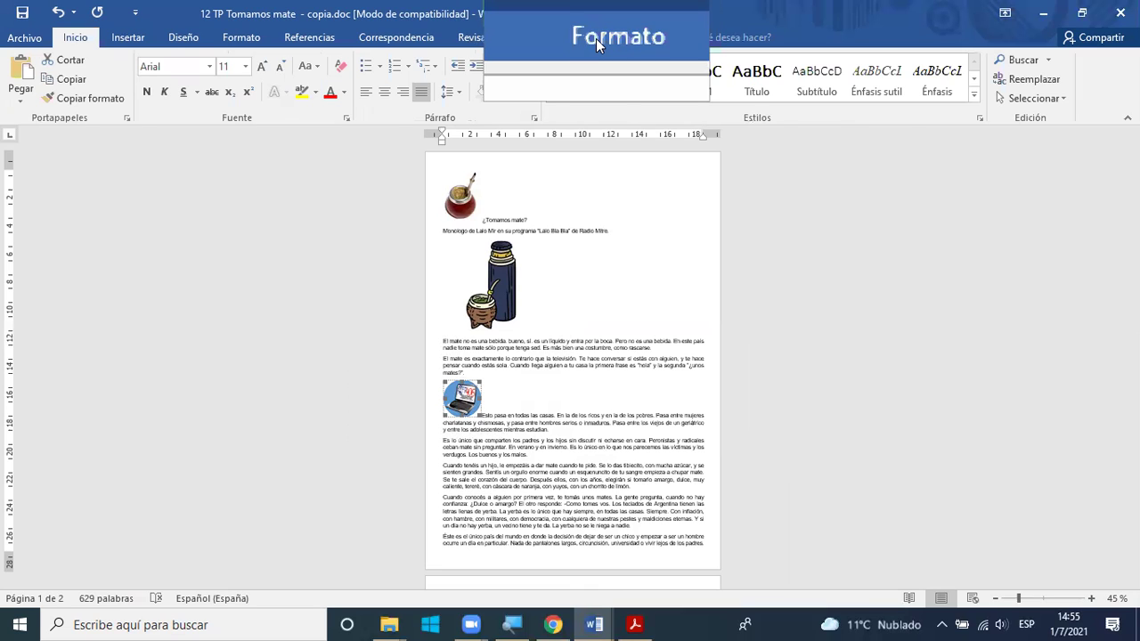
pyautogui.click(596, 38)
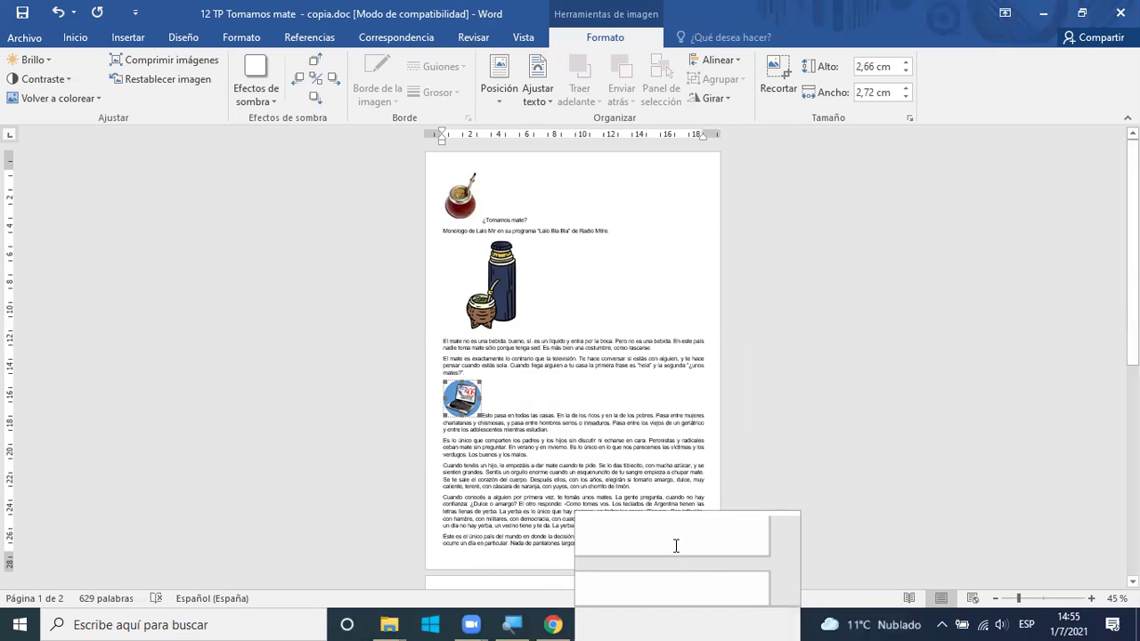
pyautogui.click(517, 32)
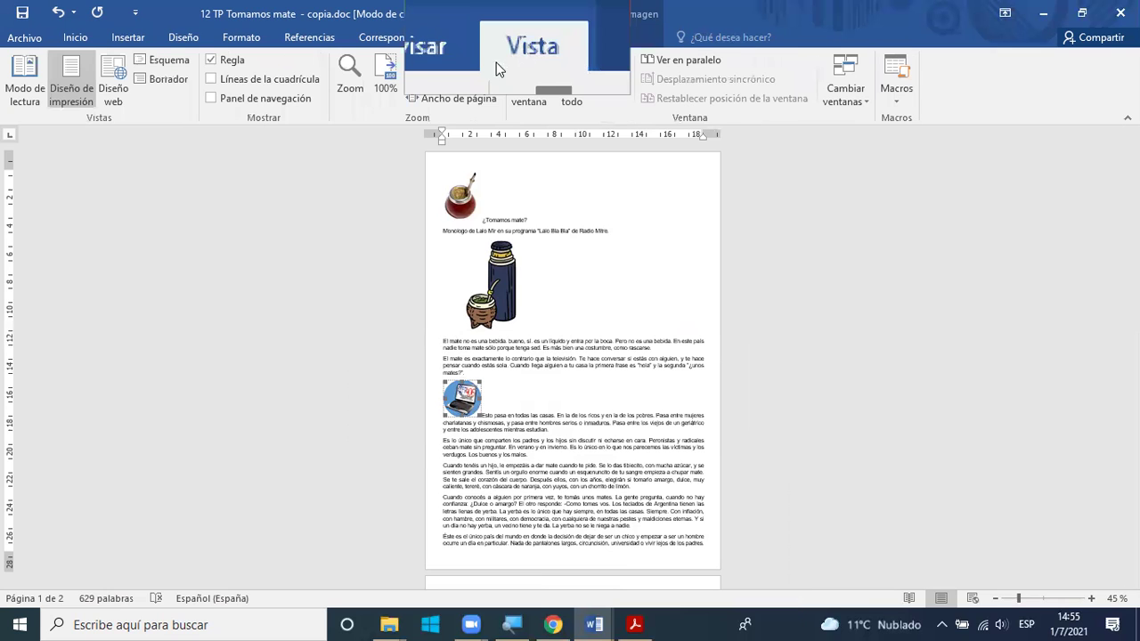
pyautogui.click(454, 98)
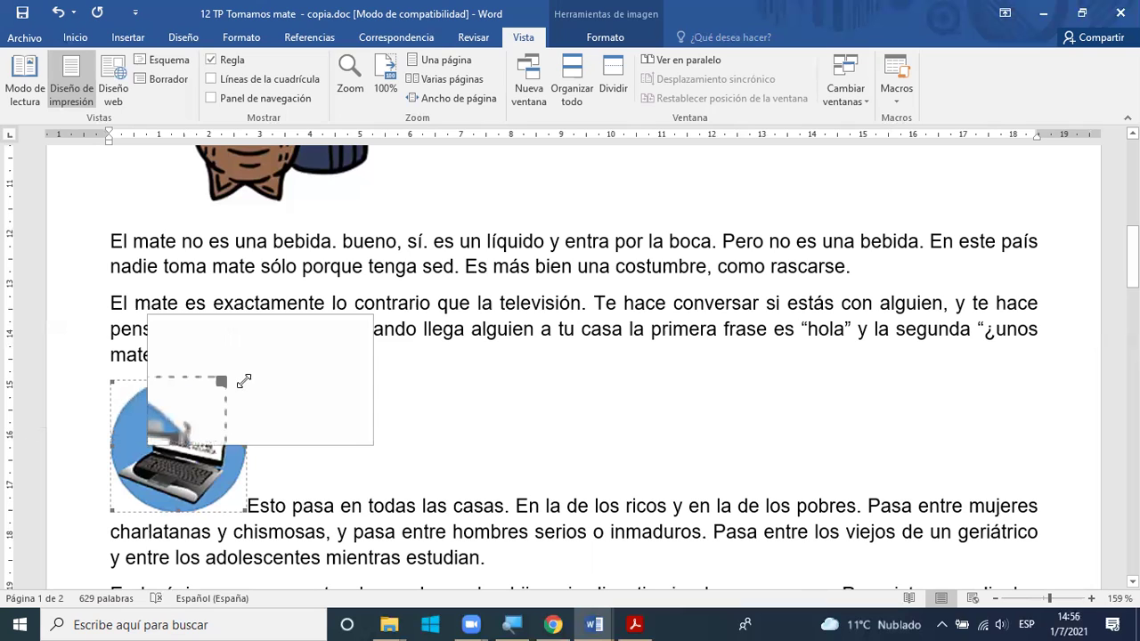
# Step: Enlarge the inserted logo proportionally to about 3,95 cm high by 4,08 cm wide and close the screen magnifier
pyautogui.moveTo(244, 381); pyautogui.dragTo(314, 319)
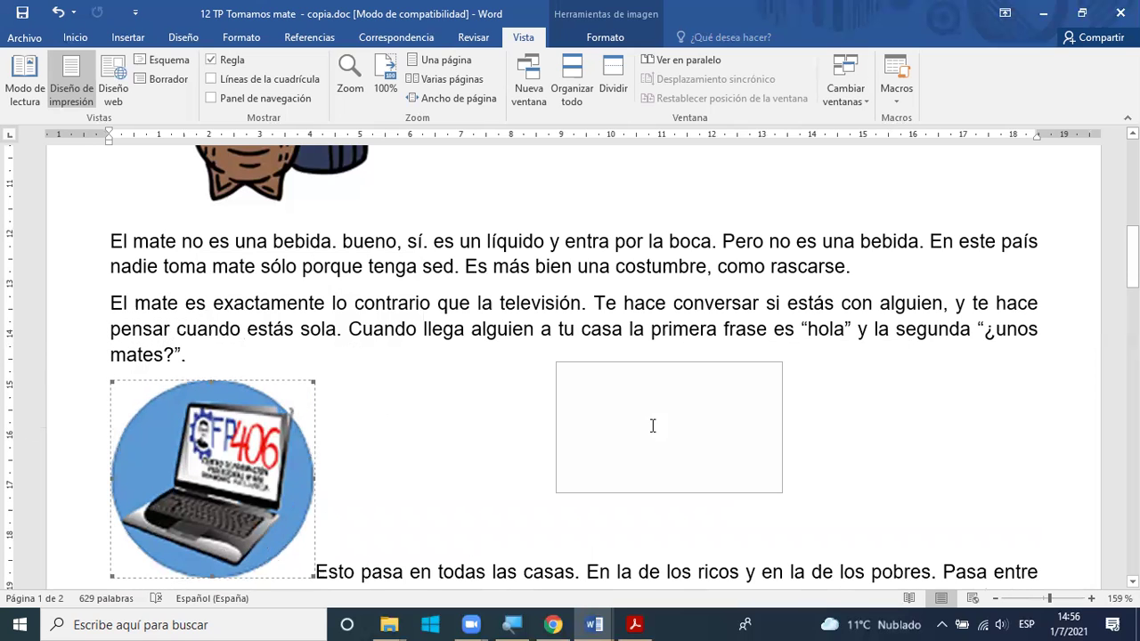
pyautogui.scroll(-1, 653, 425)
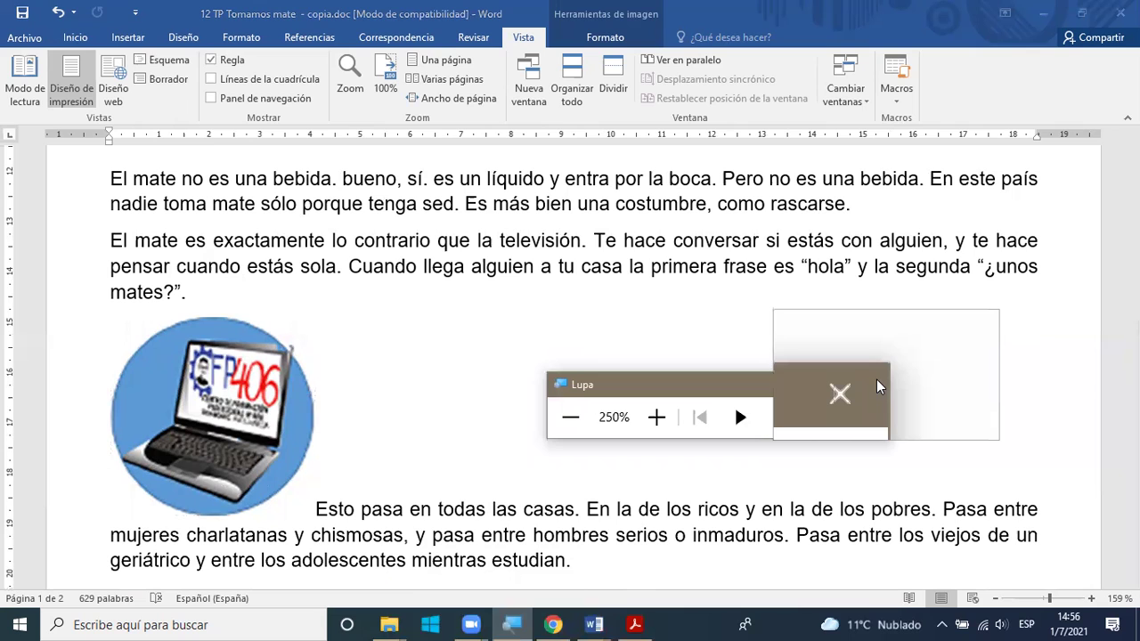
pyautogui.click(878, 386)
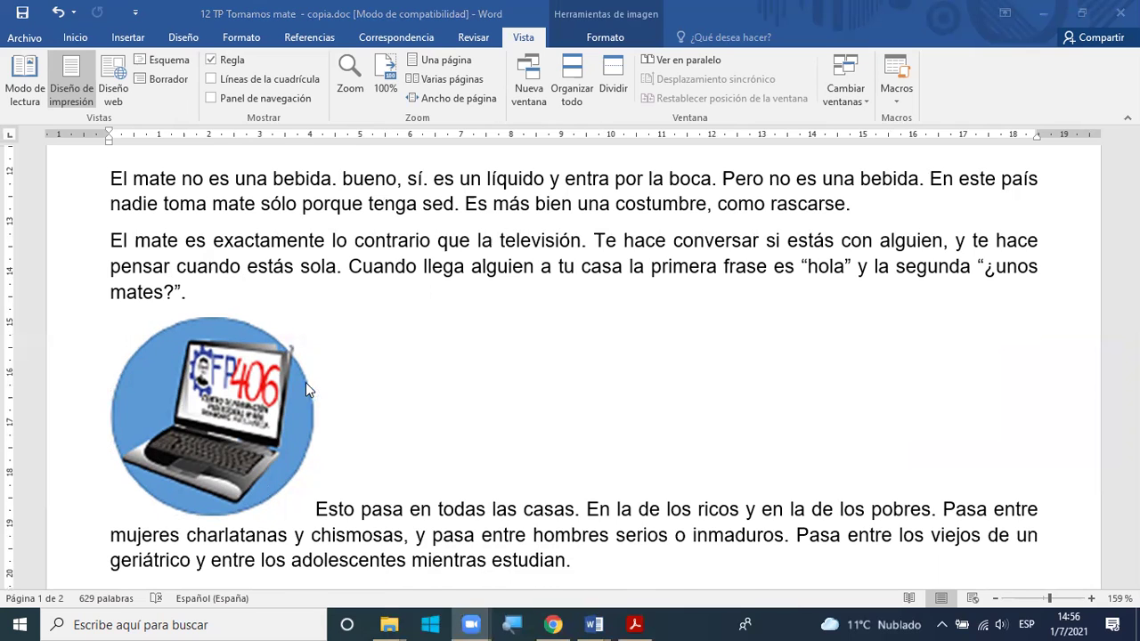
# Step: Reselect the enlarged logo above "Esto pasa en todas las casas" and display its picture formatting options
pyautogui.scroll(1, 317, 344)
pyautogui.scroll(3, 317, 344)
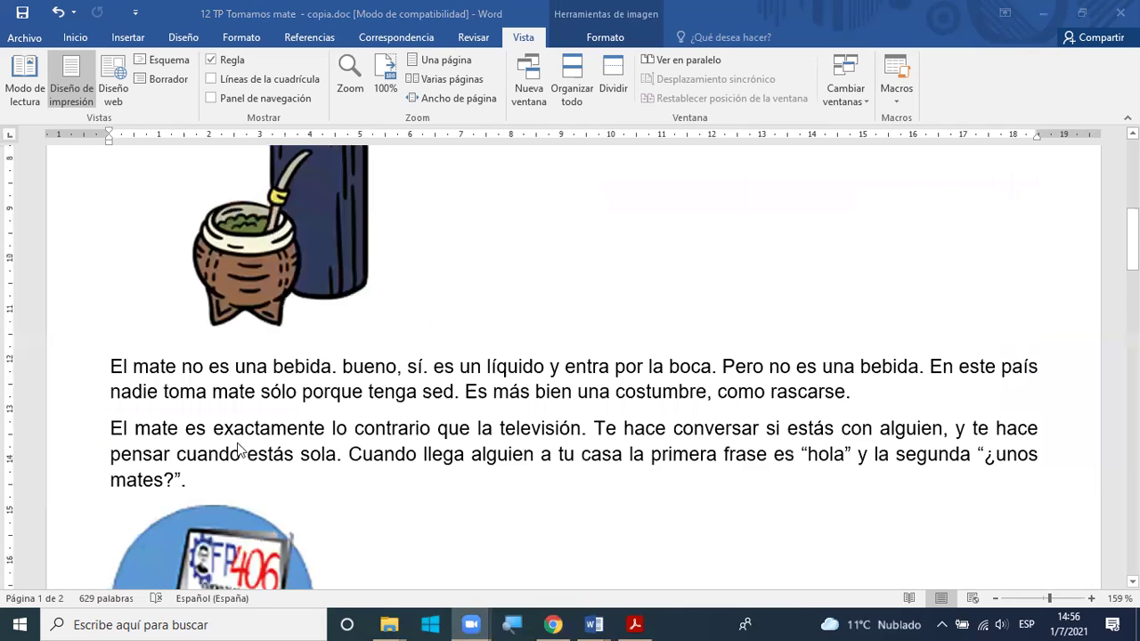
pyautogui.scroll(-3, 241, 445)
pyautogui.click(540, 74)
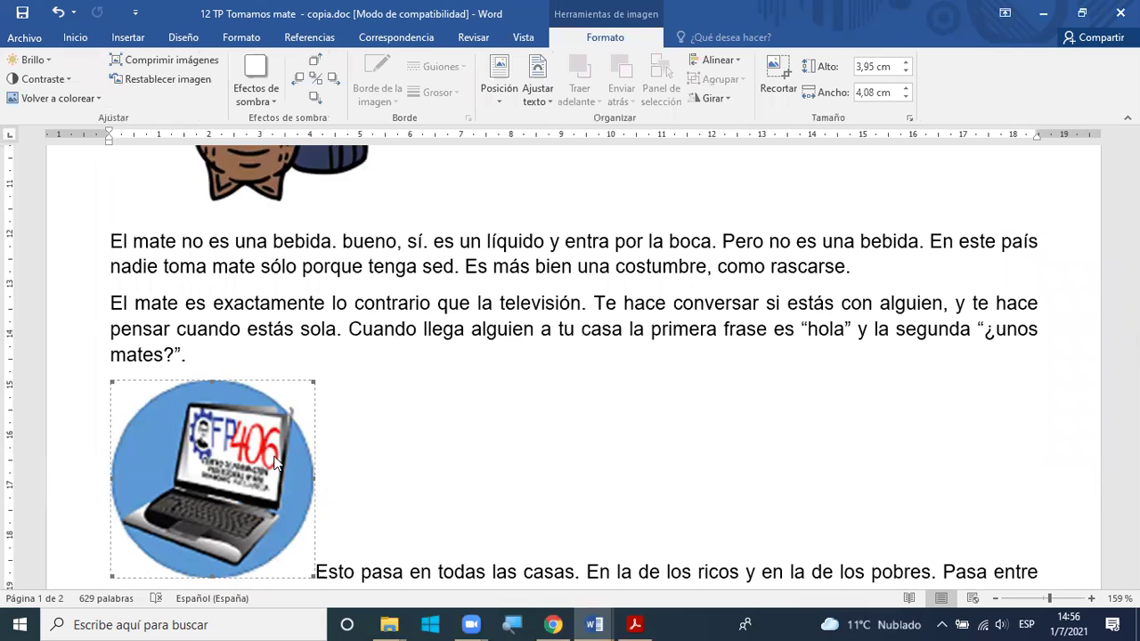
pyautogui.press('Left')
pyautogui.click(276, 411)
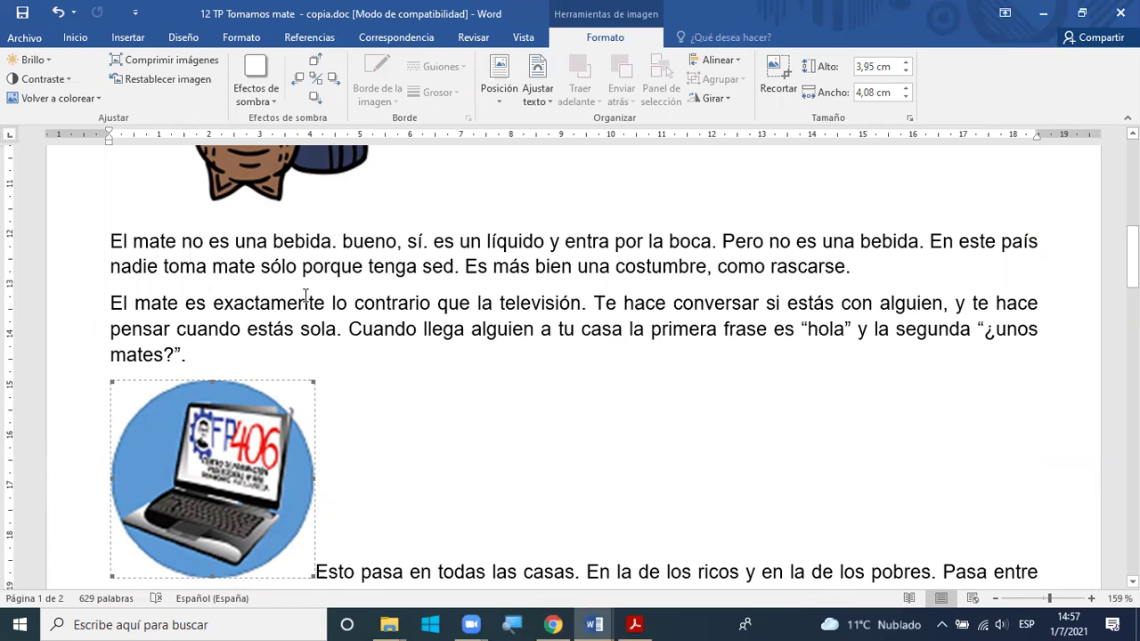
# Step: Examine how the mate, thermos and logo pictures sit relative to the surrounding text, selecting the thermos picture for comparison
pyautogui.scroll(2, 306, 296)
pyautogui.scroll(8, 305, 296)
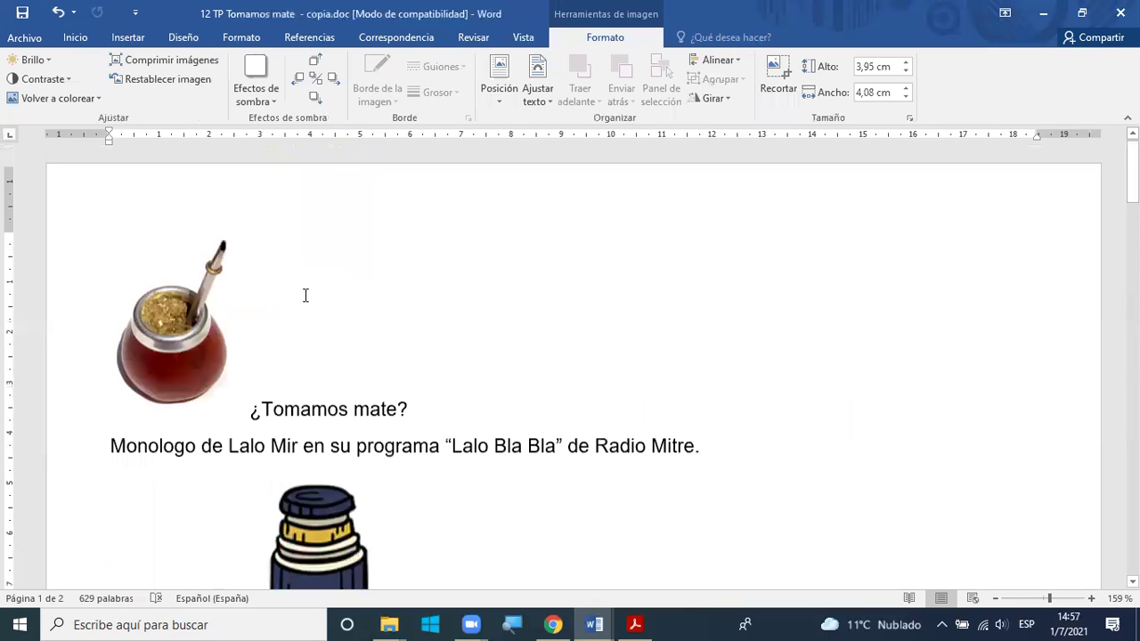
pyautogui.scroll(-2, 214, 285)
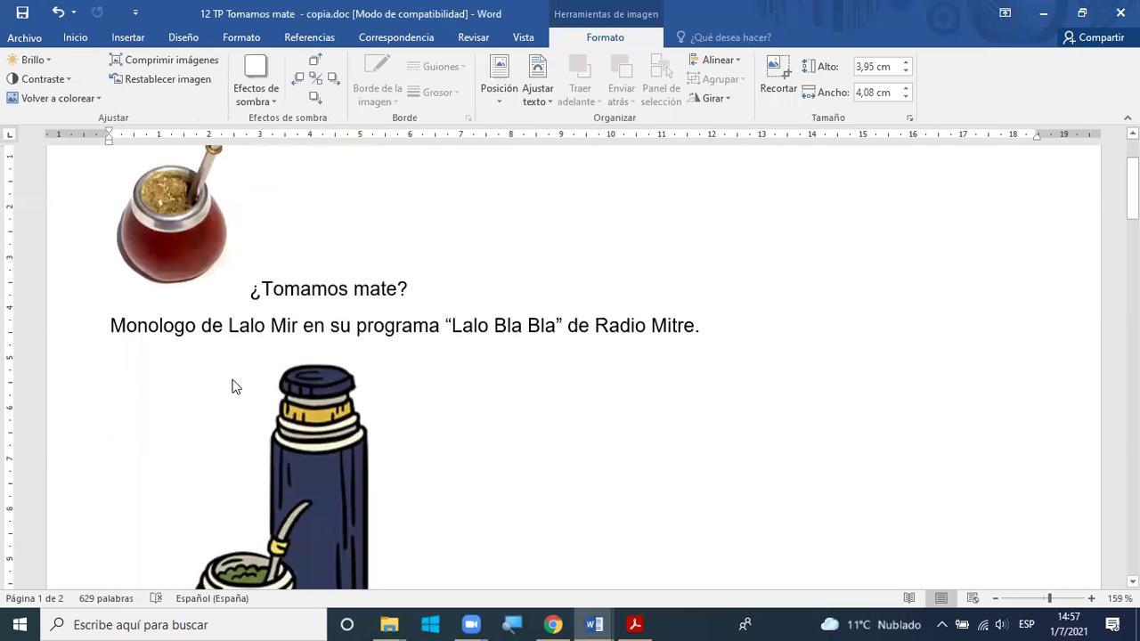
pyautogui.scroll(-10, 234, 381)
pyautogui.scroll(2, 235, 382)
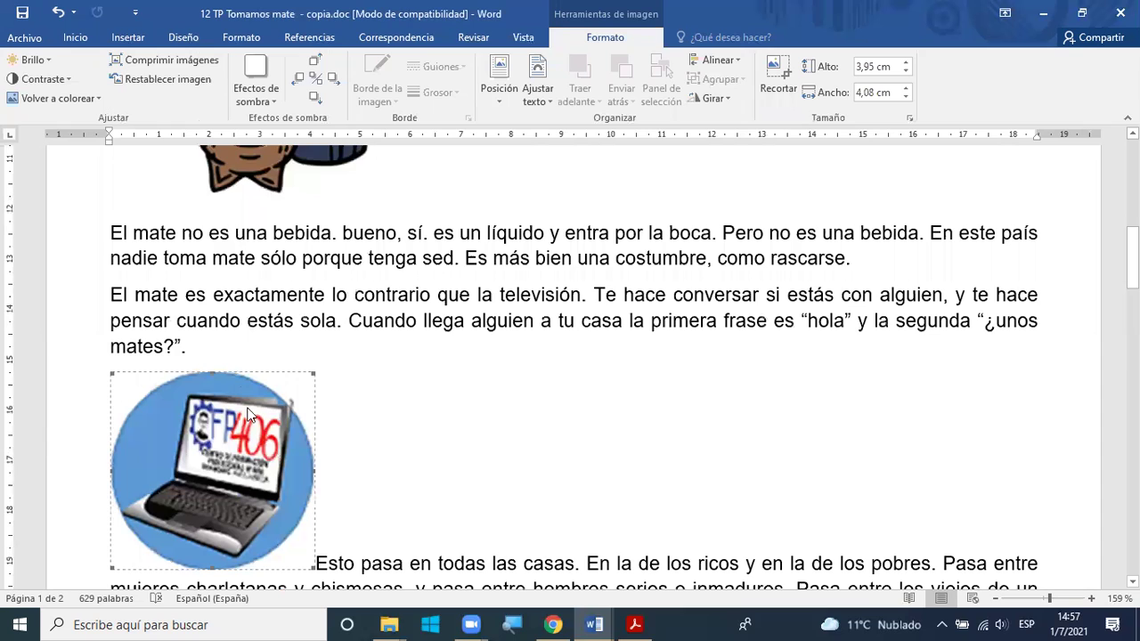
pyautogui.scroll(-1, 250, 415)
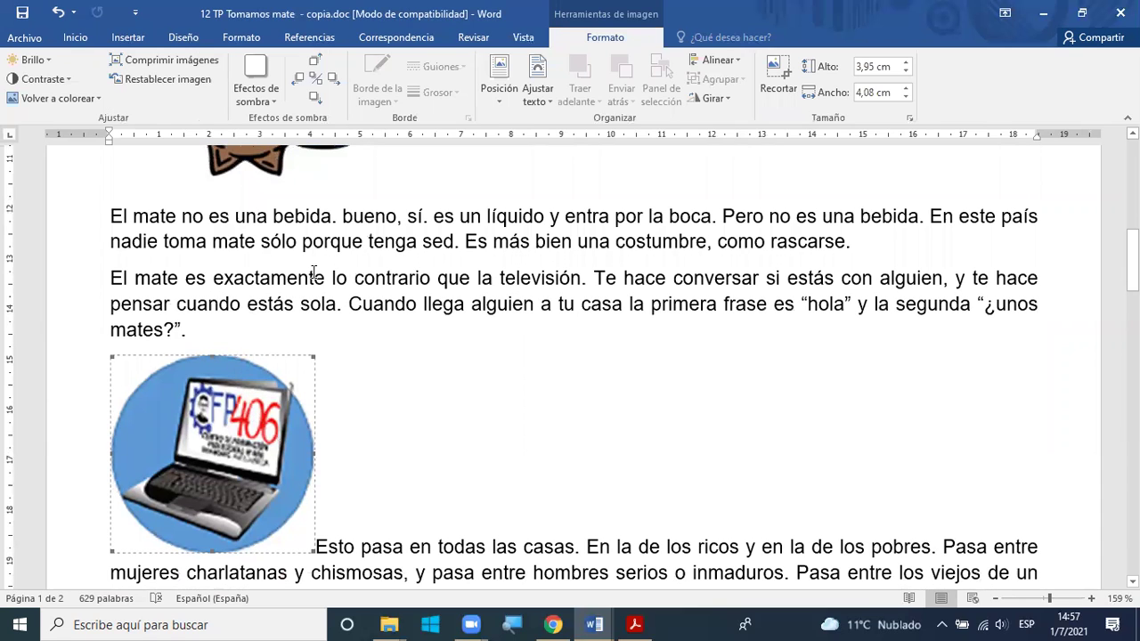
pyautogui.scroll(1, 267, 230)
pyautogui.click(278, 240)
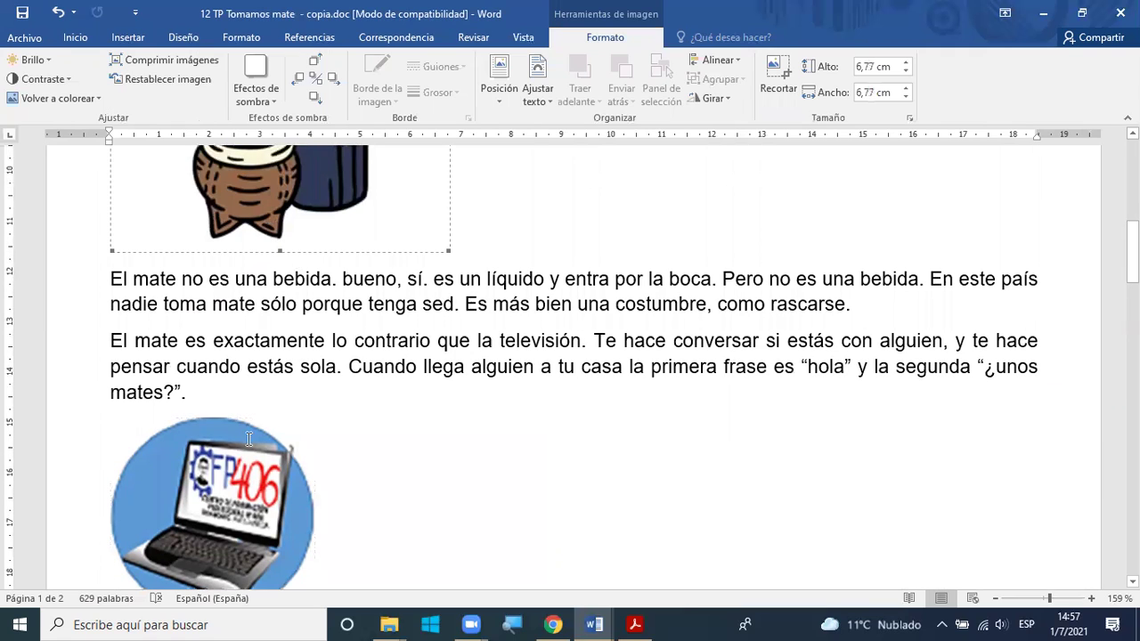
pyautogui.scroll(3, 434, 383)
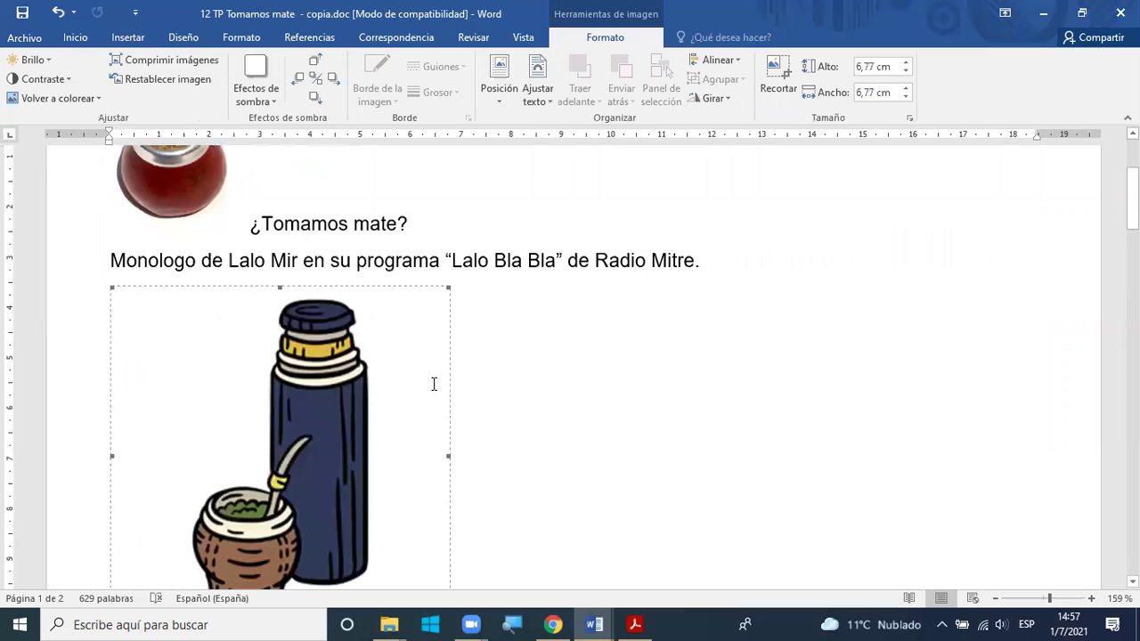
pyautogui.scroll(2, 434, 384)
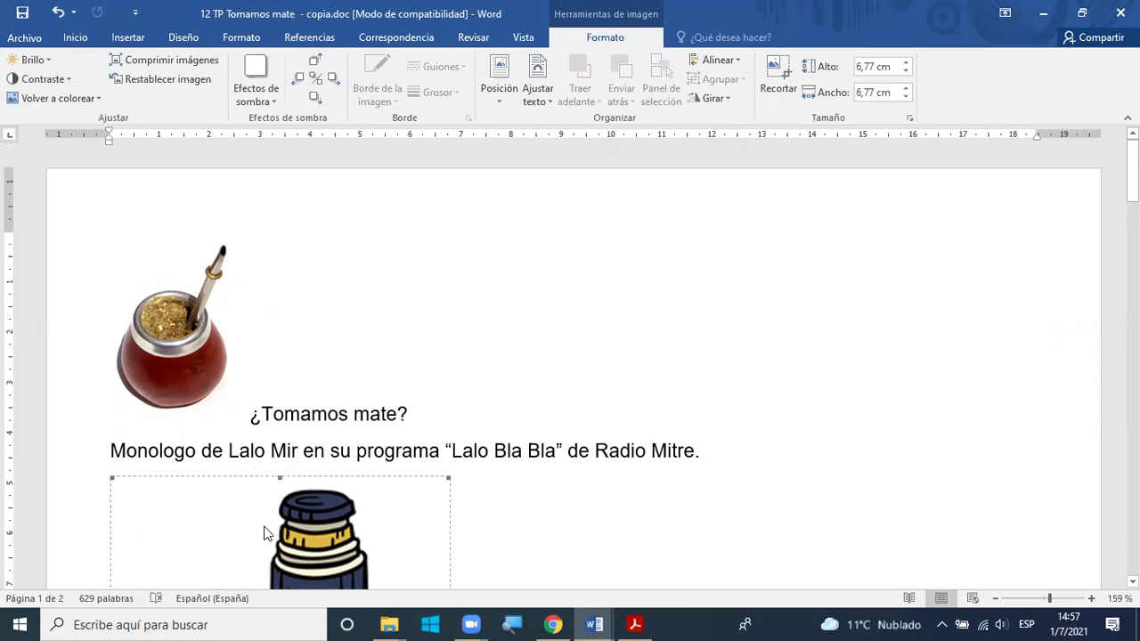
pyautogui.scroll(-2, 193, 331)
pyautogui.scroll(-1, 192, 214)
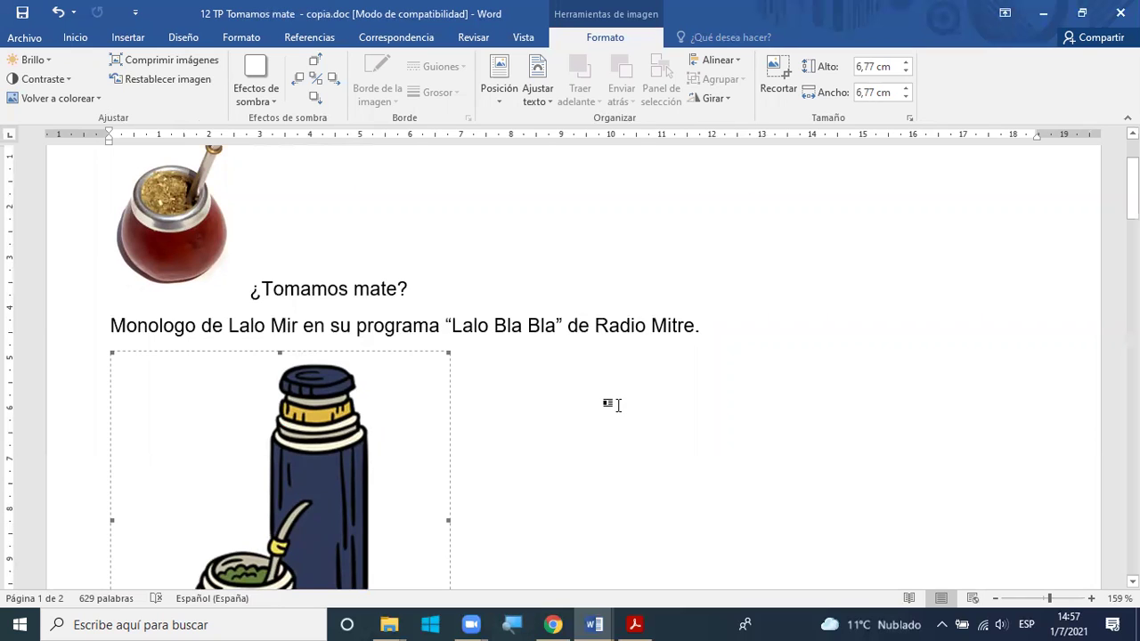
pyautogui.scroll(-4, 618, 406)
pyautogui.scroll(-2, 307, 425)
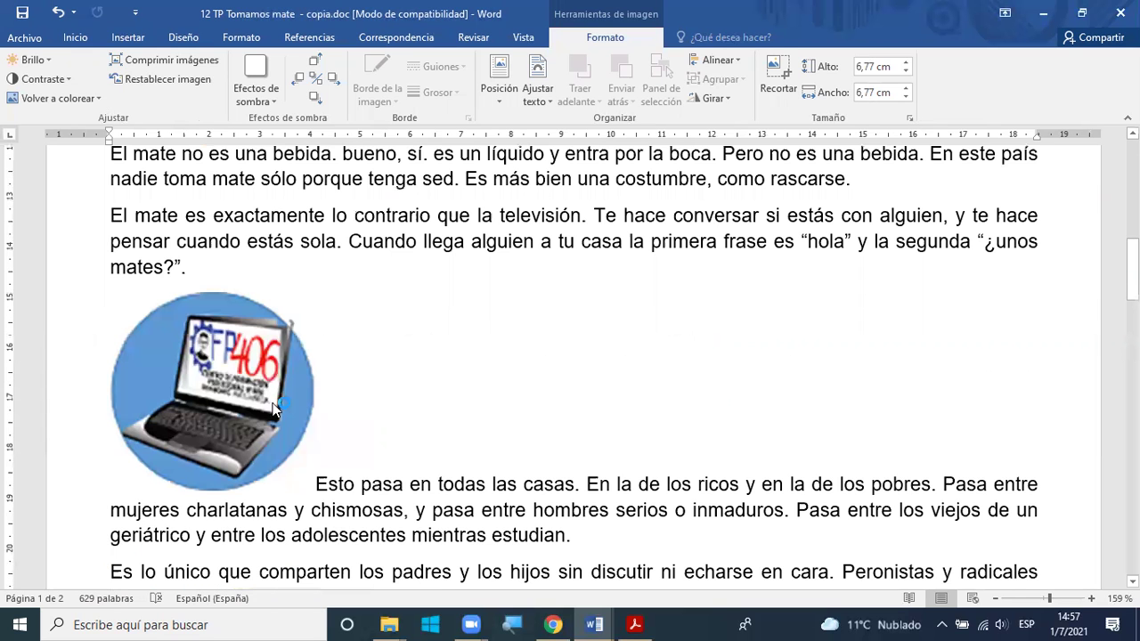
# Step: Select the logo and examine its text wrapping options and context commands under the screen magnifier
pyautogui.click(286, 402)
pyautogui.press('super+plus')
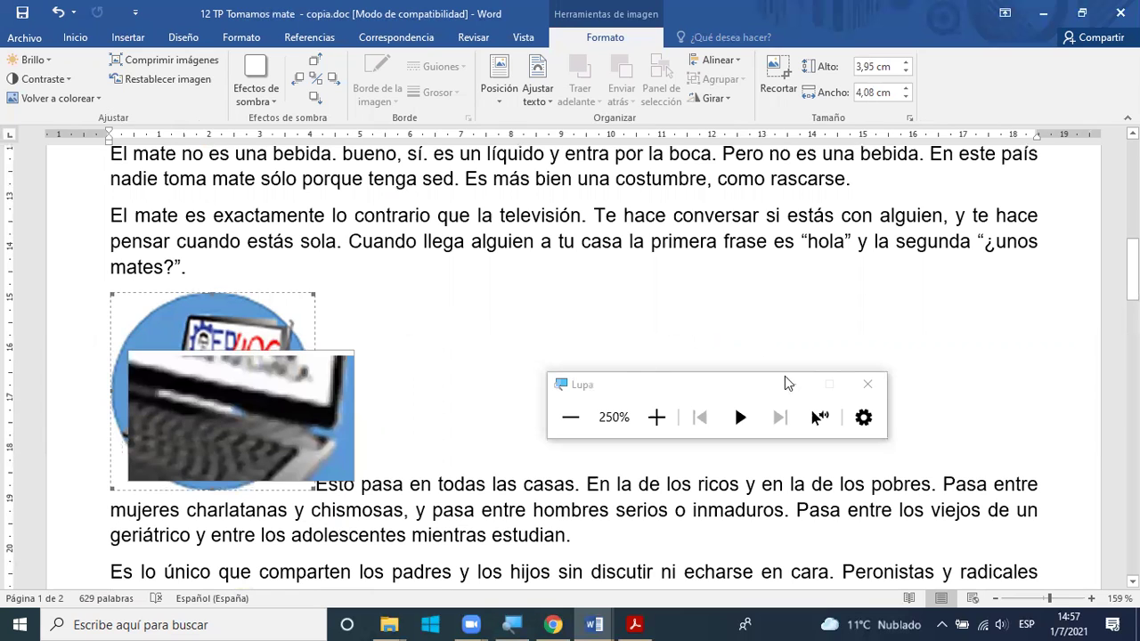
pyautogui.press('super+Escape')
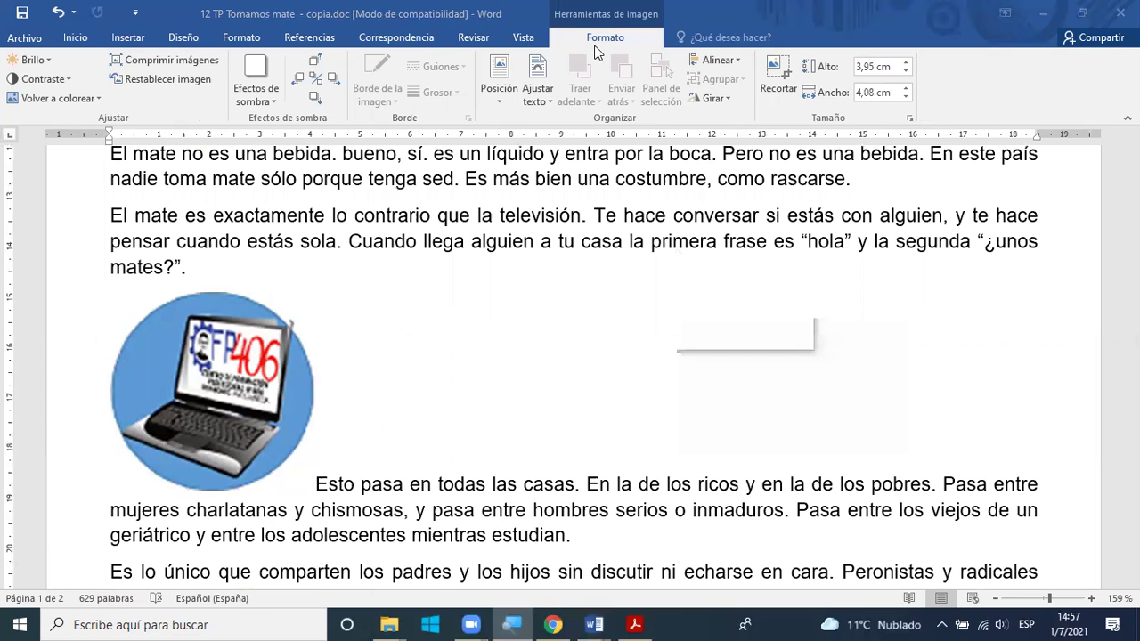
pyautogui.press('super+plus')
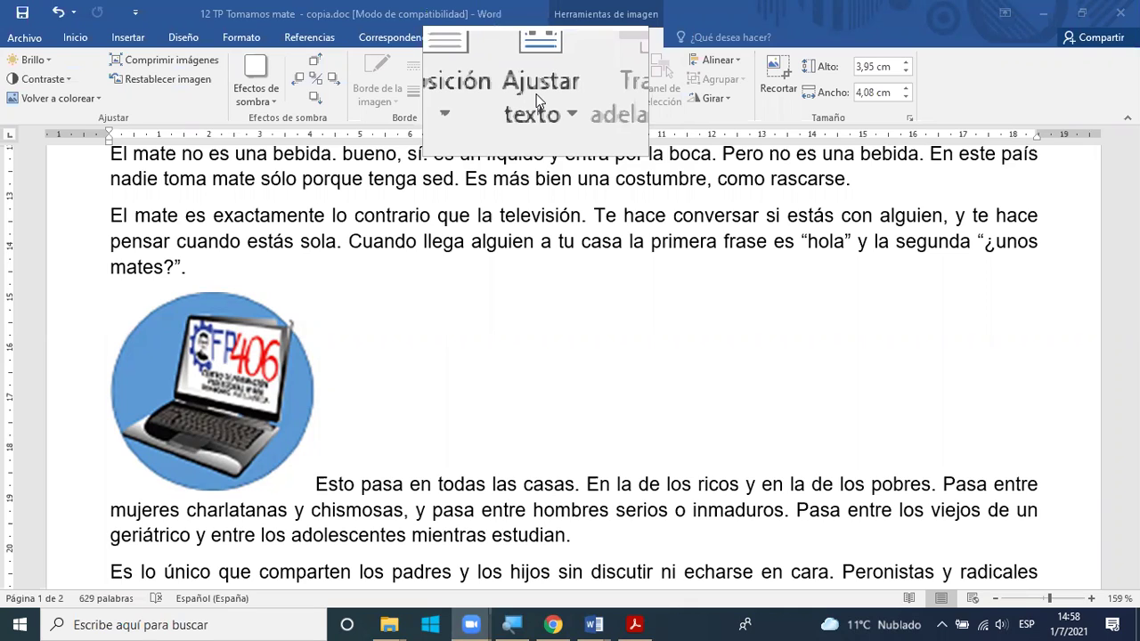
pyautogui.click(279, 366)
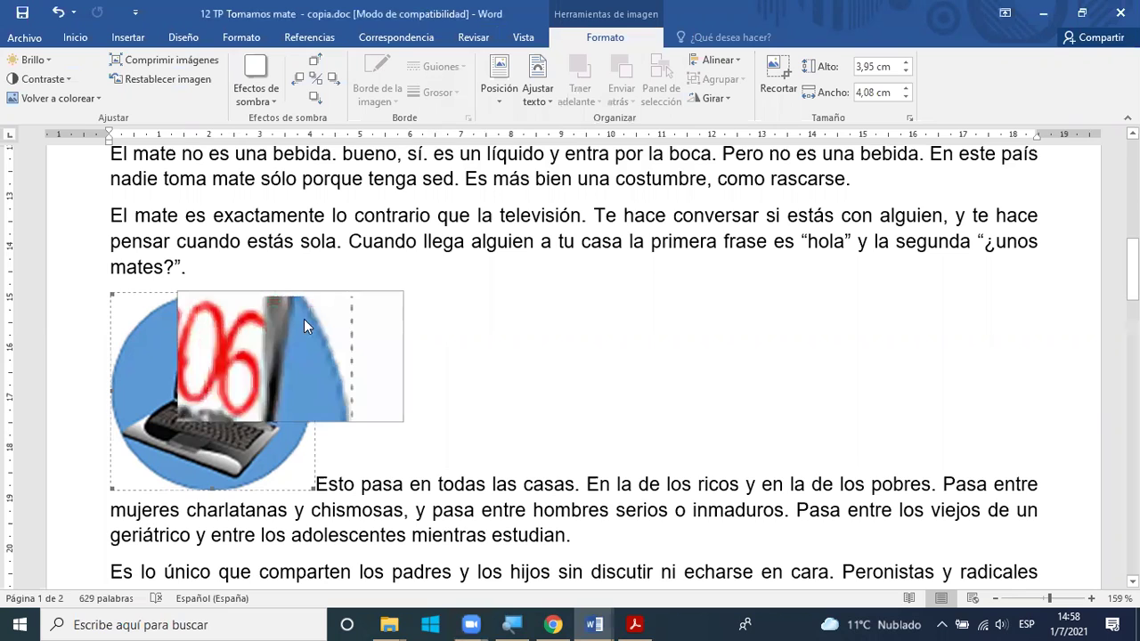
pyautogui.rightClick(304, 320)
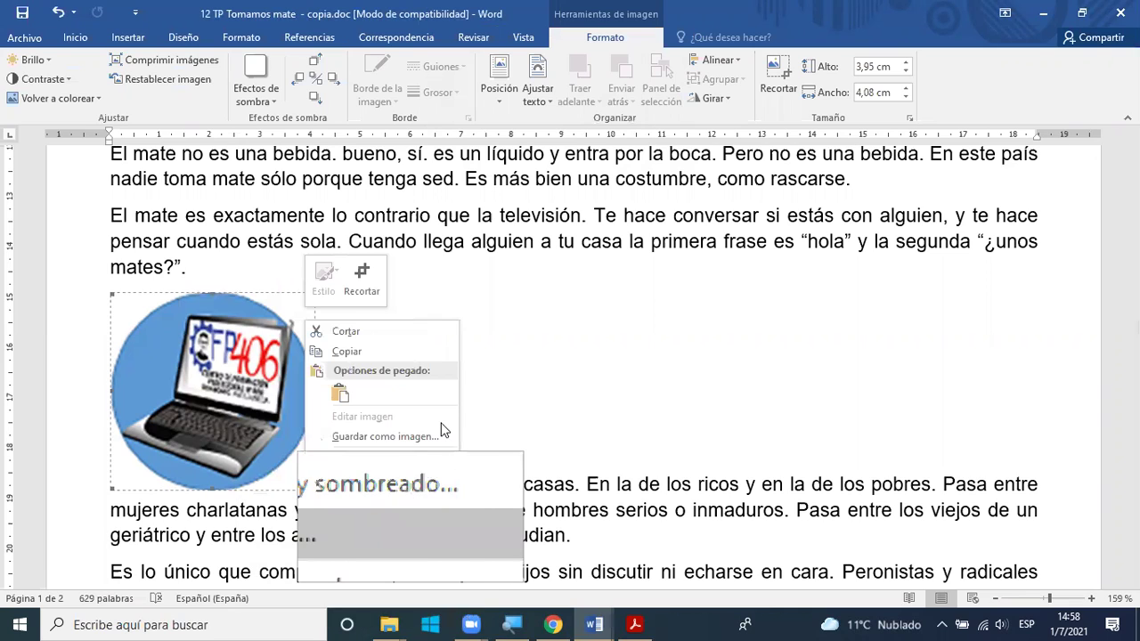
# Step: Set the logo's text wrapping to Estrecho and close the screen magnifier
pyautogui.click(534, 95)
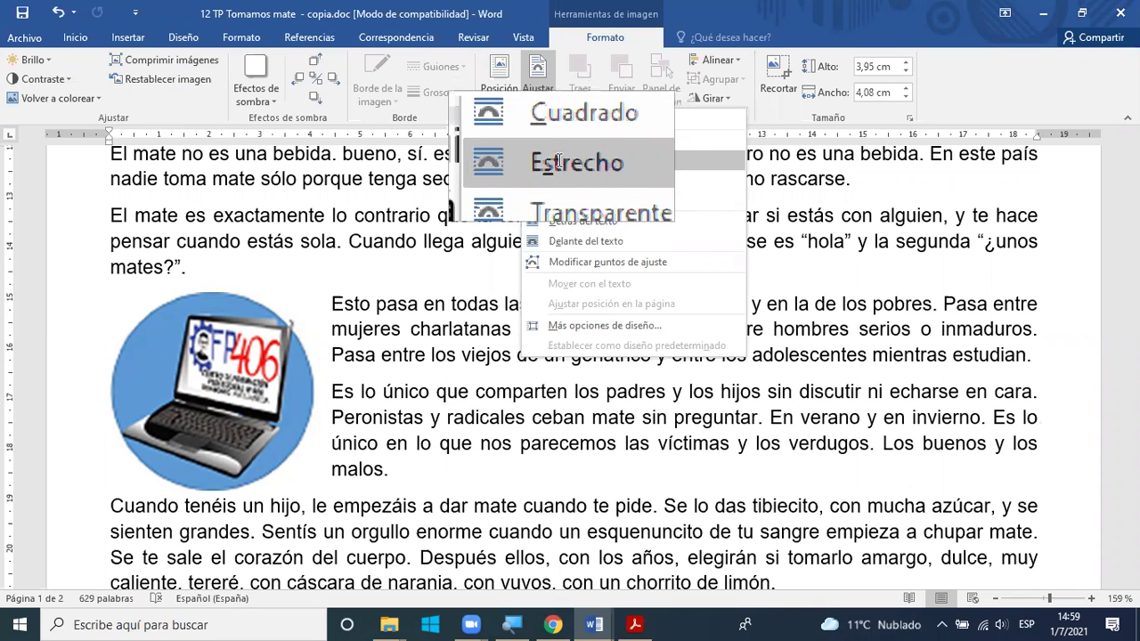
pyautogui.click(557, 160)
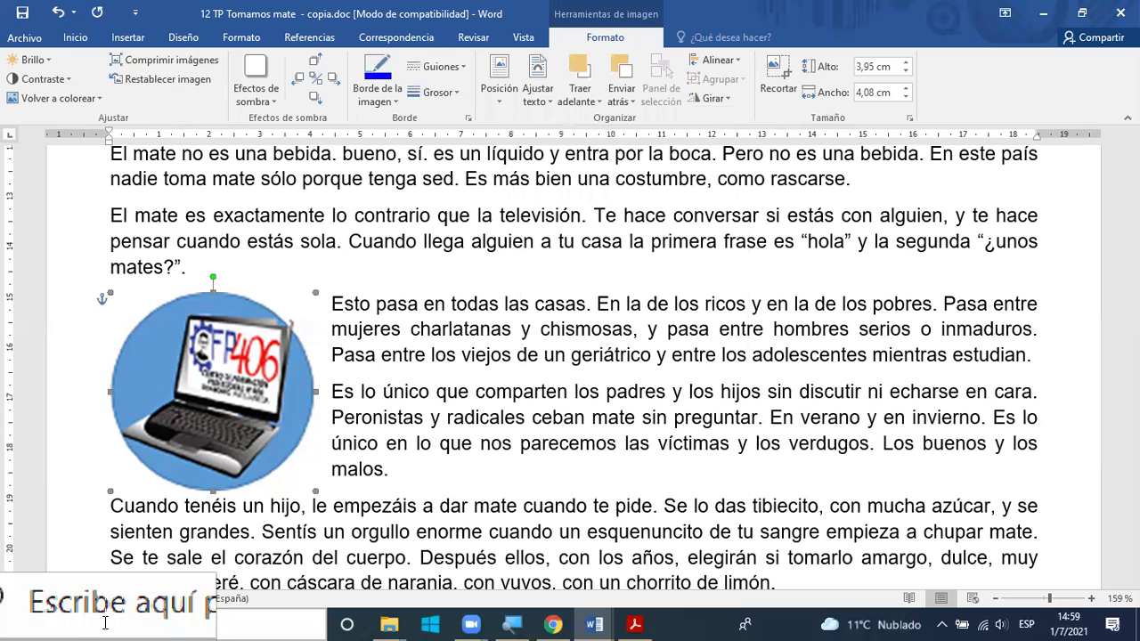
pyautogui.click(511, 621)
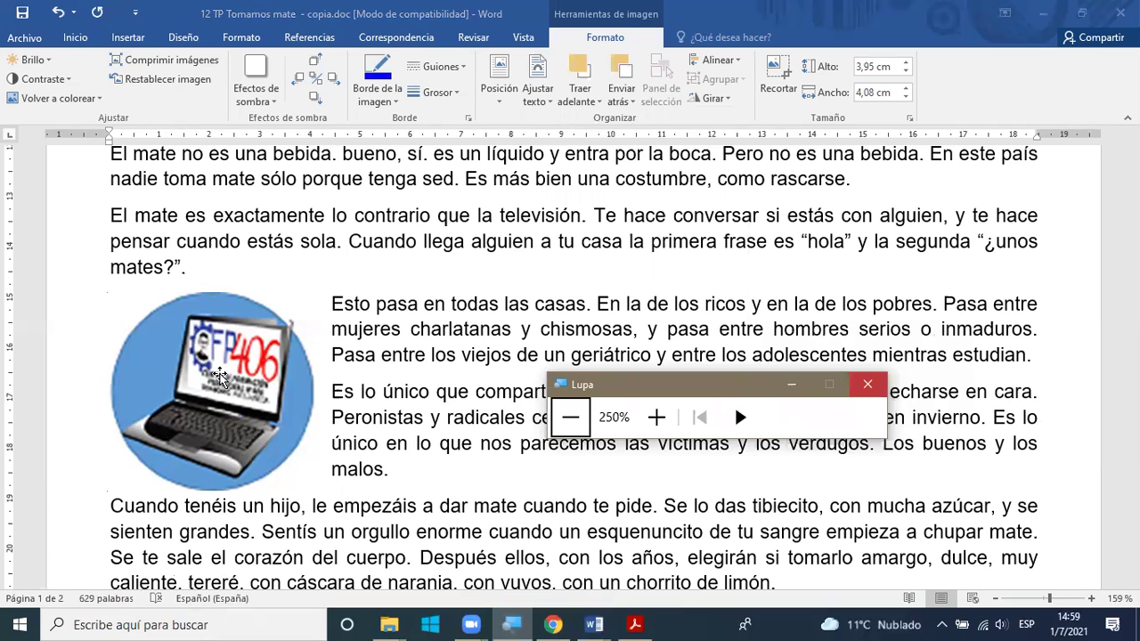
pyautogui.click(882, 376)
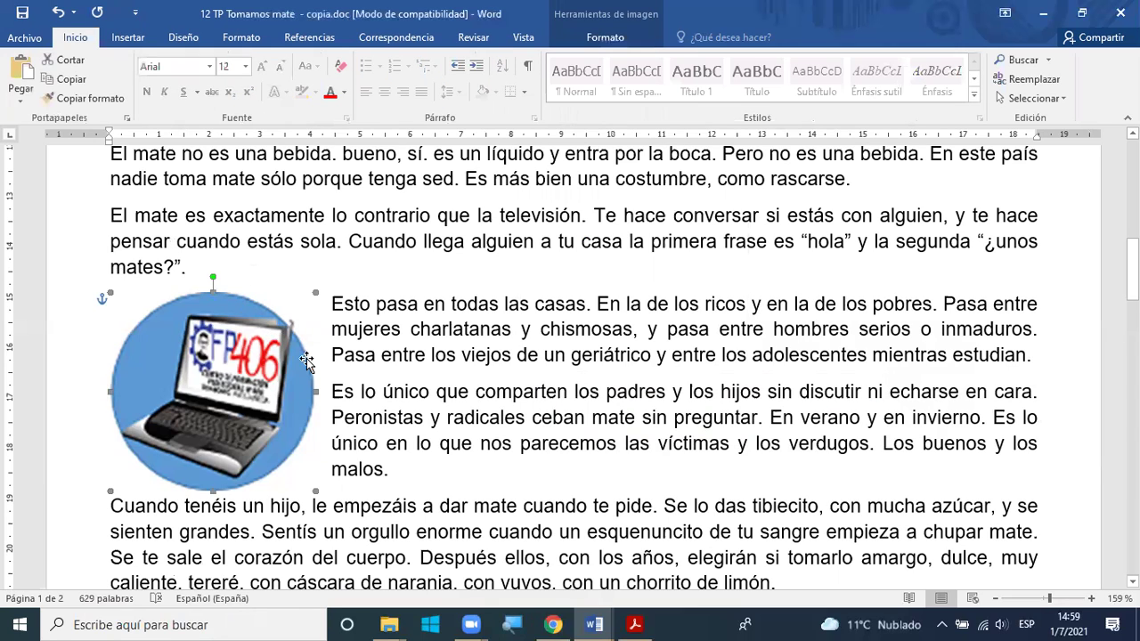
# Step: Move the logo through the middle of the paragraphs and over to the text's right edge beside "El mate no es una bebida"
pyautogui.moveTo(275, 395); pyautogui.dragTo(612, 365)
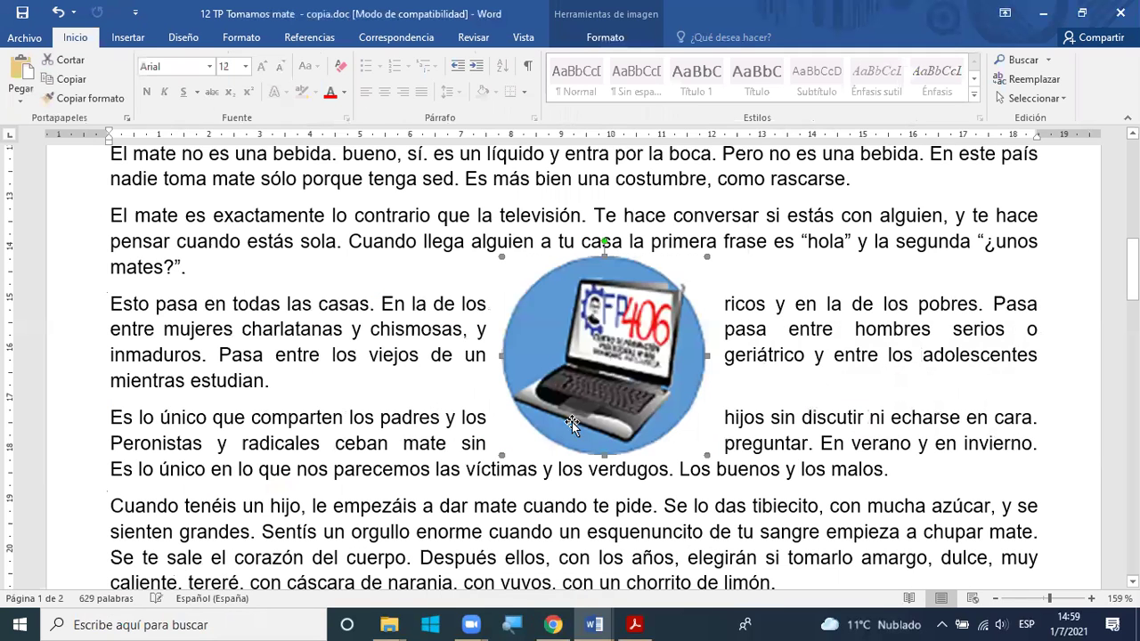
pyautogui.scroll(1, 572, 422)
pyautogui.moveTo(572, 422); pyautogui.dragTo(683, 358)
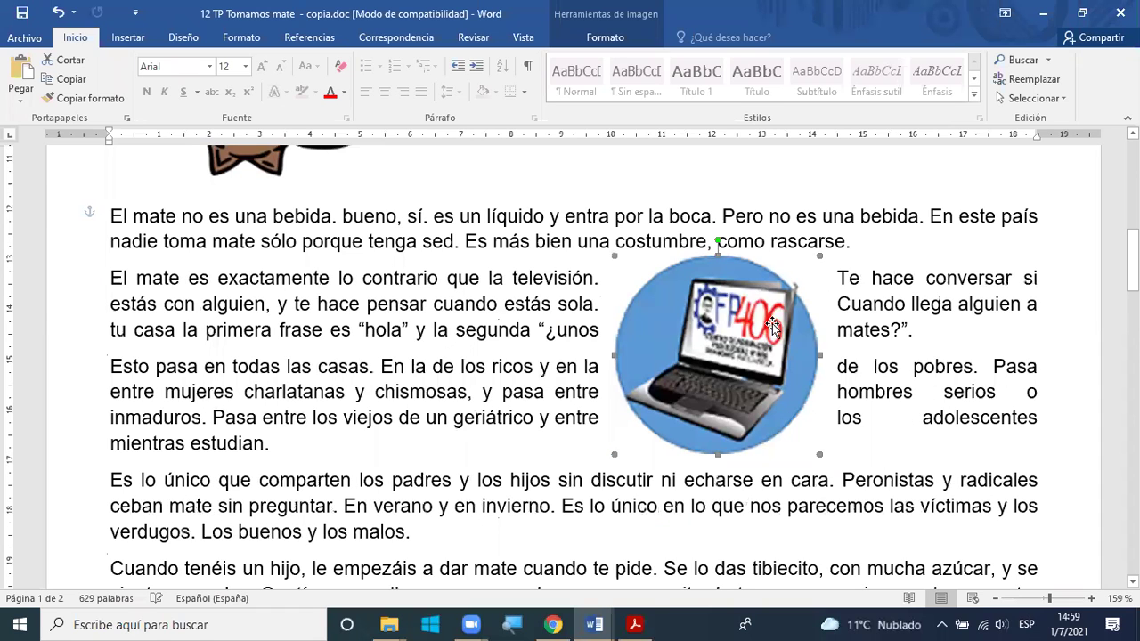
pyautogui.moveTo(839, 320); pyautogui.dragTo(864, 321)
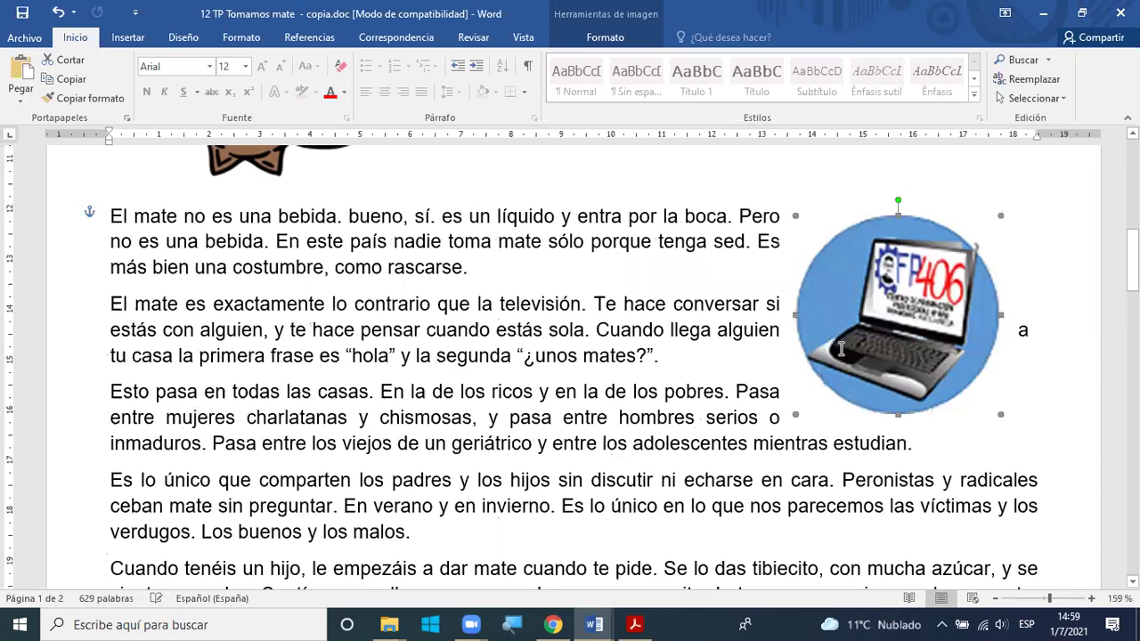
# Step: Try the logo in the blank area beside the thermos, and settle it at the right margin beside the first two "El mate" paragraphs
pyautogui.scroll(2, 868, 429)
pyautogui.scroll(1, 890, 291)
pyautogui.moveTo(871, 394); pyautogui.dragTo(852, 257)
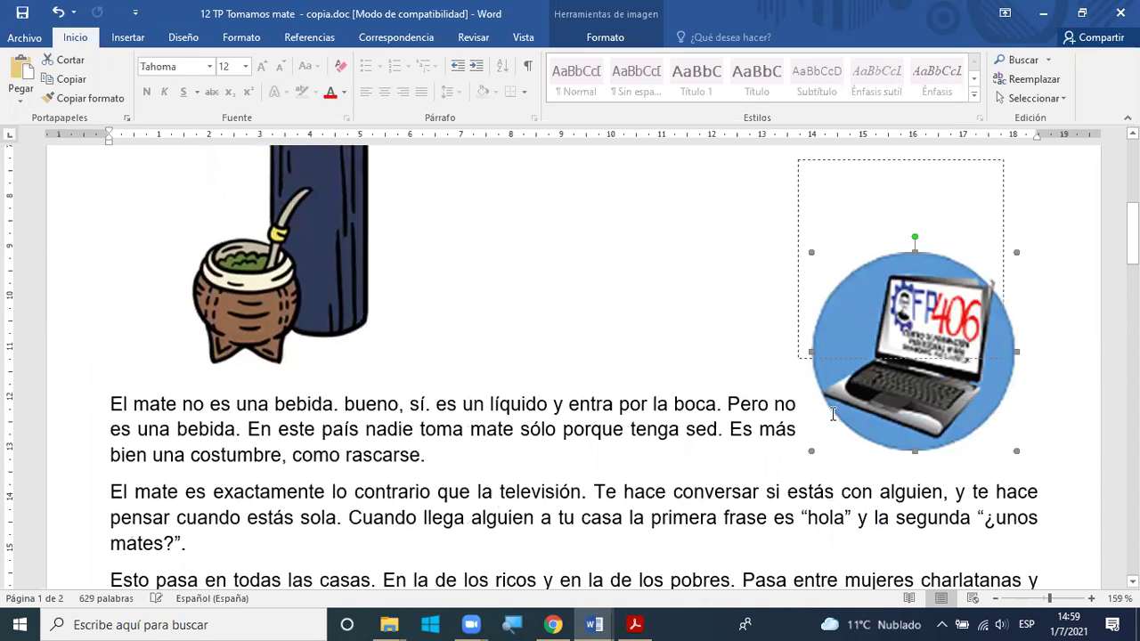
pyautogui.scroll(1, 920, 336)
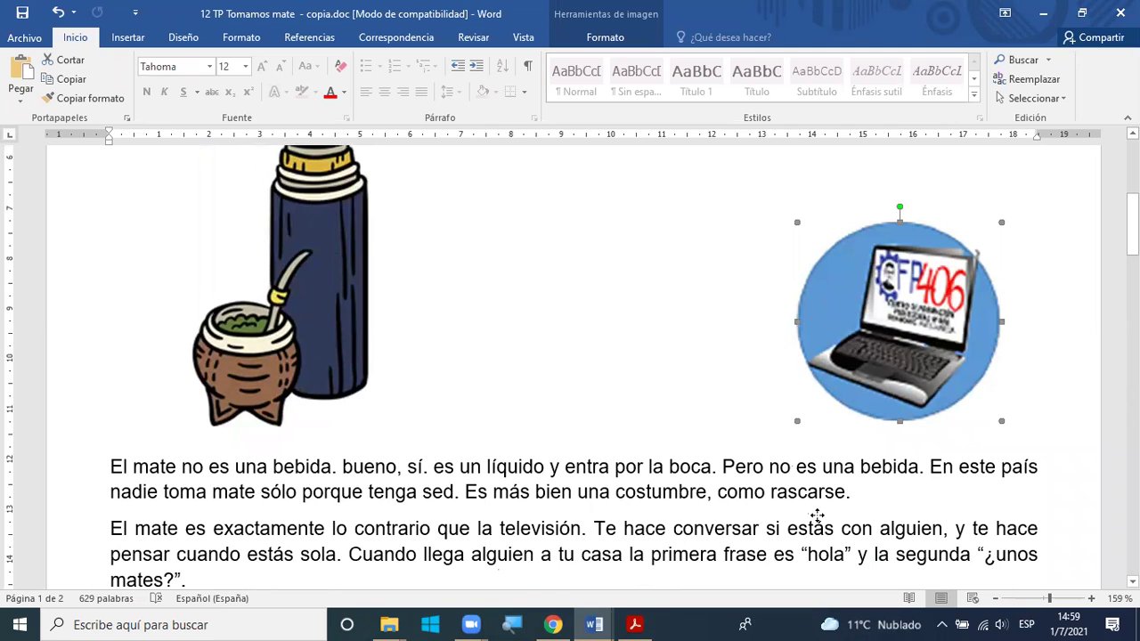
pyautogui.moveTo(828, 281); pyautogui.dragTo(787, 439)
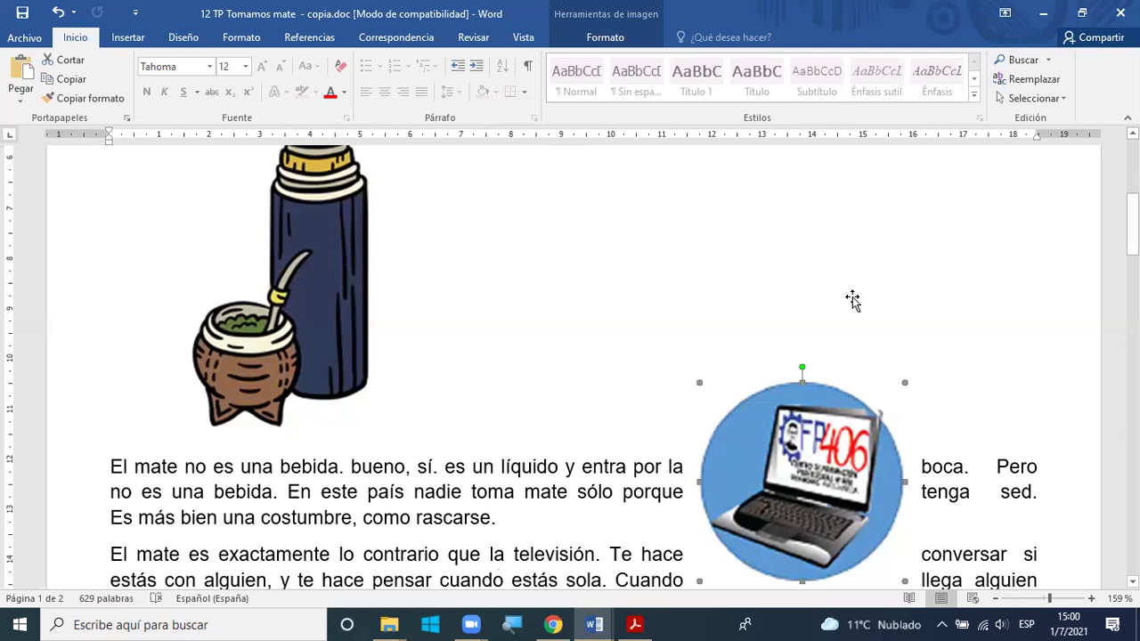
pyautogui.hotkey('ctrl', 'z')
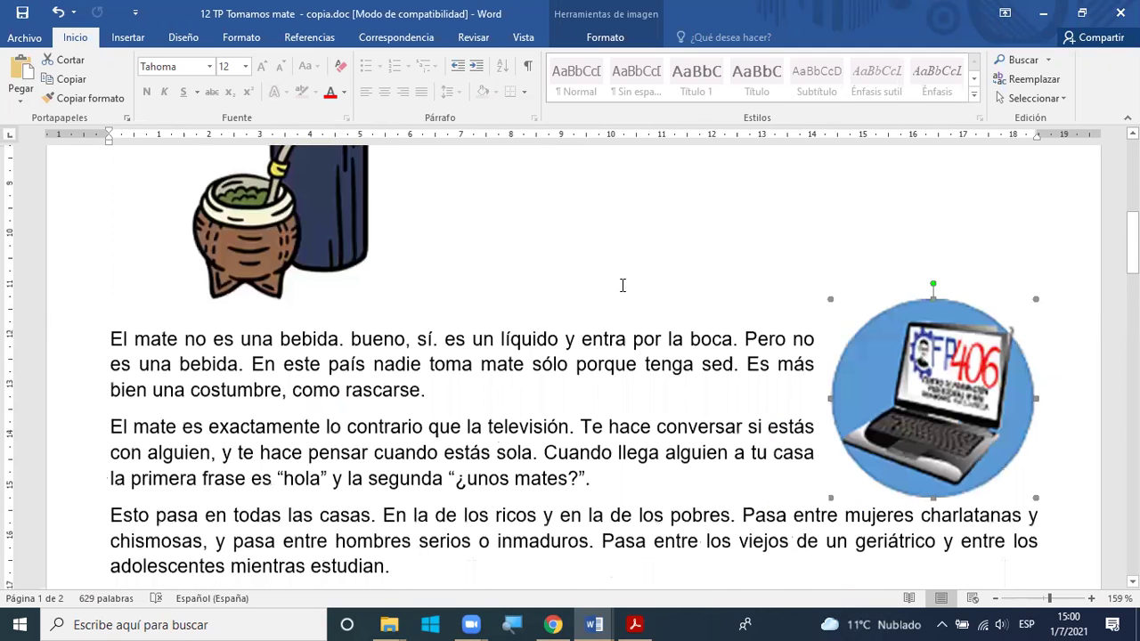
# Step: Select the thermos picture and change its text wrapping so that it floats with the text flowing around it
pyautogui.scroll(1, 623, 285)
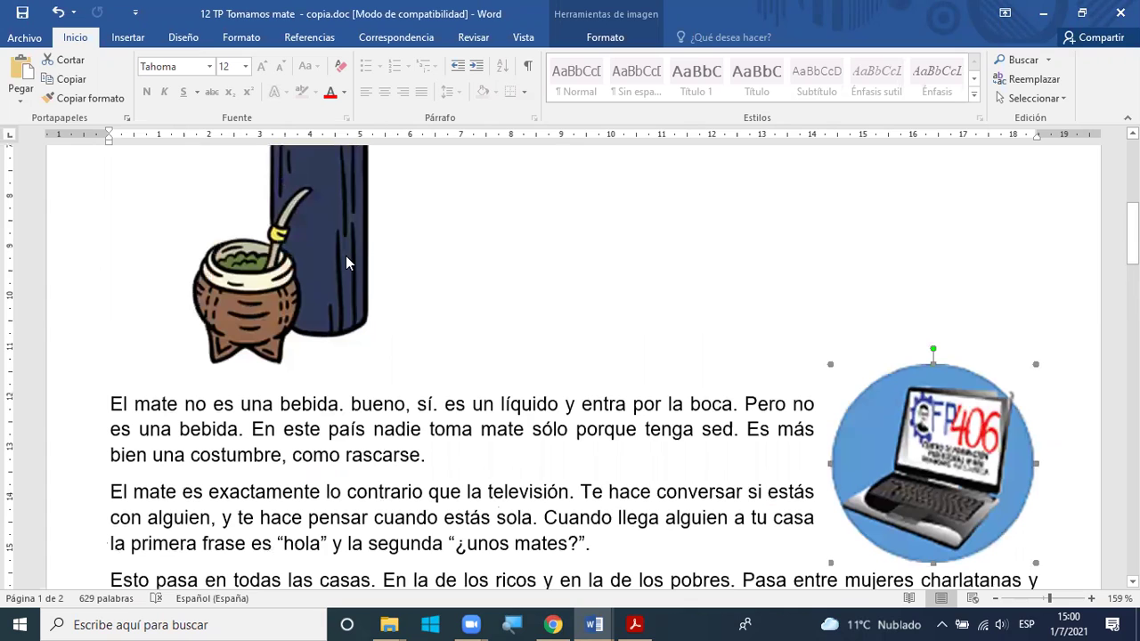
pyautogui.click(370, 277)
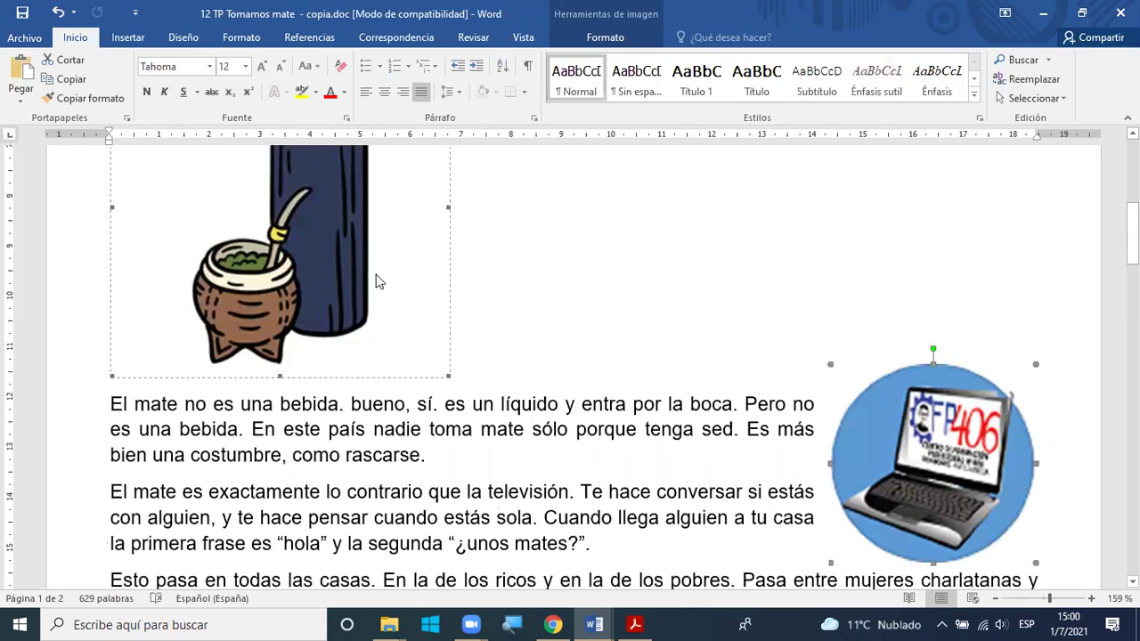
pyautogui.scroll(2, 377, 281)
pyautogui.scroll(-1, 583, 49)
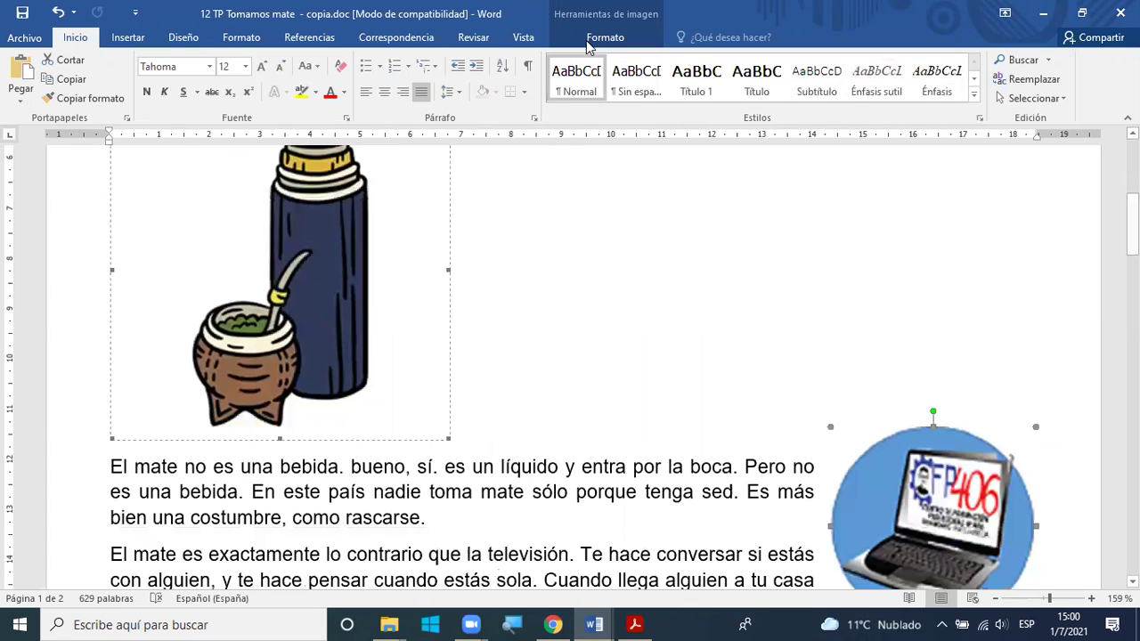
pyautogui.click(587, 41)
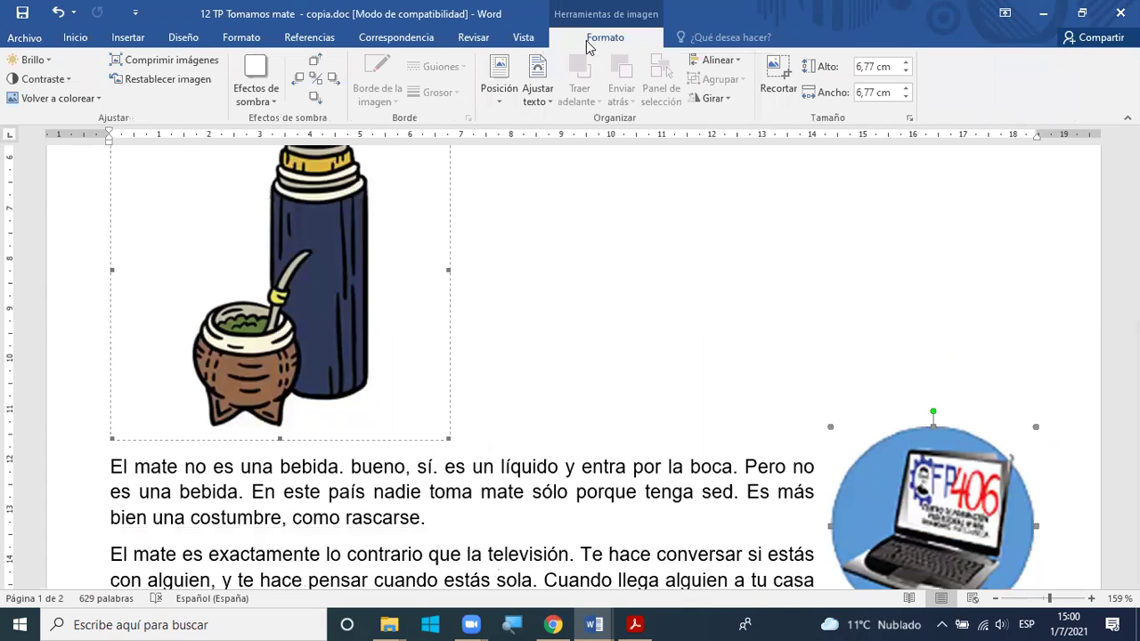
pyautogui.click(545, 77)
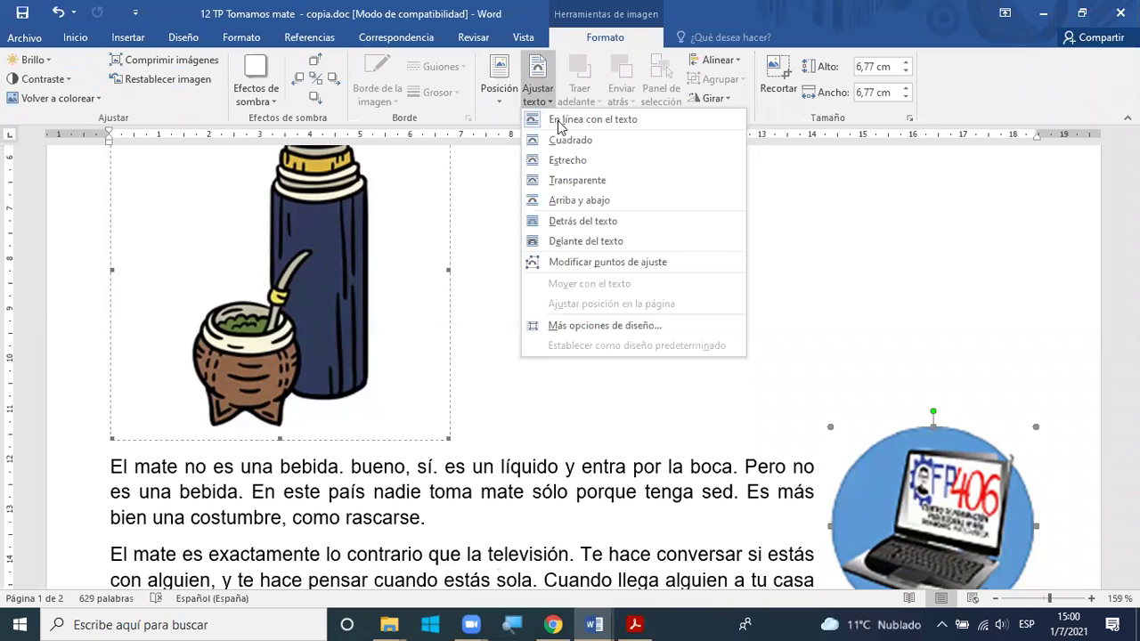
pyautogui.click(311, 318)
pyautogui.scroll(3, 443, 423)
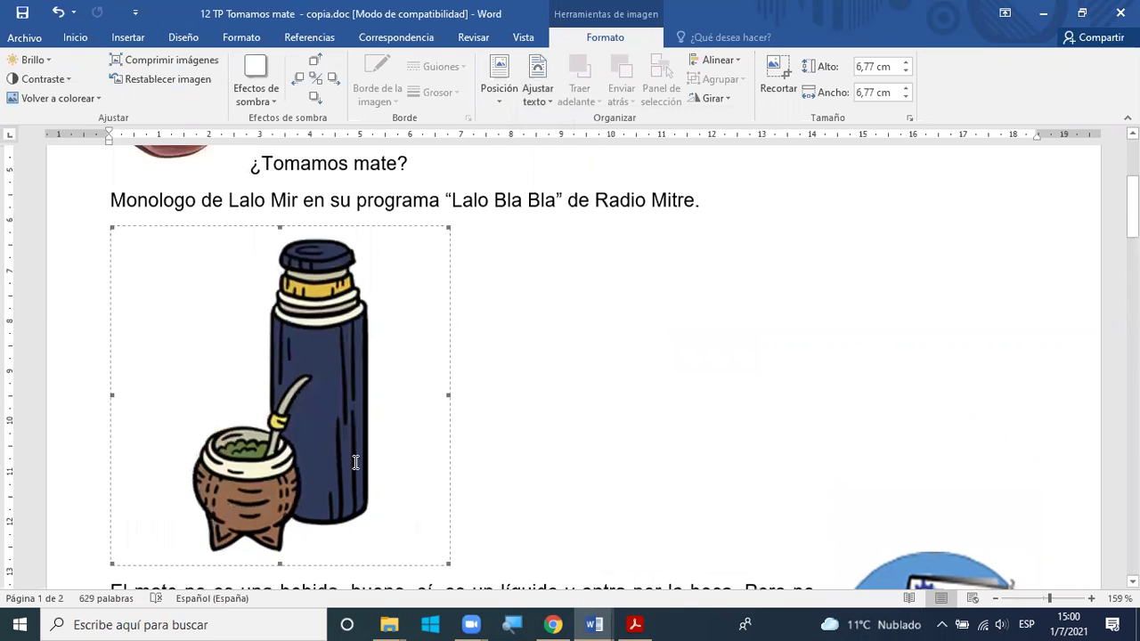
pyautogui.scroll(-3, 357, 365)
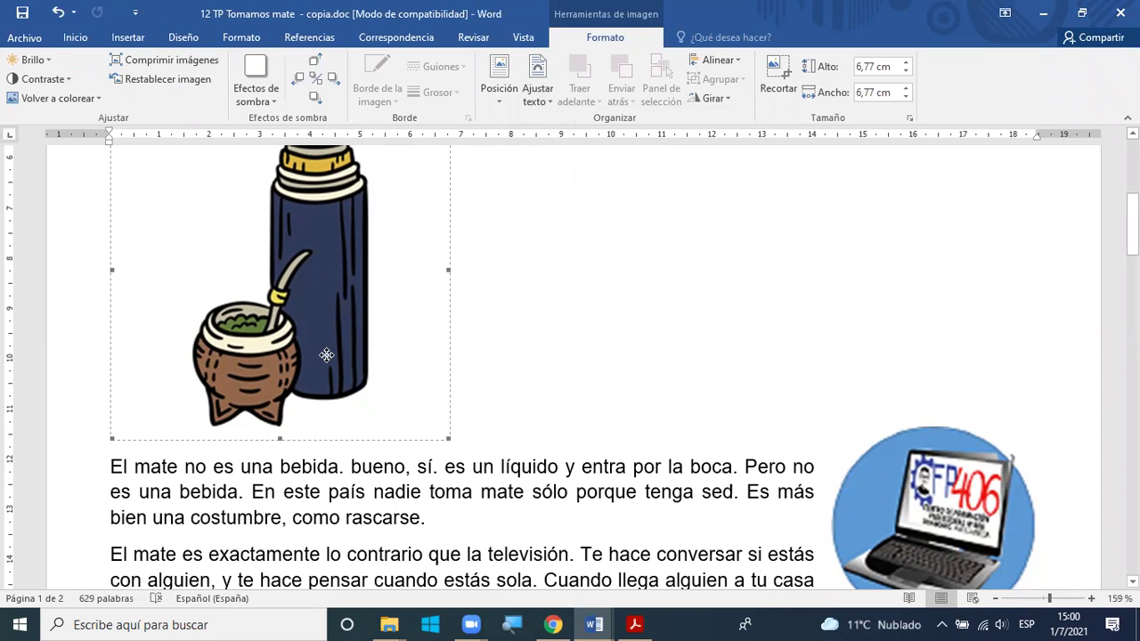
# Step: Move the thermos picture into the middle of the "El mate" paragraphs, and shift it towards the text's right side
pyautogui.moveTo(333, 295); pyautogui.dragTo(544, 295)
pyautogui.scroll(1, 543, 295)
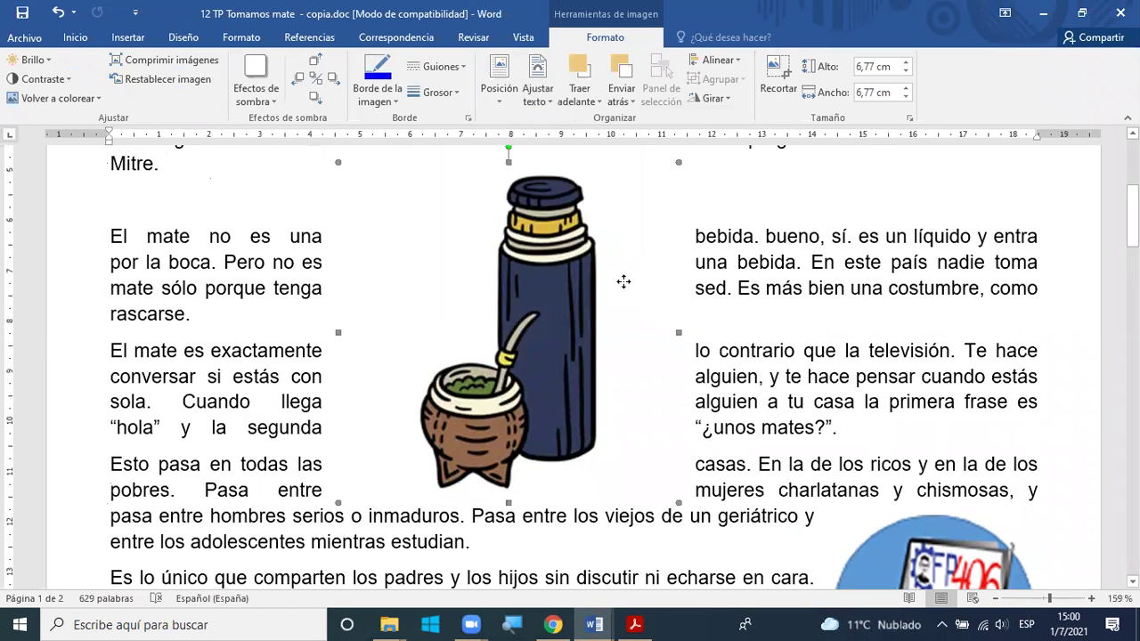
pyautogui.moveTo(624, 283); pyautogui.dragTo(669, 263)
pyautogui.moveTo(619, 410); pyautogui.dragTo(785, 343)
pyautogui.scroll(3, 785, 350)
pyautogui.scroll(-5, 797, 265)
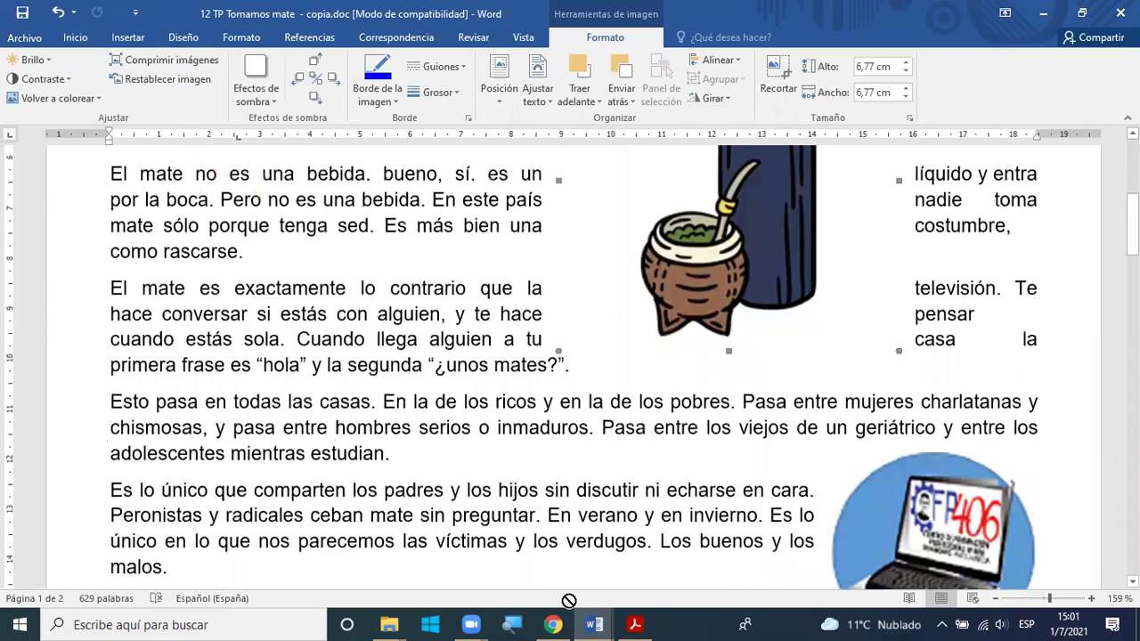
# Step: Move the thermos picture down to the "Esto pasa" and "Es lo único" paragraphs, beside the logo
pyautogui.moveTo(712, 278); pyautogui.dragTo(707, 489)
pyautogui.moveTo(723, 389); pyautogui.dragTo(794, 430)
pyautogui.click(985, 491)
pyautogui.moveTo(1011, 386); pyautogui.dragTo(804, 389)
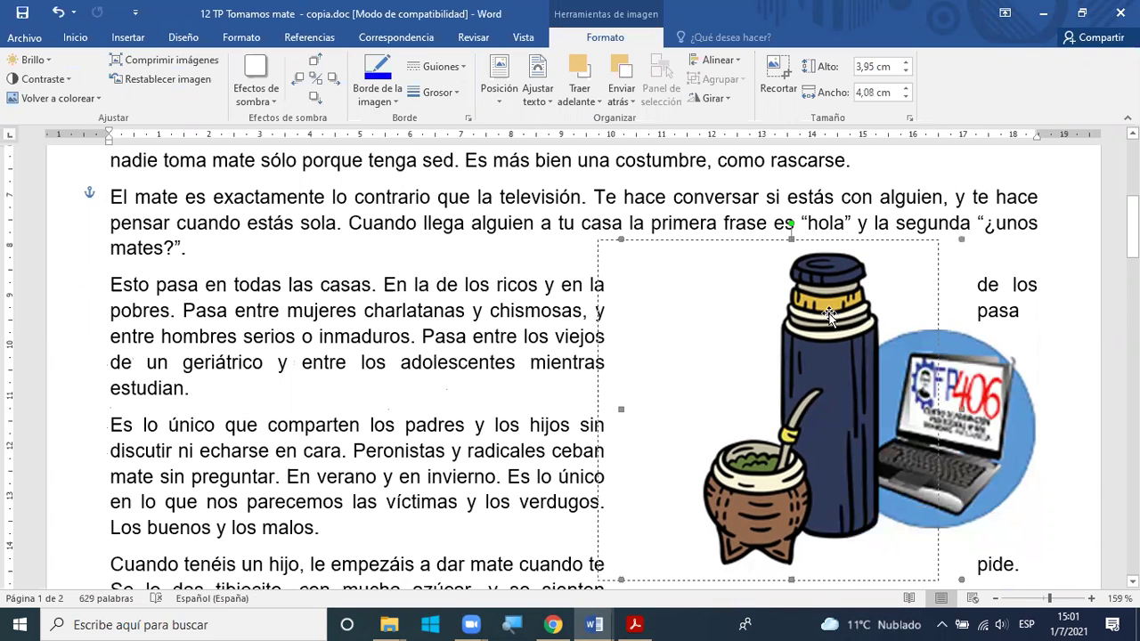
# Step: Adjust the thermos picture's position until the thermos stands right against the logo's left edge
pyautogui.moveTo(829, 317); pyautogui.dragTo(795, 322)
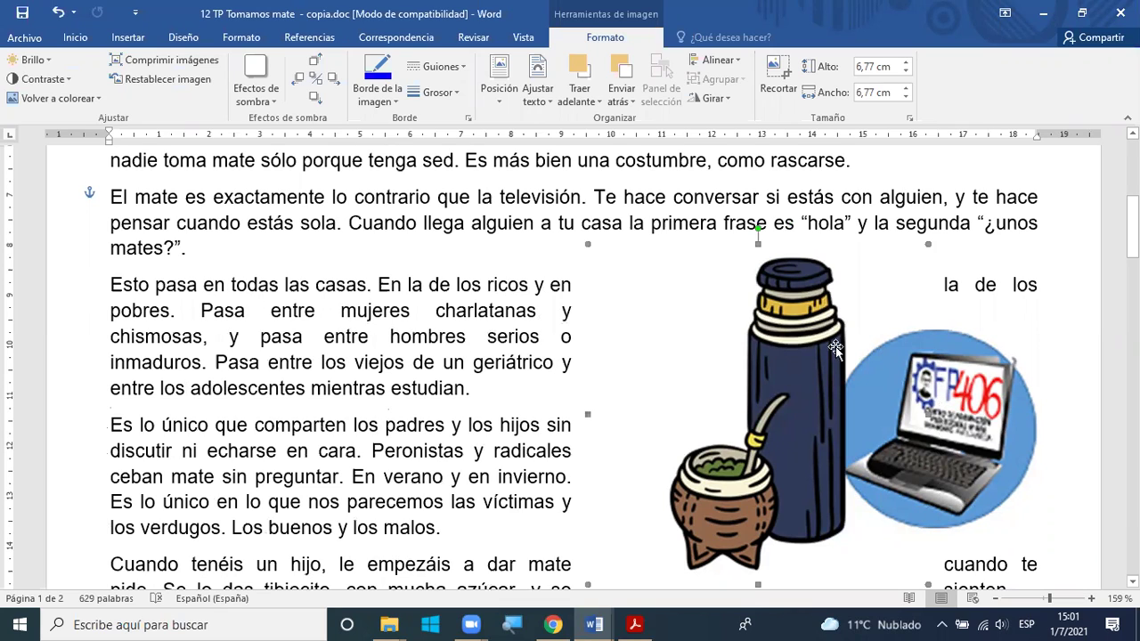
pyautogui.moveTo(847, 370); pyautogui.dragTo(853, 371)
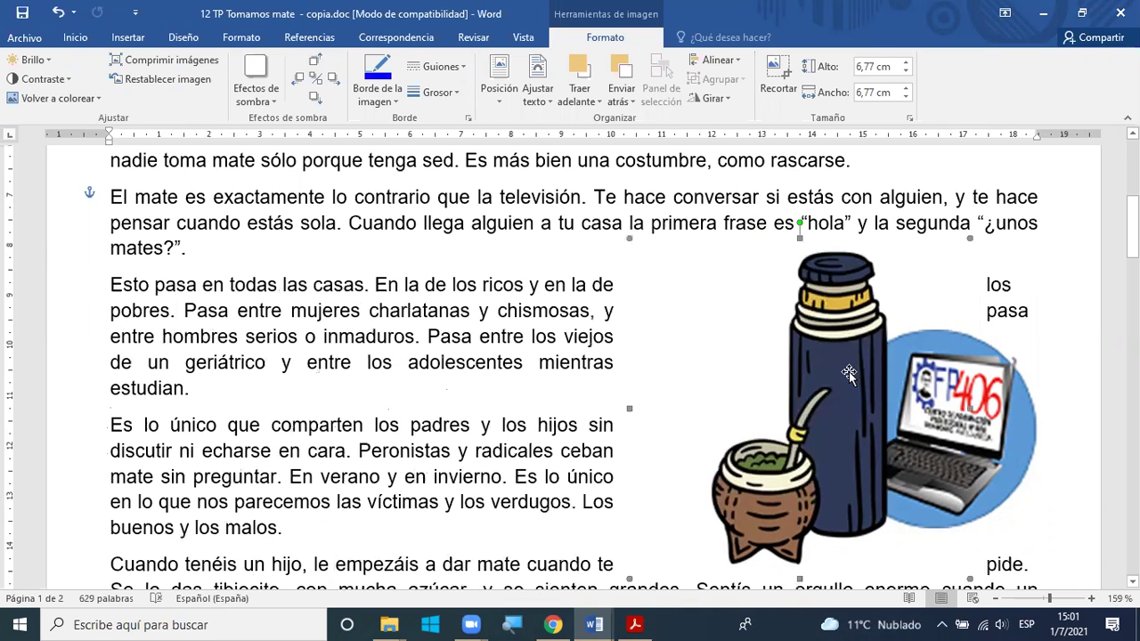
pyautogui.moveTo(849, 372); pyautogui.dragTo(836, 366)
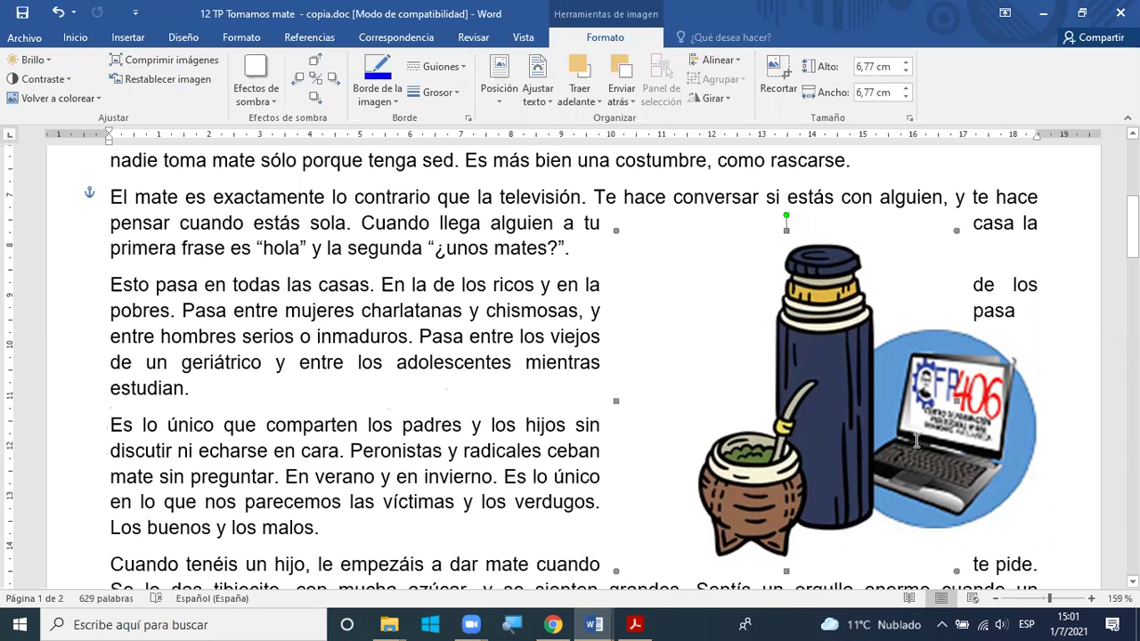
pyautogui.scroll(-3, 916, 440)
pyautogui.scroll(4, 914, 438)
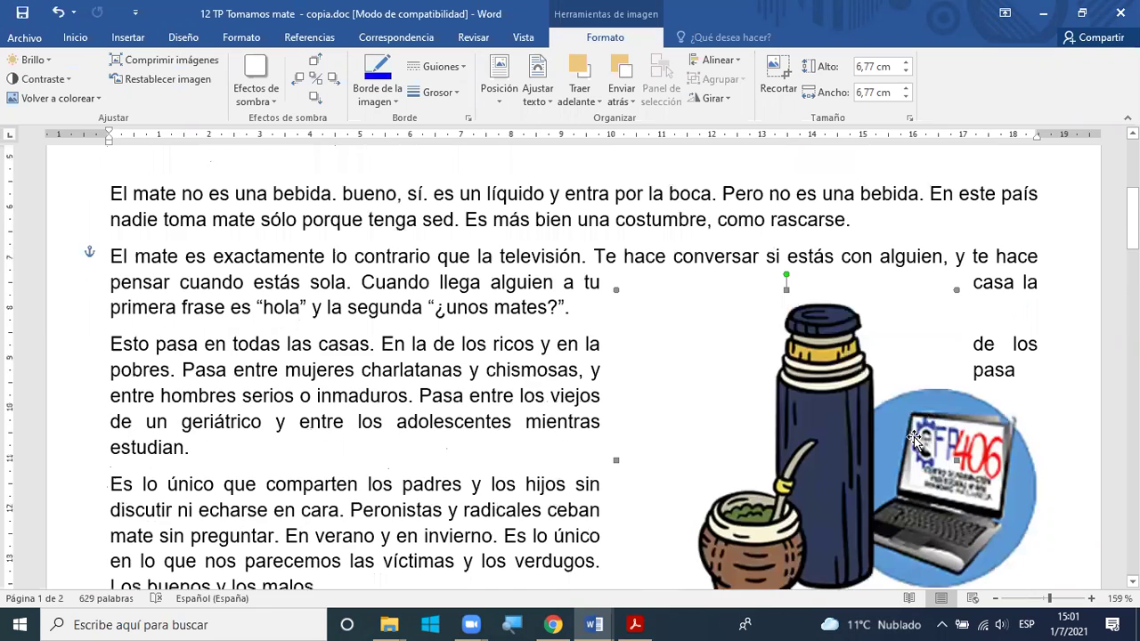
pyautogui.scroll(-1, 819, 414)
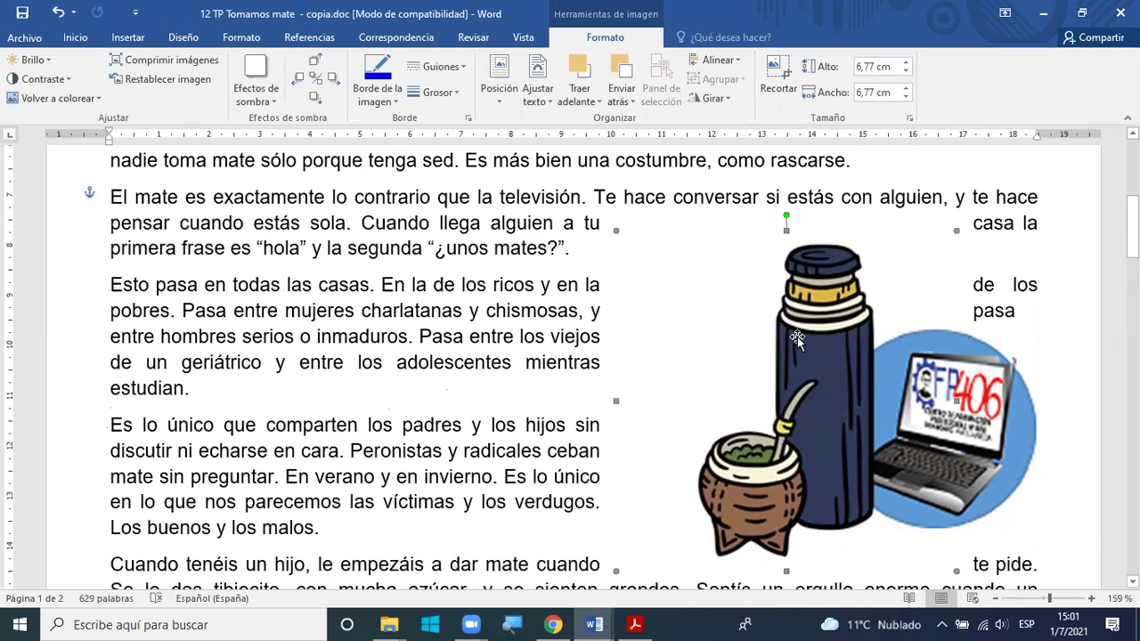
pyautogui.moveTo(797, 336); pyautogui.dragTo(763, 347)
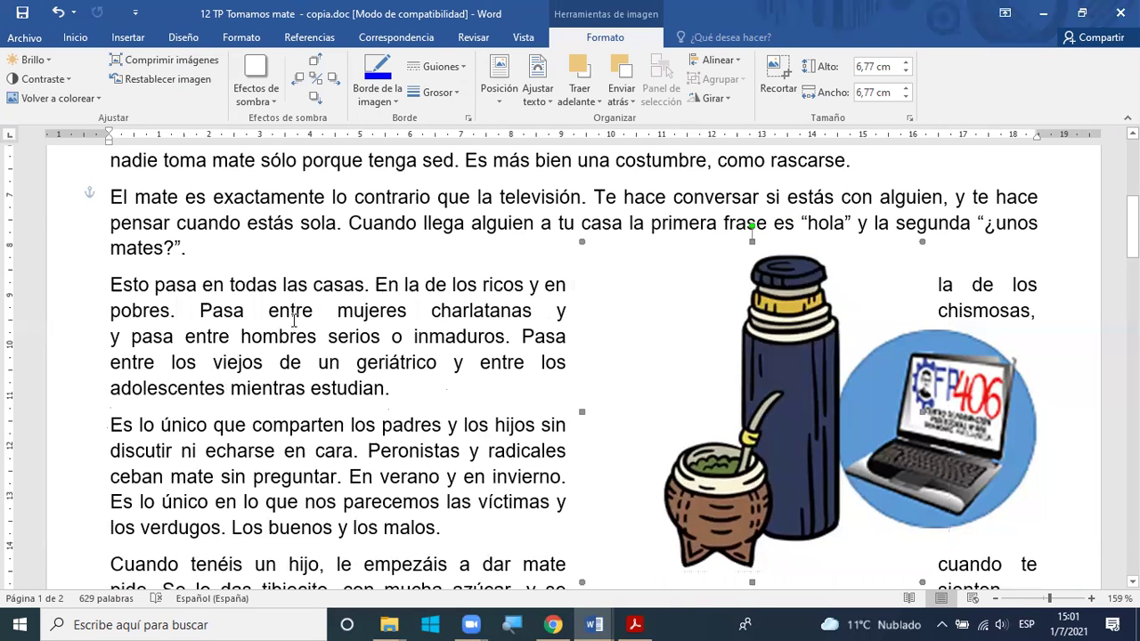
# Step: Set the red mate picture's text wrapping to Cuadrado and place it among the "El mate es exactamente" and "Esto pasa" paragraphs
pyautogui.scroll(3, 171, 223)
pyautogui.click(177, 229)
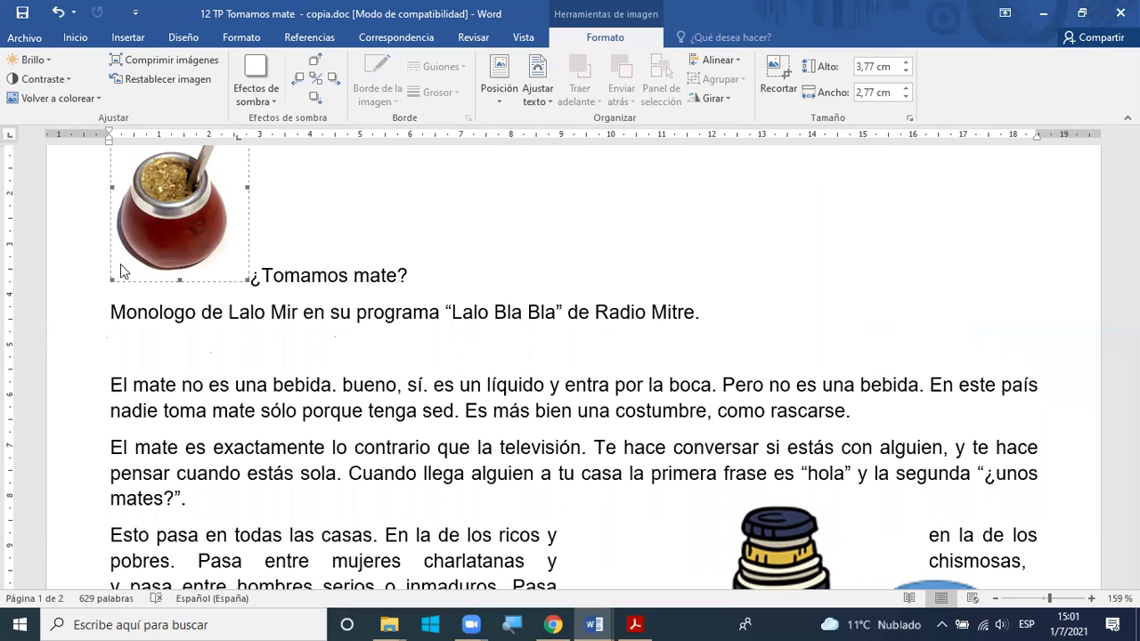
pyautogui.click(533, 105)
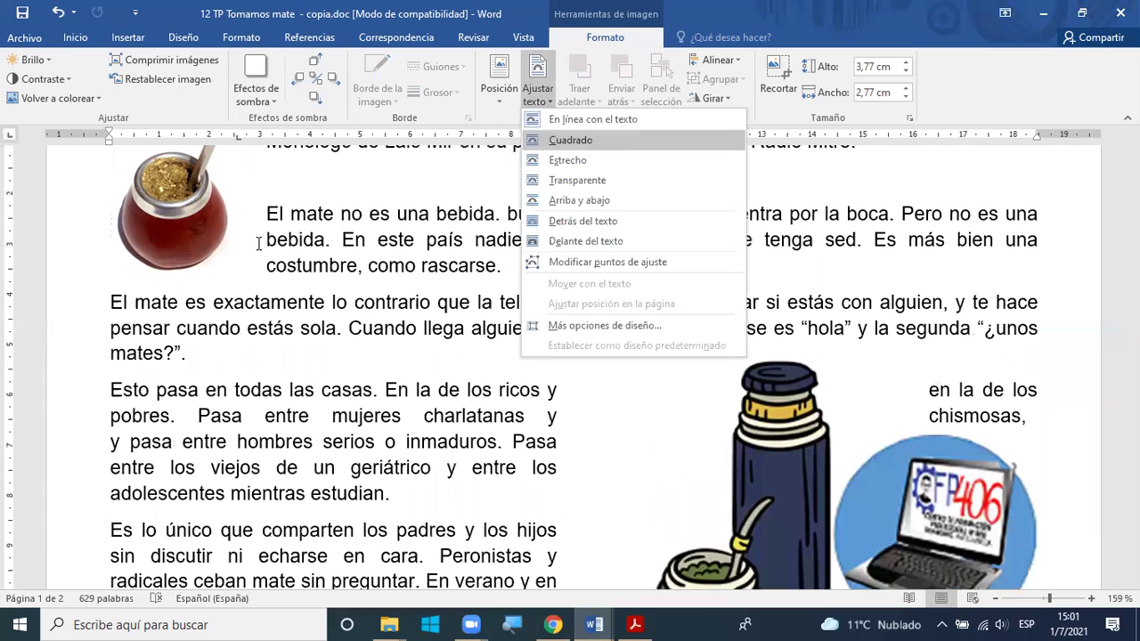
pyautogui.click(551, 142)
pyautogui.moveTo(360, 400); pyautogui.dragTo(462, 420)
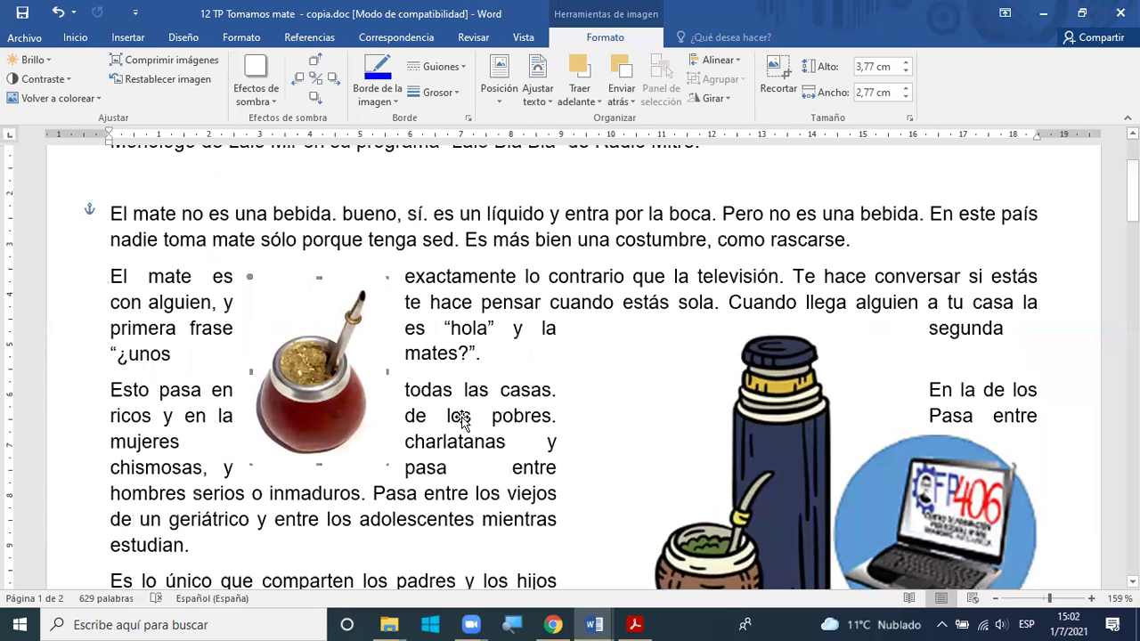
# Step: Try the red mate picture over the thermos and the logo, and settle it in the blank area left of the thermos
pyautogui.moveTo(471, 407); pyautogui.dragTo(704, 390)
pyautogui.scroll(-1, 720, 387)
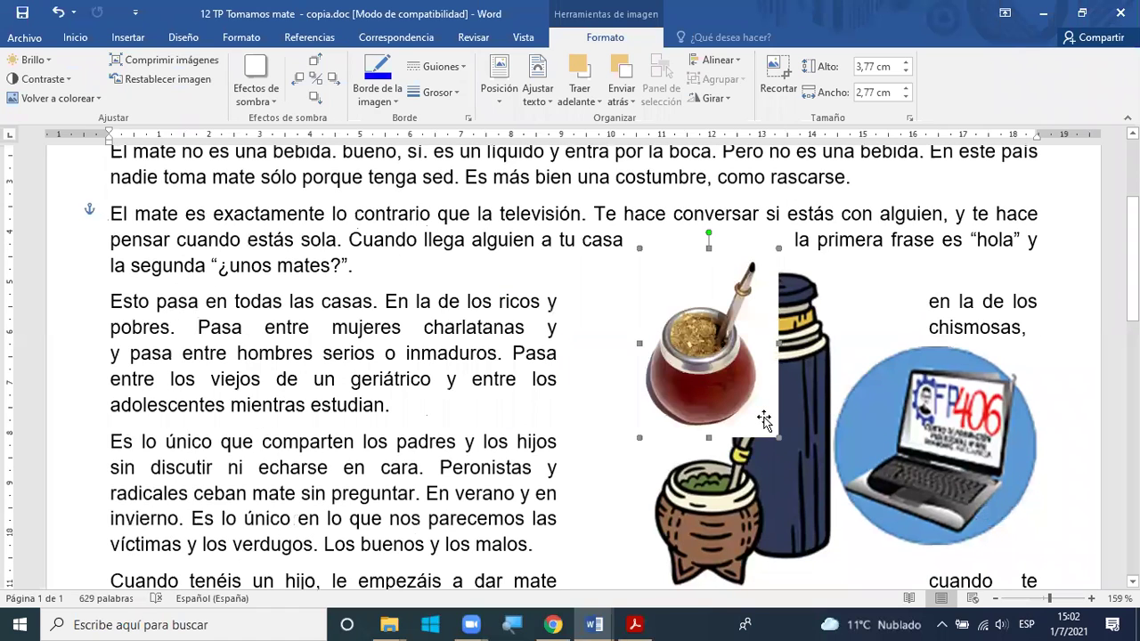
pyautogui.moveTo(765, 421); pyautogui.dragTo(677, 385)
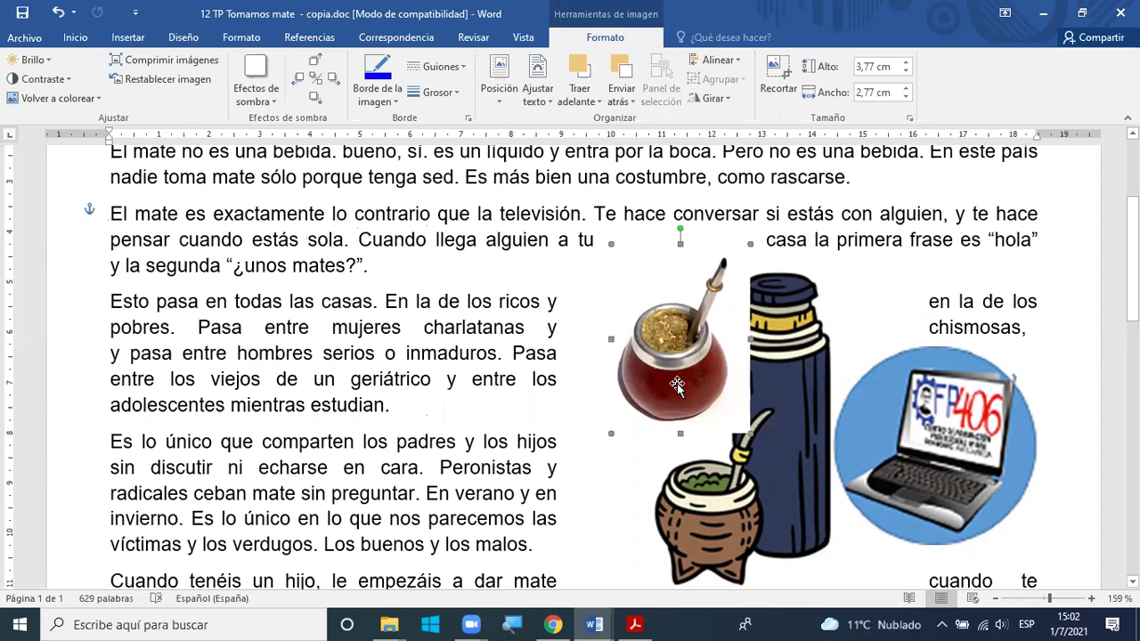
pyautogui.moveTo(655, 379); pyautogui.dragTo(813, 463)
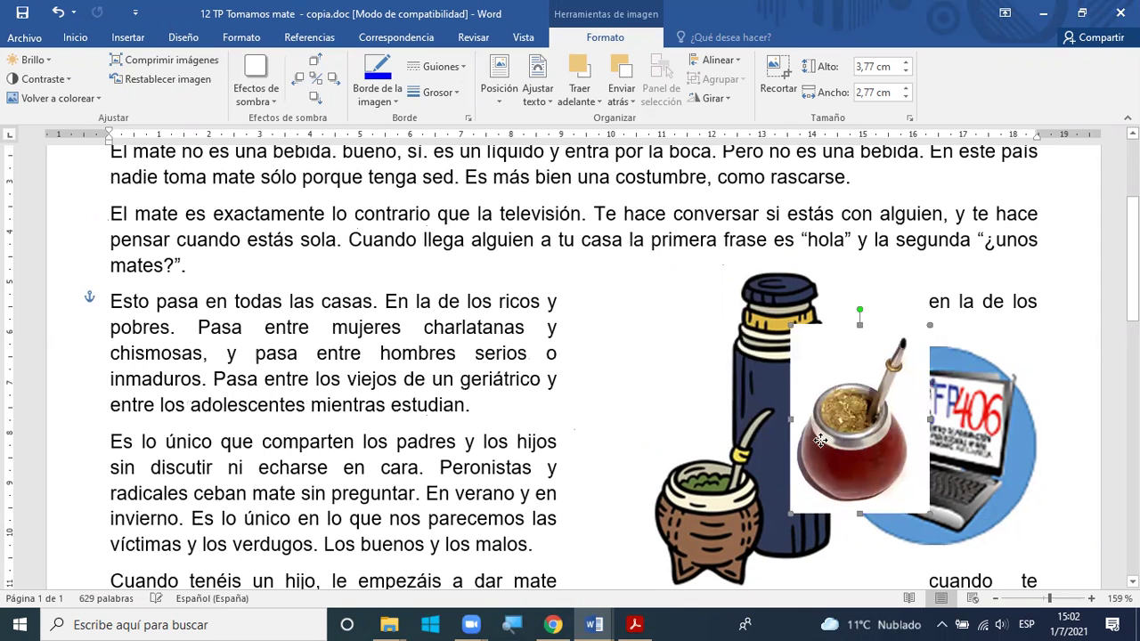
pyautogui.moveTo(630, 413); pyautogui.dragTo(619, 381)
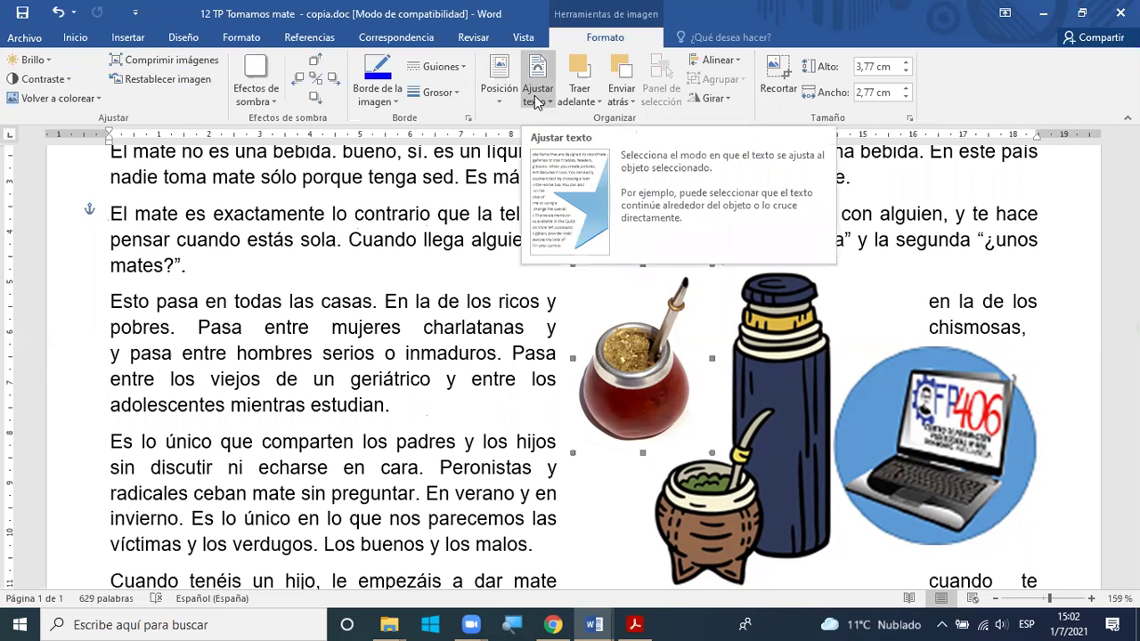
pyautogui.click(410, 398)
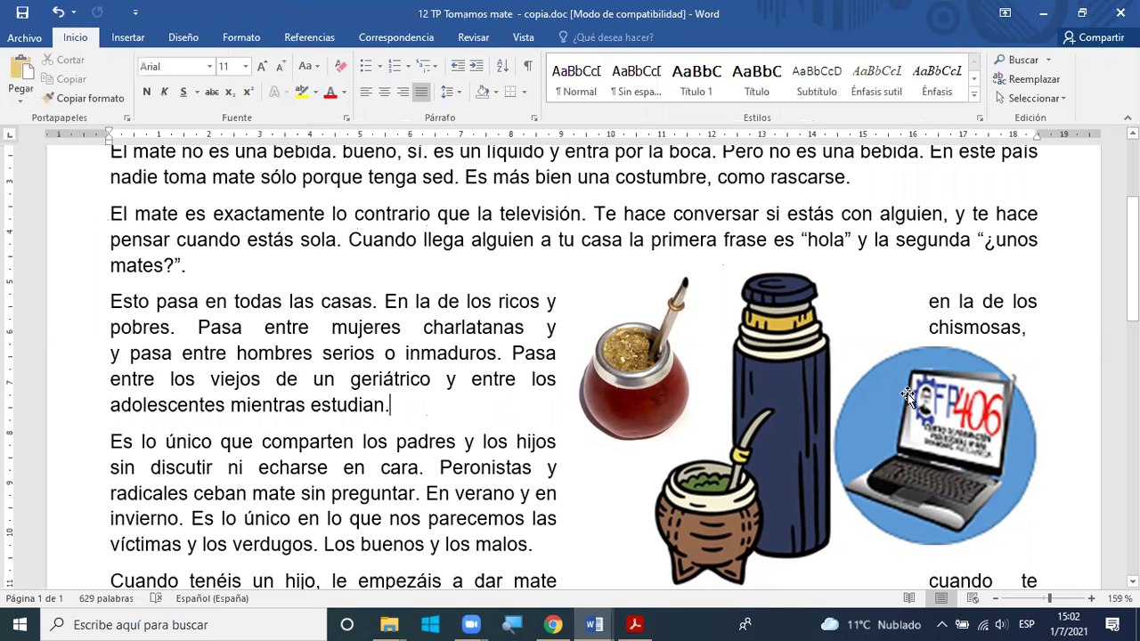
# Step: Move the logo up to the right margin beside the title and the first "El mate" paragraph
pyautogui.scroll(1, 907, 396)
pyautogui.scroll(2, 944, 526)
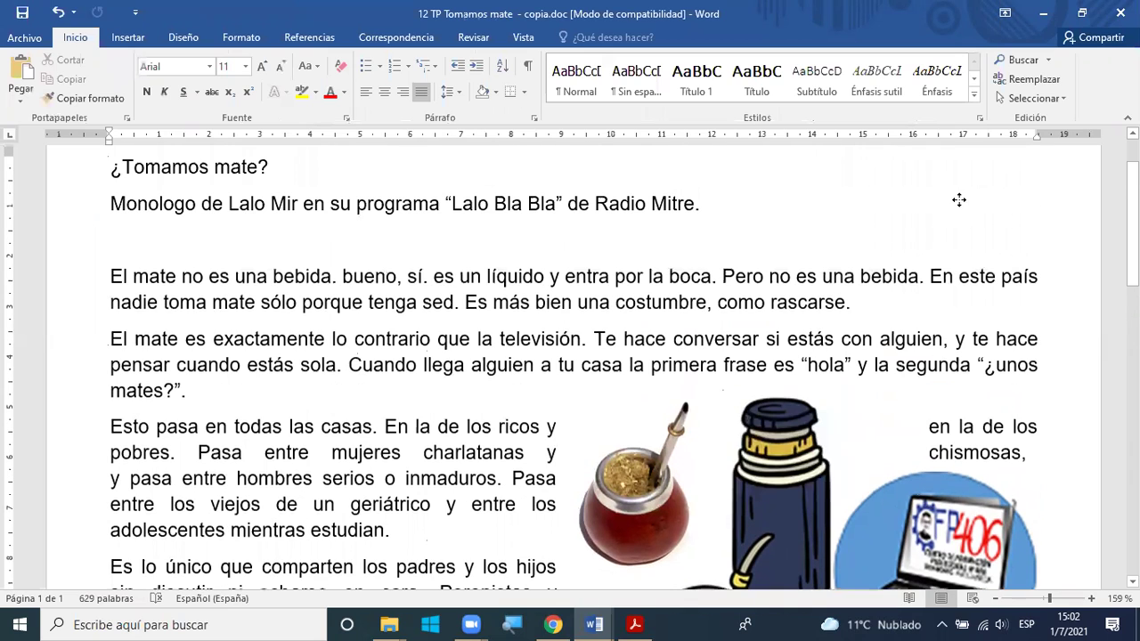
pyautogui.moveTo(935, 498); pyautogui.dragTo(950, 219)
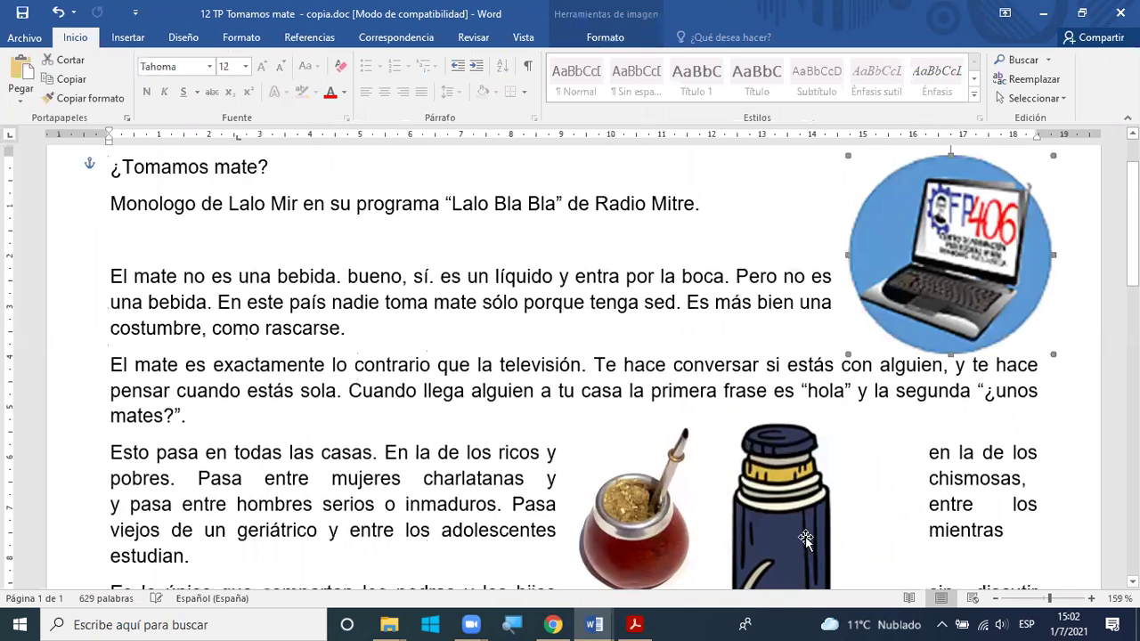
# Step: Move the thermos picture up to the top of the page, try it in mid-text, and place it against the logo's left side
pyautogui.scroll(-3, 826, 234)
pyautogui.click(829, 263)
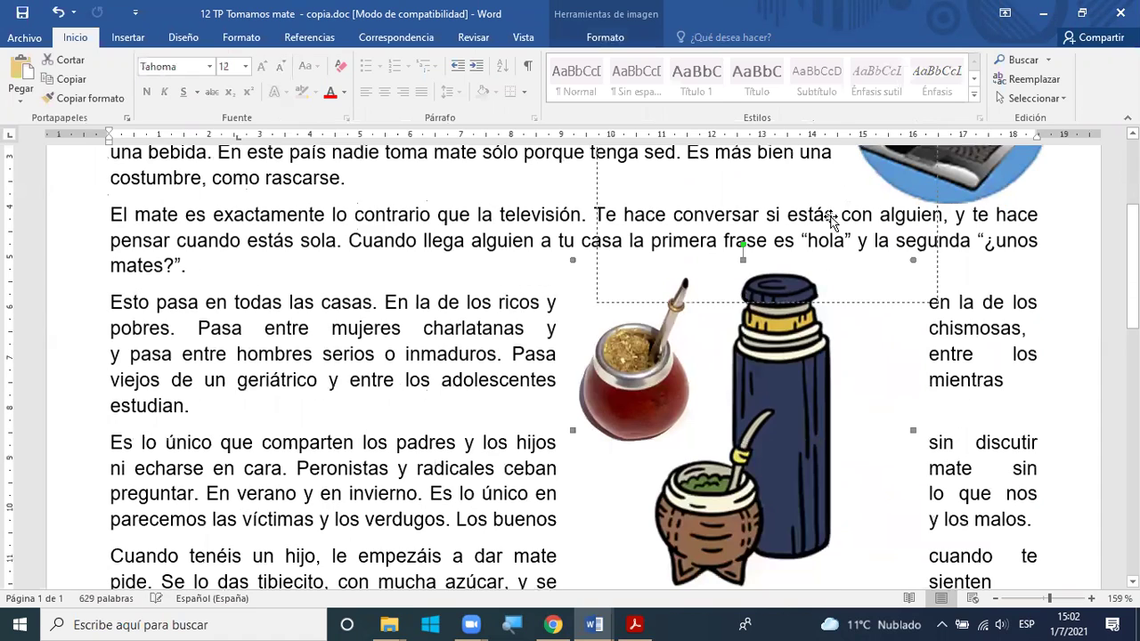
pyautogui.moveTo(921, 481); pyautogui.dragTo(794, 366)
pyautogui.scroll(2, 762, 428)
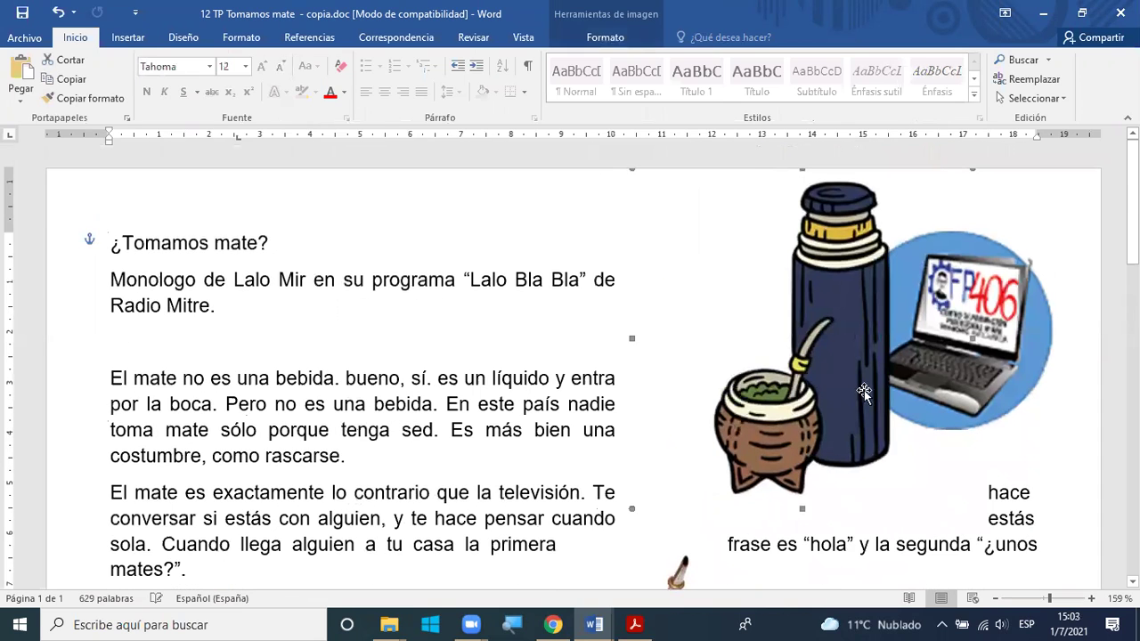
pyautogui.moveTo(932, 380); pyautogui.dragTo(764, 415)
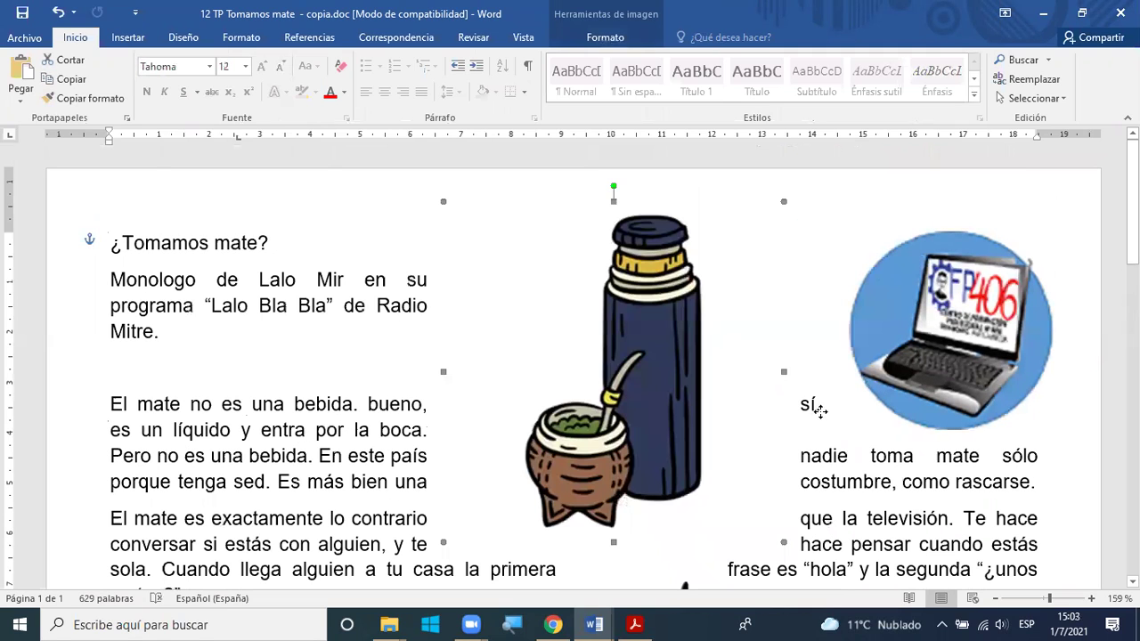
pyautogui.moveTo(909, 369); pyautogui.dragTo(855, 357)
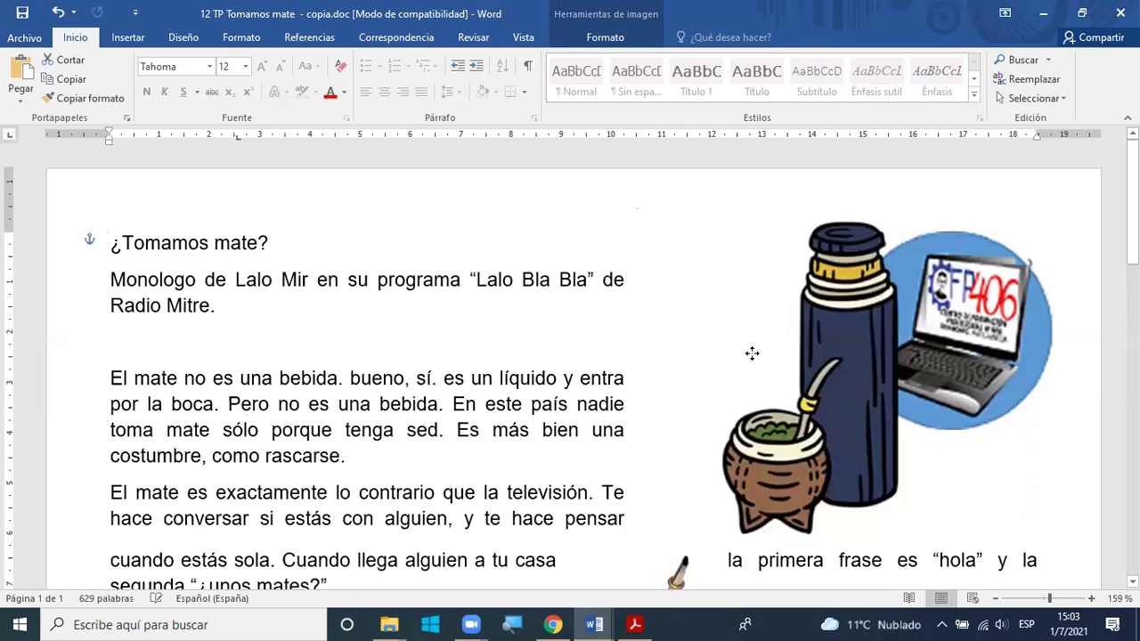
# Step: Swap the two pictures beside the title so the thermos stands near the right margin, slightly overlapping the logo on its left
pyautogui.moveTo(774, 374); pyautogui.dragTo(869, 378)
pyautogui.moveTo(810, 316); pyautogui.dragTo(874, 309)
pyautogui.moveTo(941, 368); pyautogui.dragTo(943, 369)
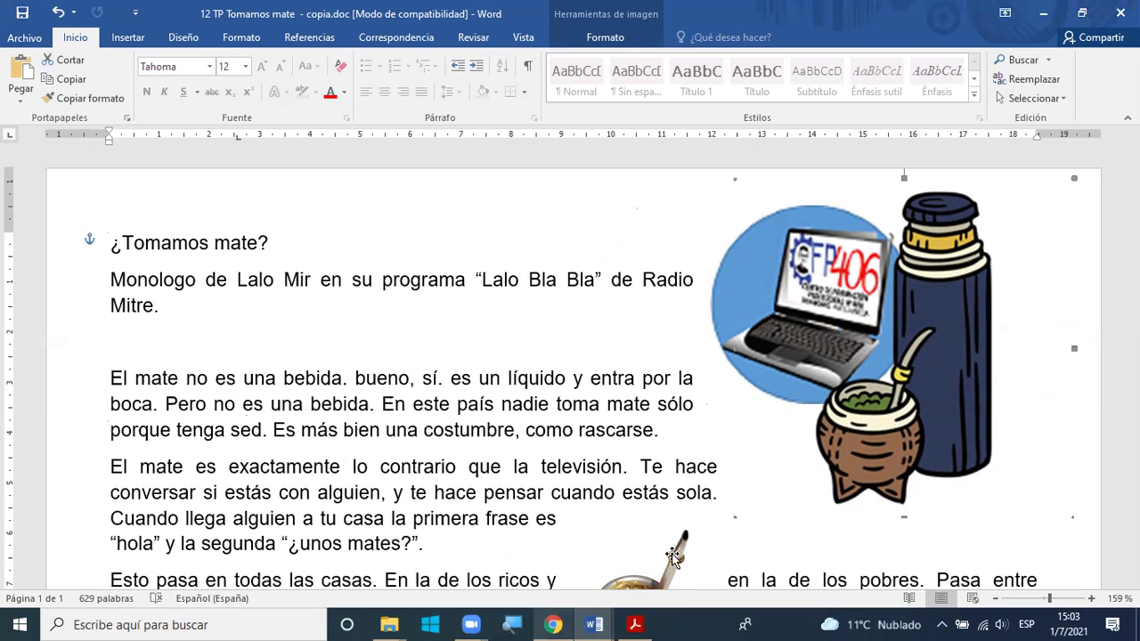
# Step: Move the red mate picture to the left margin beside the first "El mate" paragraph, just below the Monologo line
pyautogui.scroll(-3, 514, 338)
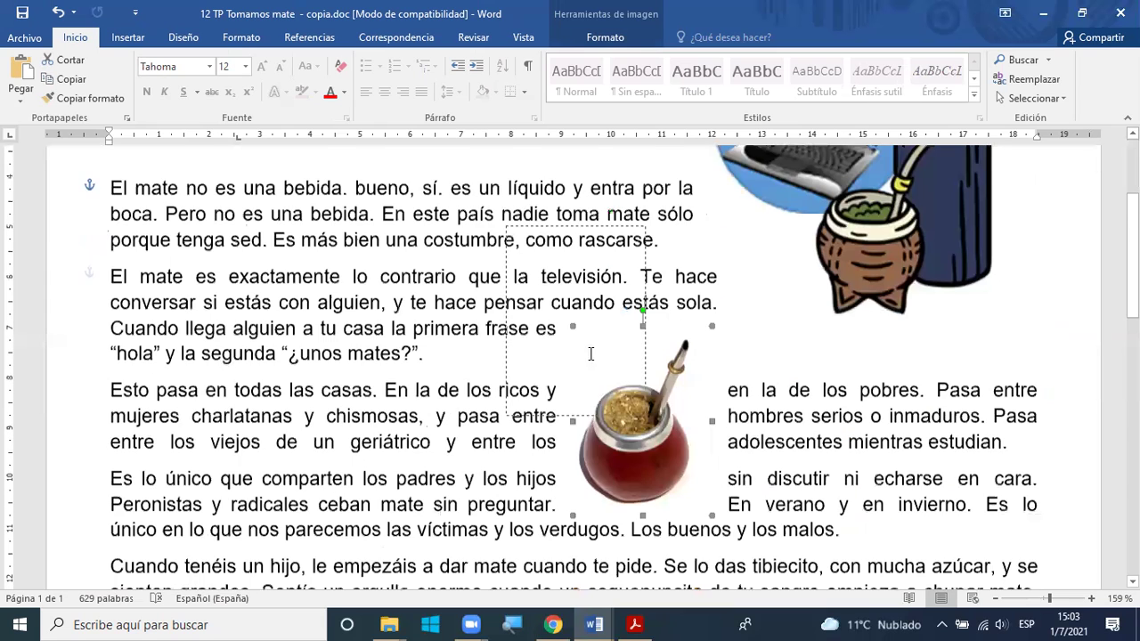
pyautogui.moveTo(588, 354); pyautogui.dragTo(477, 332)
pyautogui.moveTo(389, 332); pyautogui.dragTo(191, 408)
pyautogui.scroll(3, 213, 394)
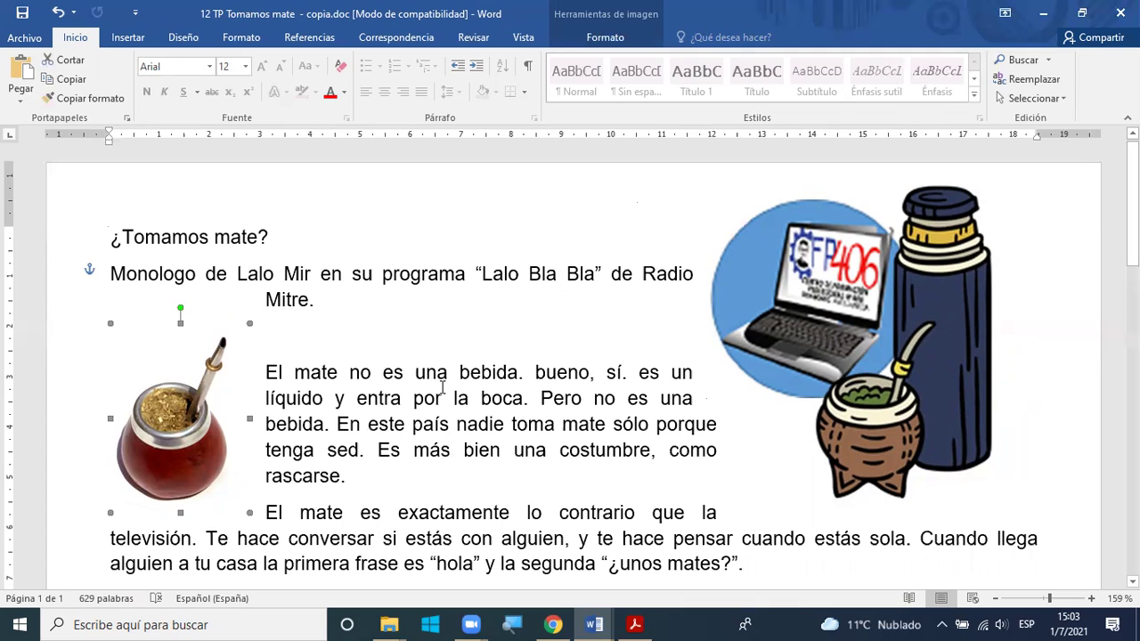
pyautogui.scroll(1, 232, 435)
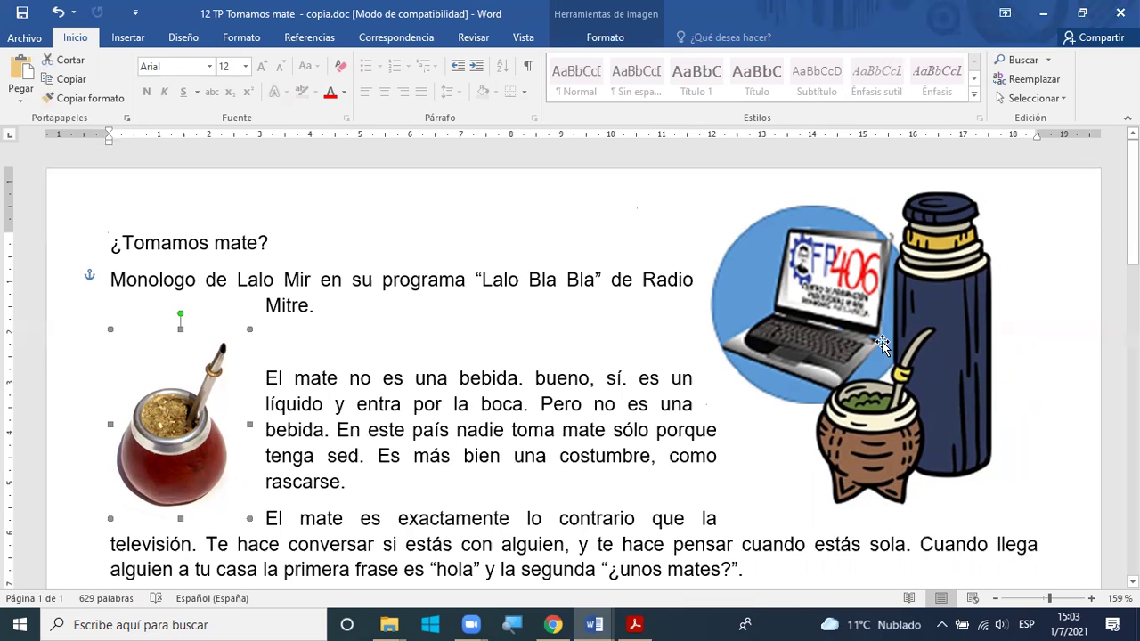
pyautogui.press('Tab')
pyautogui.click(188, 464)
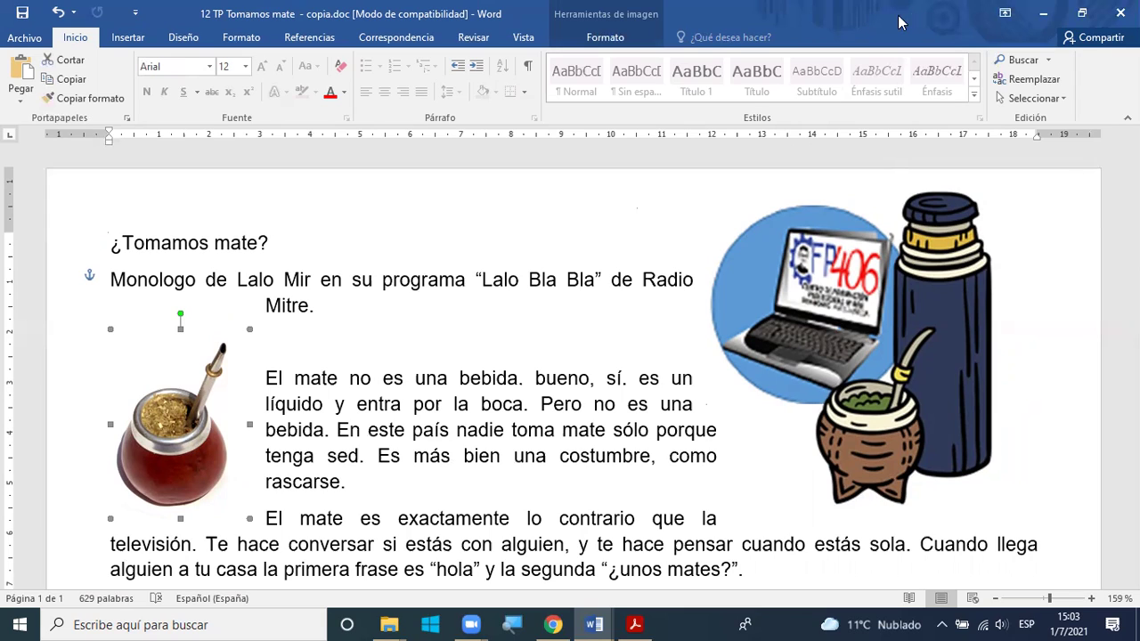
# Step: Restore the Word window to a smaller size and look over the position options for the thermos picture
pyautogui.click(454, 332)
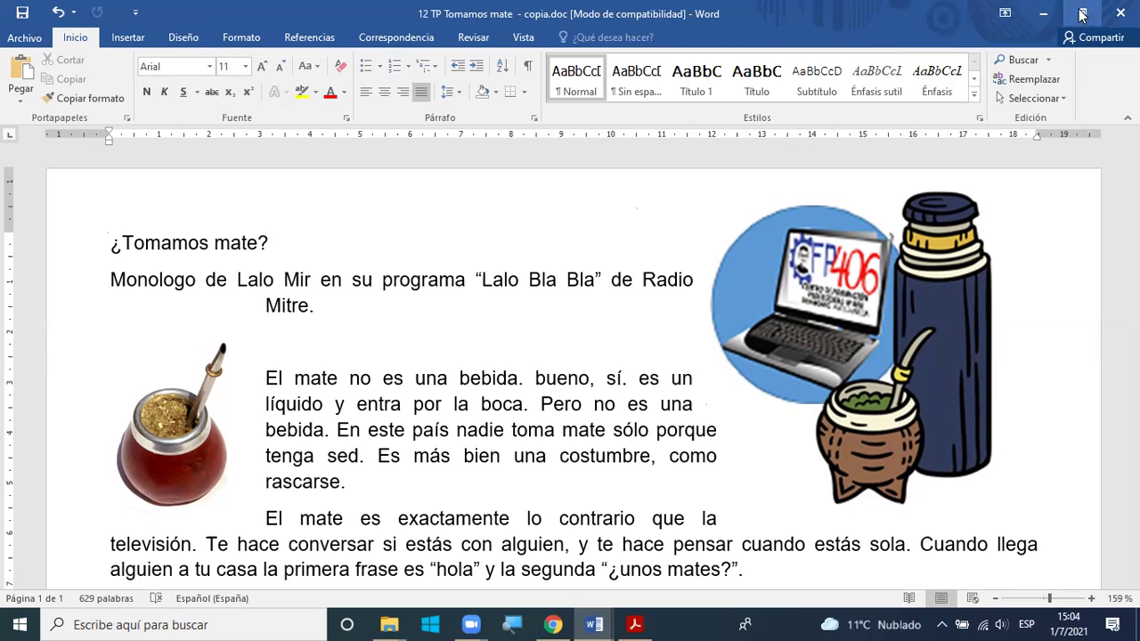
pyautogui.doubleClick(886, 17)
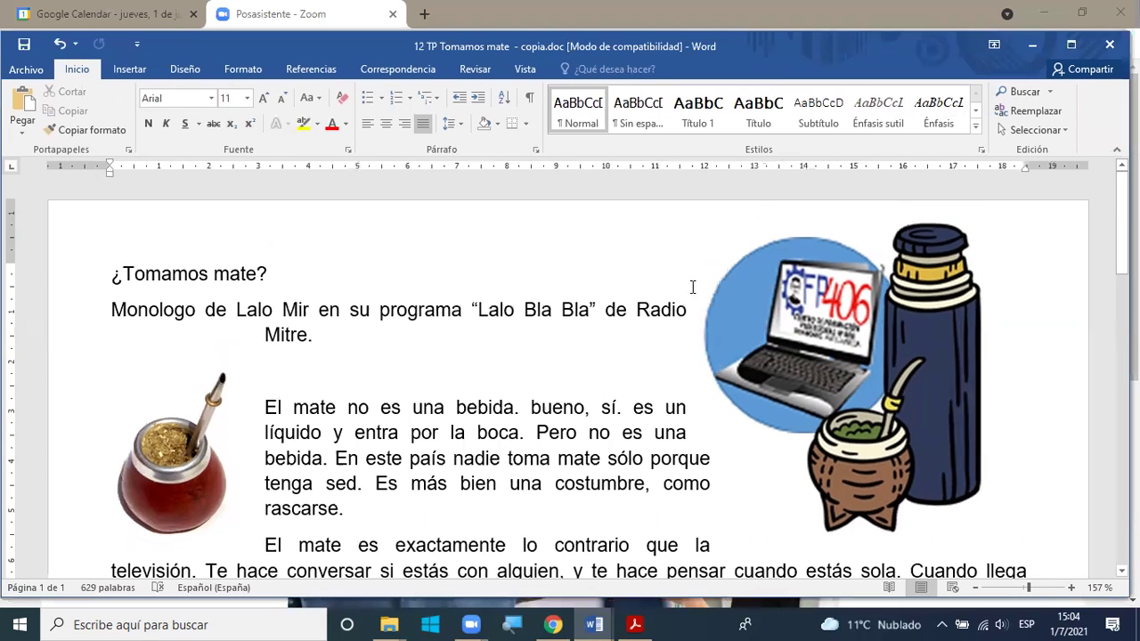
pyautogui.click(915, 397)
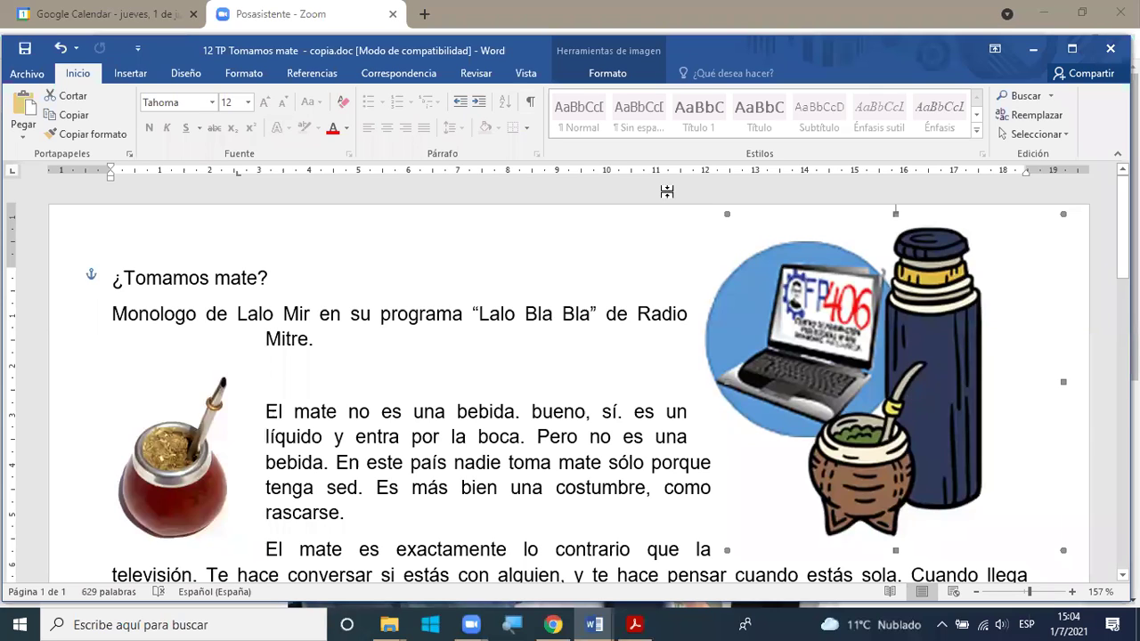
pyautogui.click(581, 76)
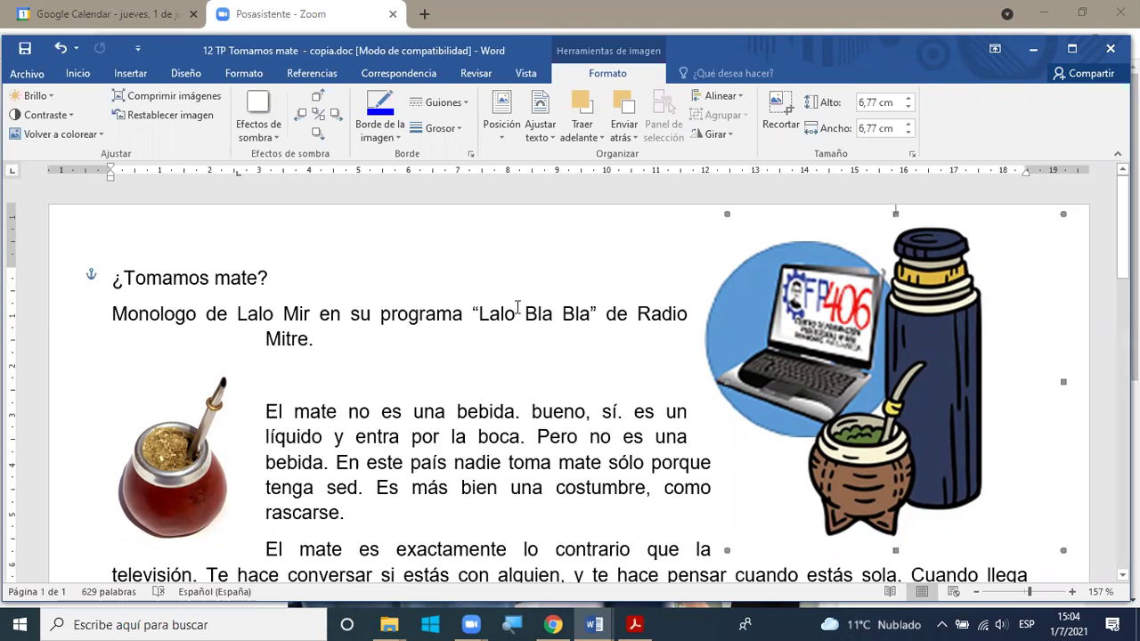
pyautogui.click(502, 134)
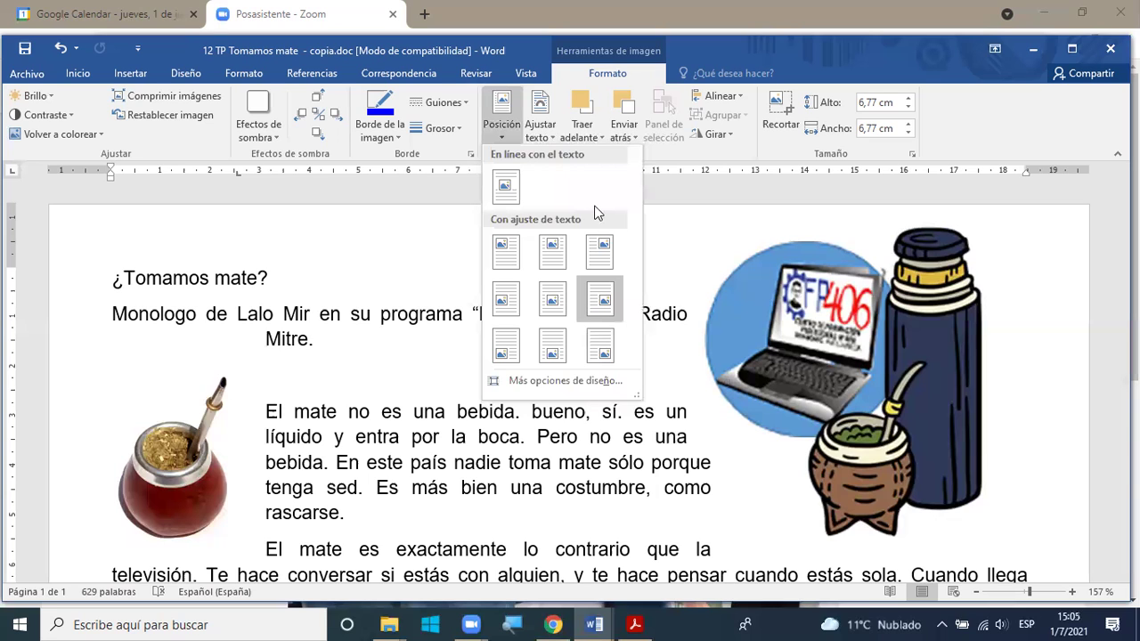
pyautogui.click(521, 114)
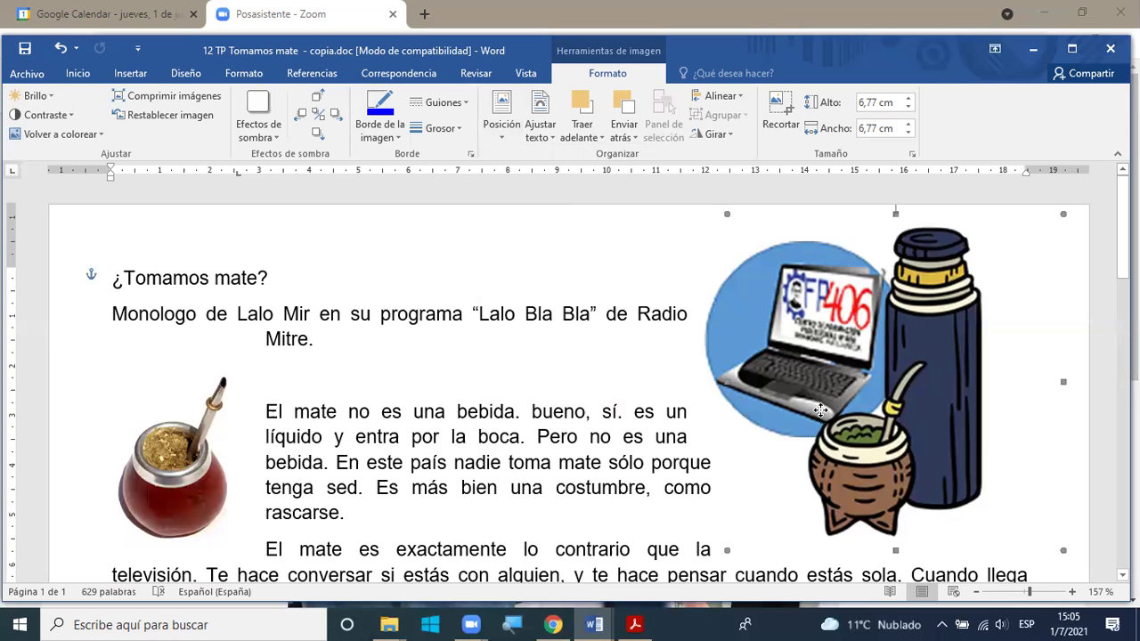
# Step: Nudge the thermos picture slightly right and upward beside the logo, and place the cursor at the end of the first "El mate" paragraph
pyautogui.moveTo(811, 402); pyautogui.dragTo(819, 410)
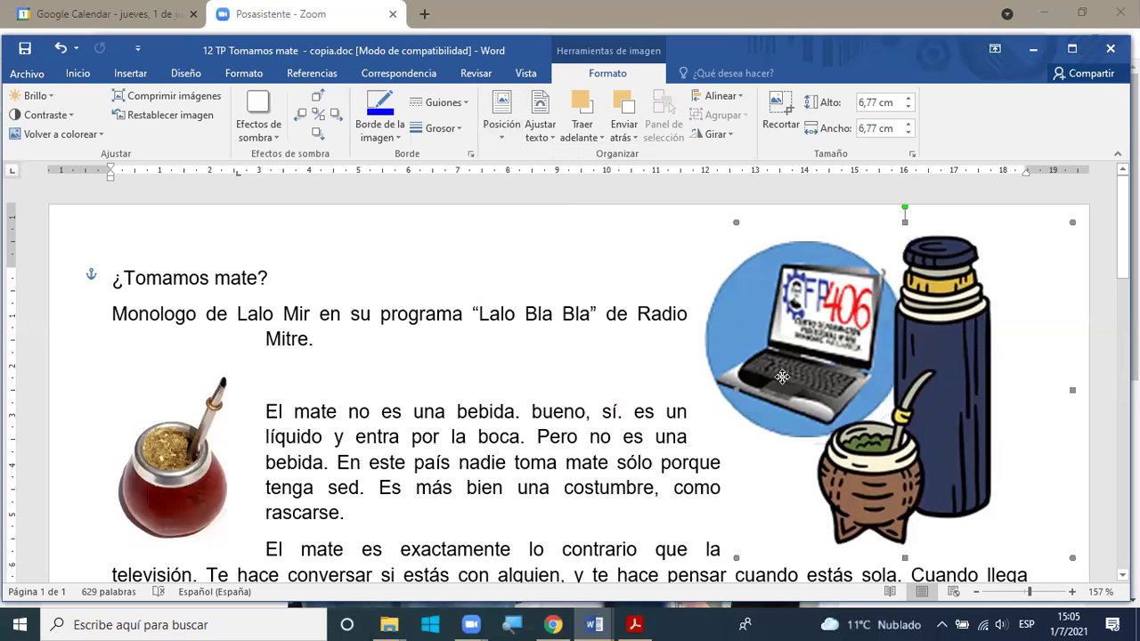
pyautogui.moveTo(758, 362); pyautogui.dragTo(719, 321)
pyautogui.click(719, 321)
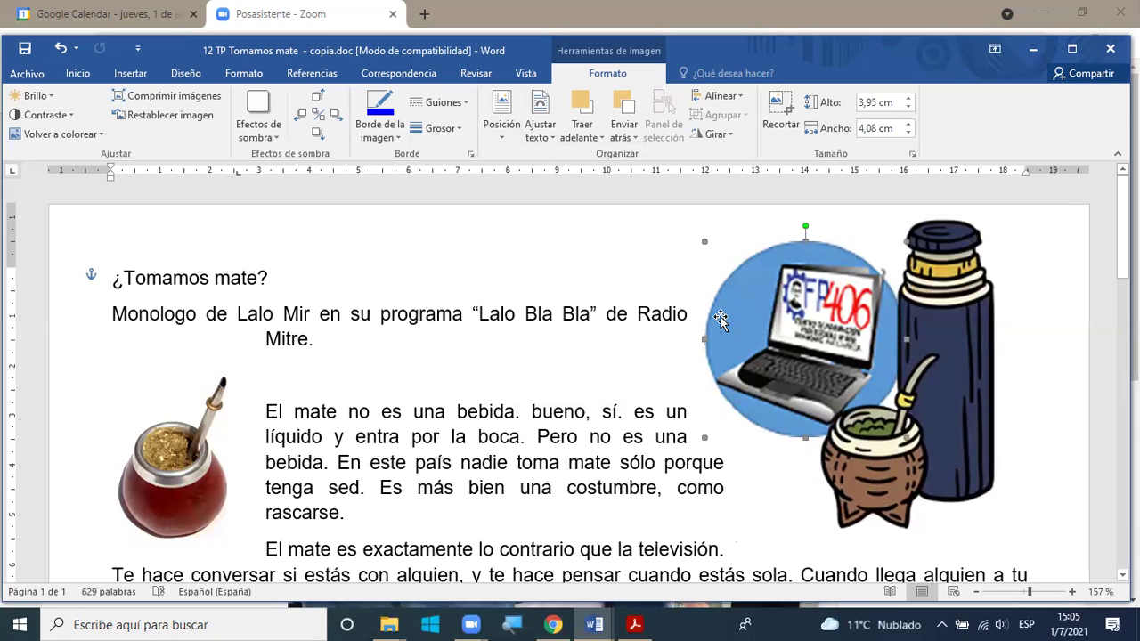
pyautogui.click(468, 521)
pyautogui.scroll(-1, 477, 538)
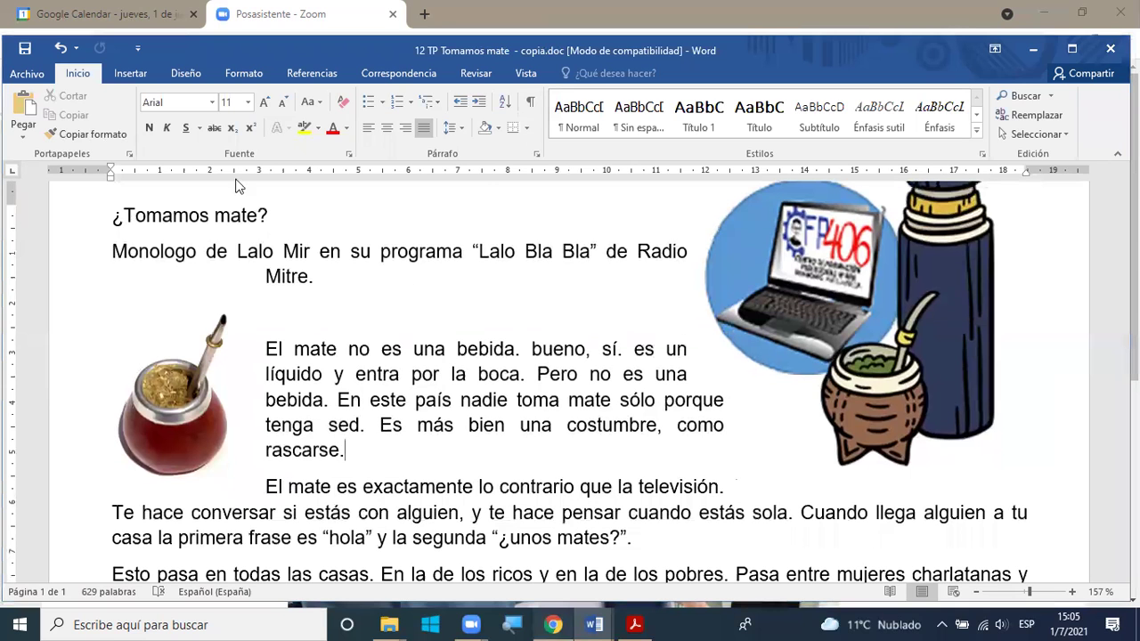
# Step: Switch to Chrome and go back from the calendar to Google, opening its image search page
pyautogui.click(552, 623)
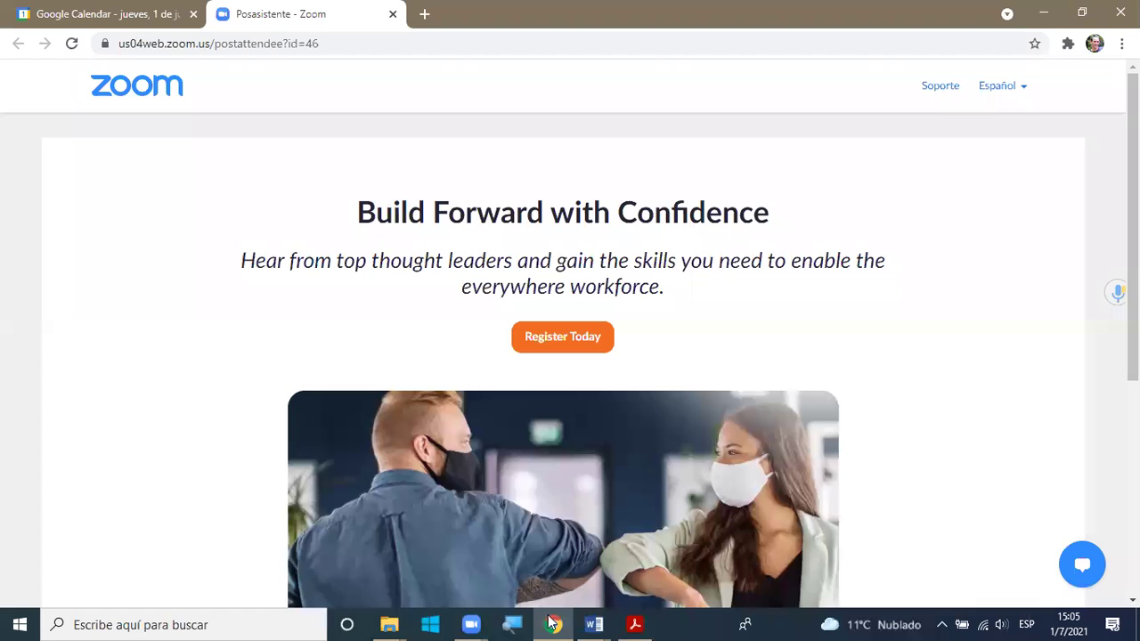
pyautogui.moveTo(552, 624)
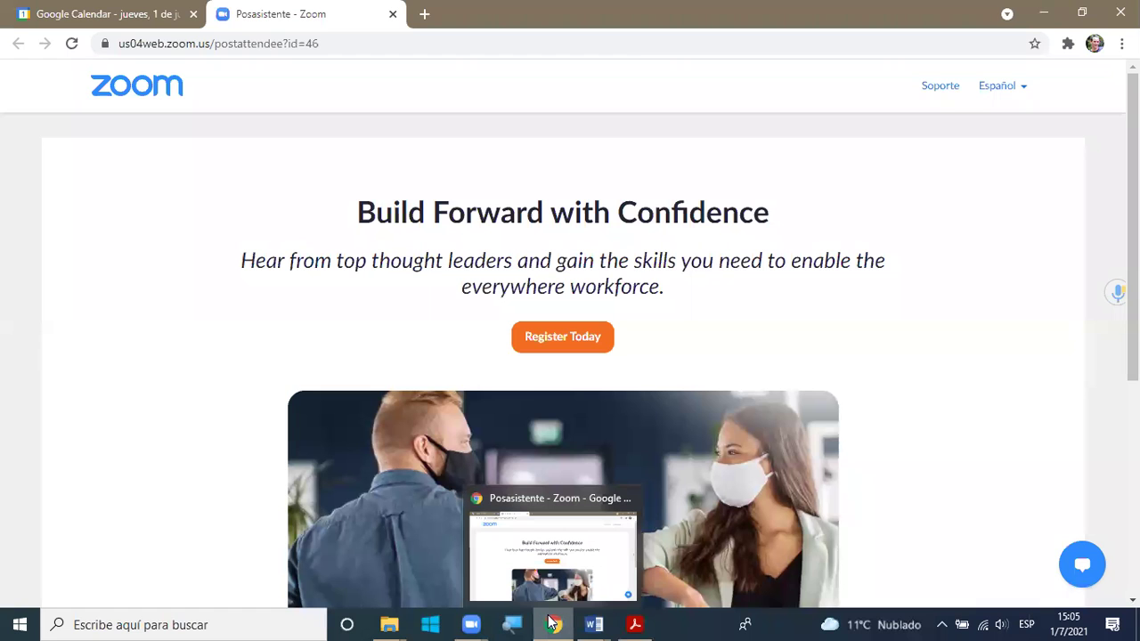
pyautogui.click(552, 623)
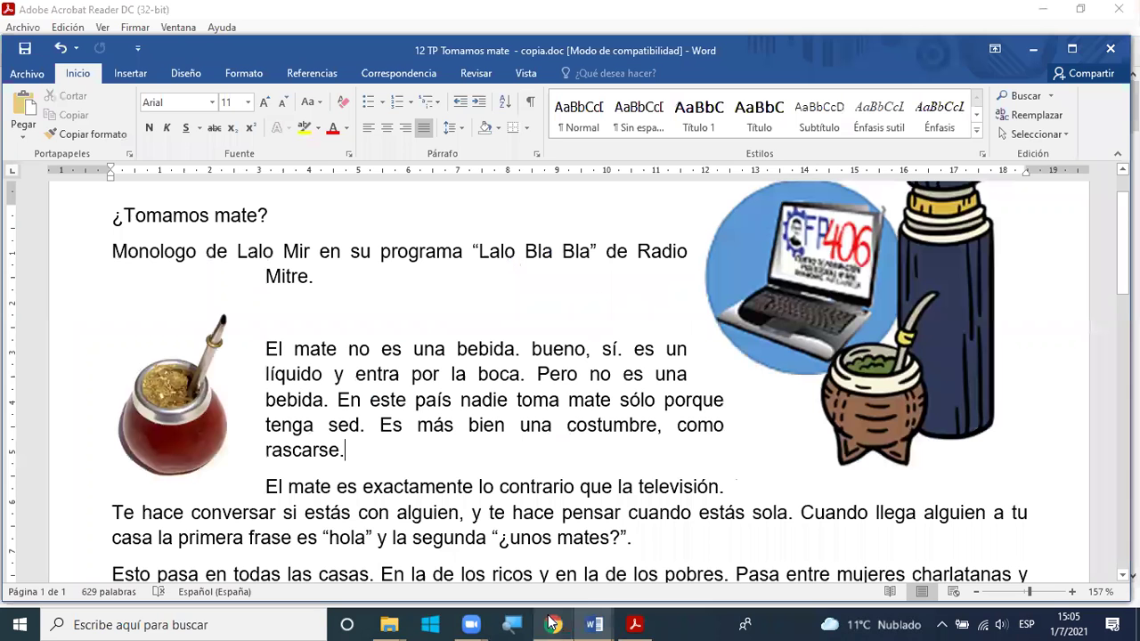
pyautogui.click(552, 624)
pyautogui.click(84, 11)
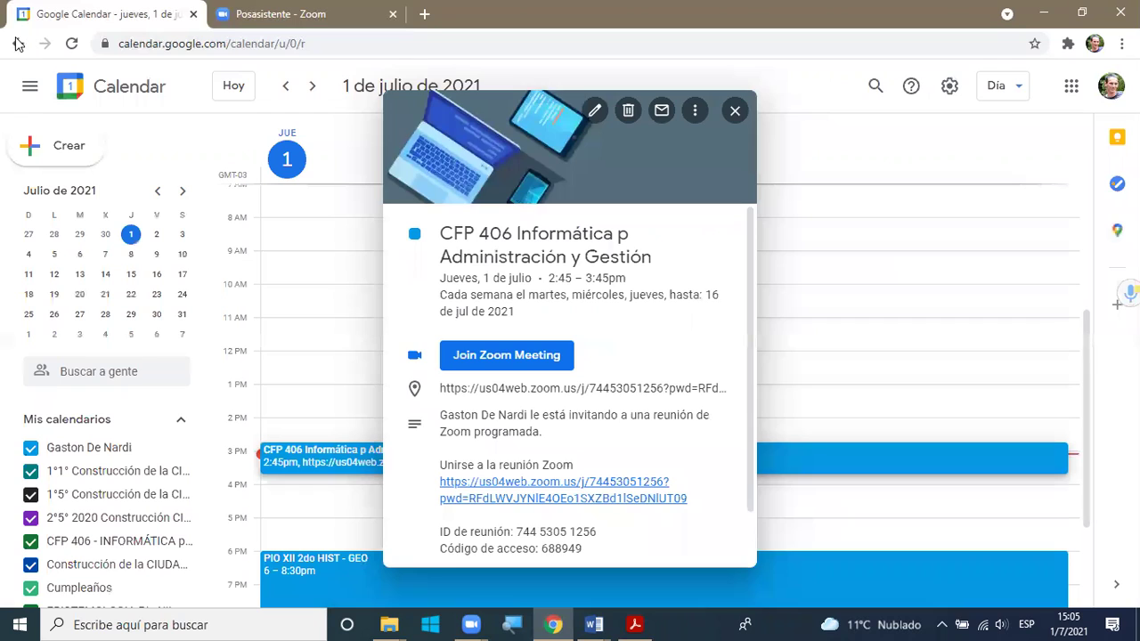
pyautogui.click(18, 45)
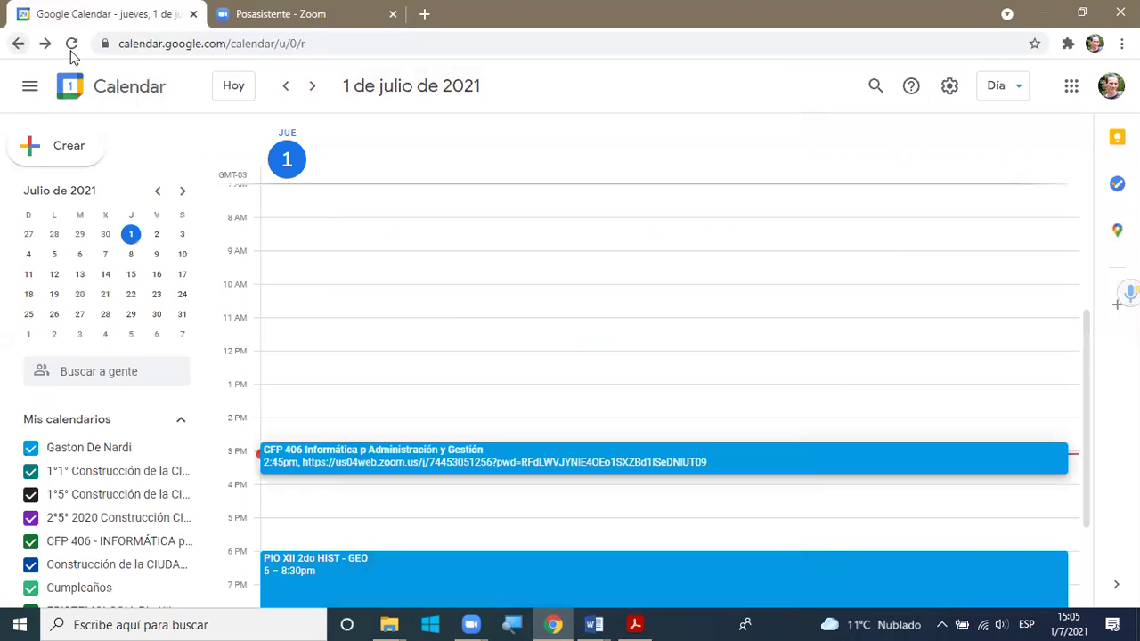
pyautogui.click(18, 45)
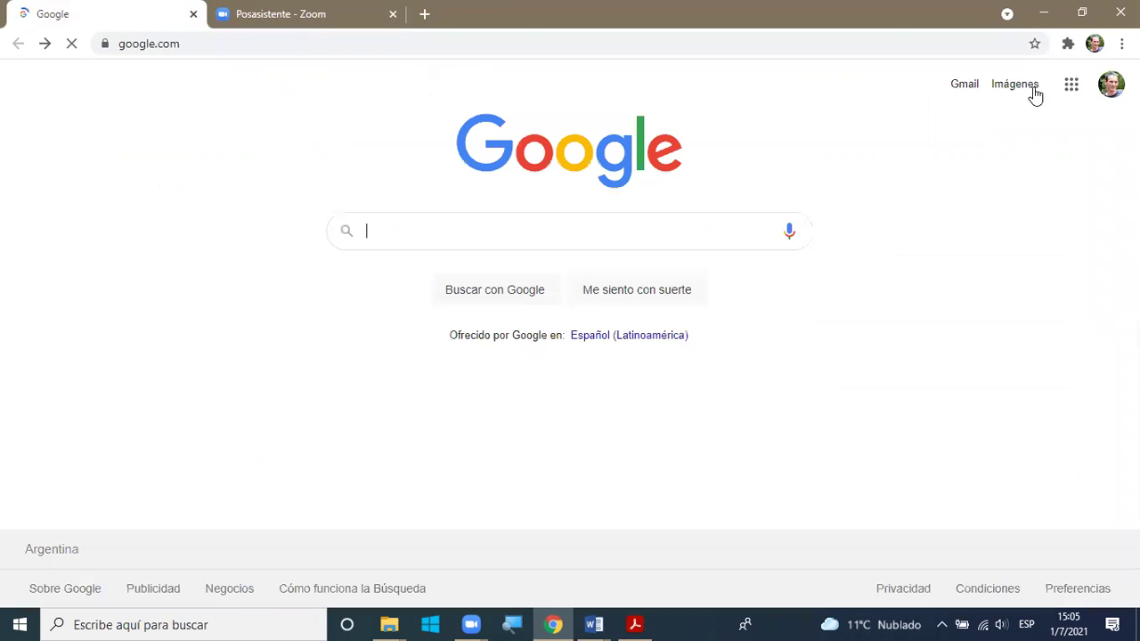
pyautogui.click(1016, 84)
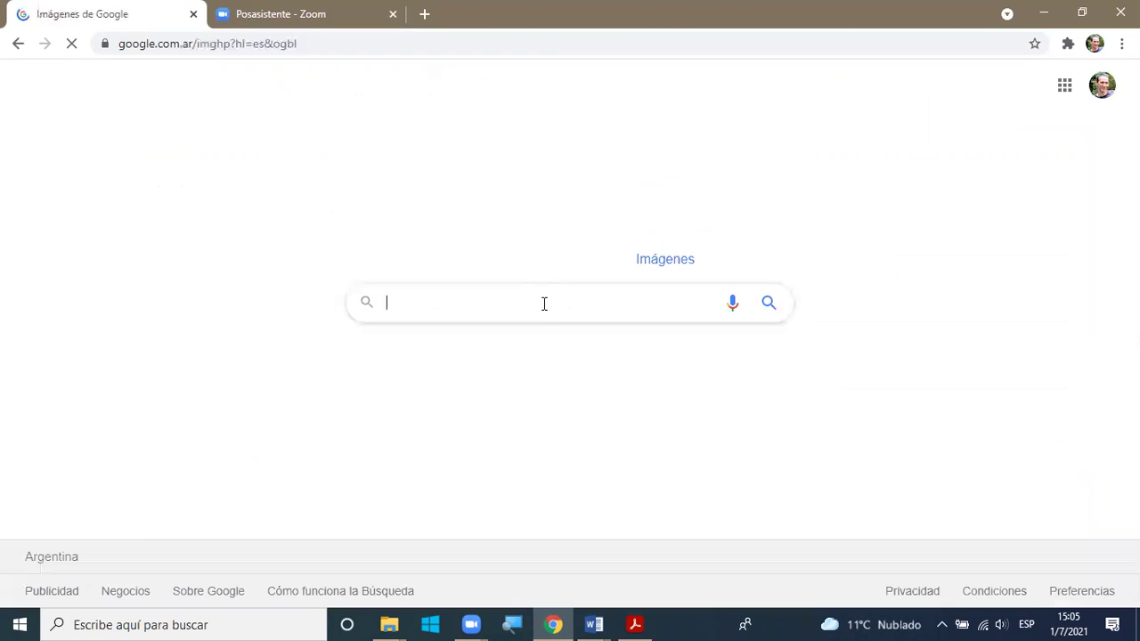
# Step: Search Google Images for "mate manos"
pyautogui.write('mate')
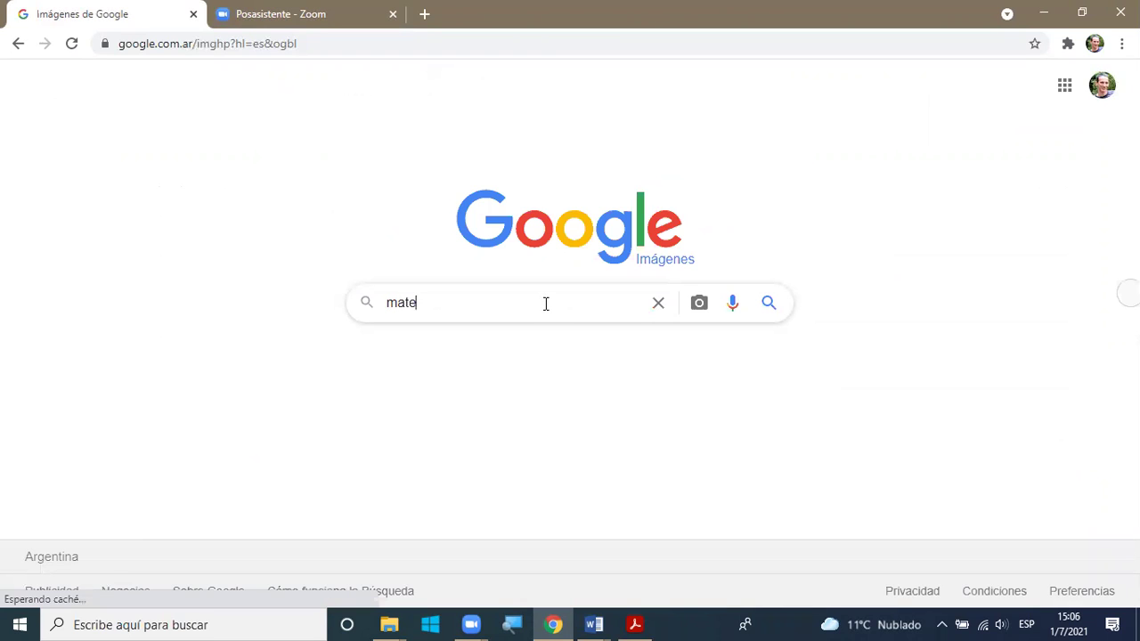
pyautogui.write(' manos')
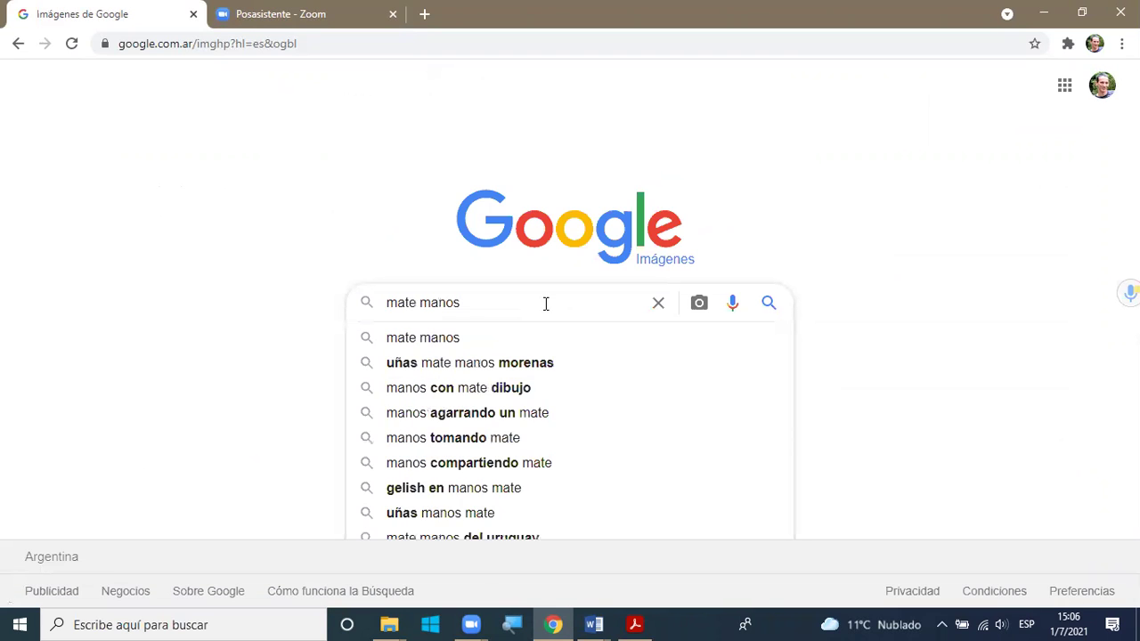
pyautogui.press('Return')
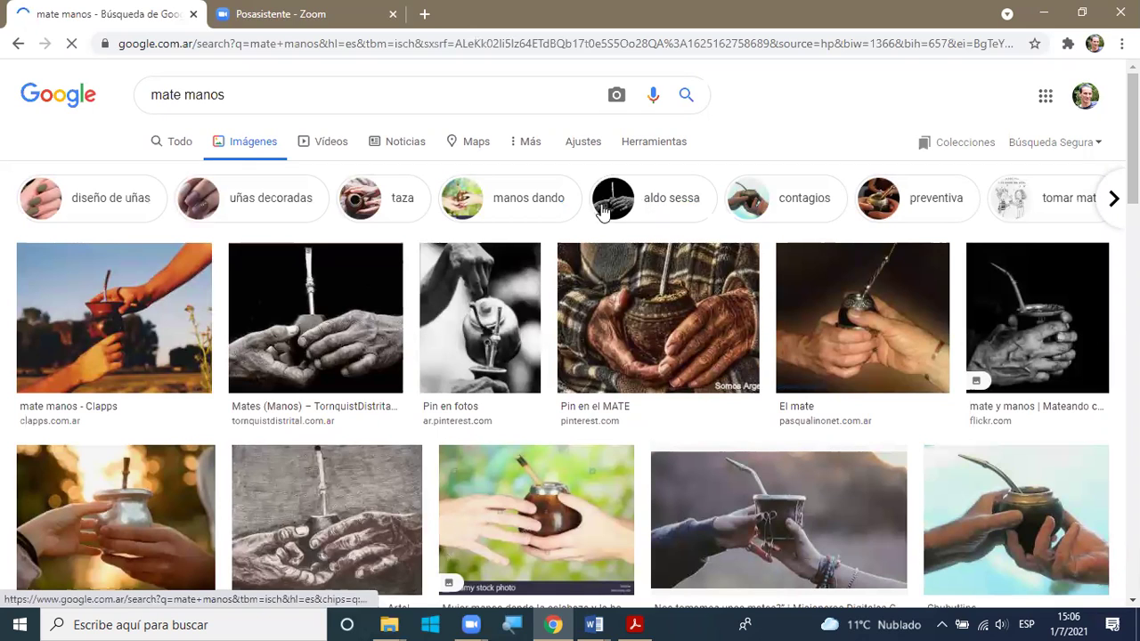
# Step: Preview the black-and-white "Mates (Manos)" result from TornquistDistrital.com.ar and copy its image
pyautogui.click(338, 321)
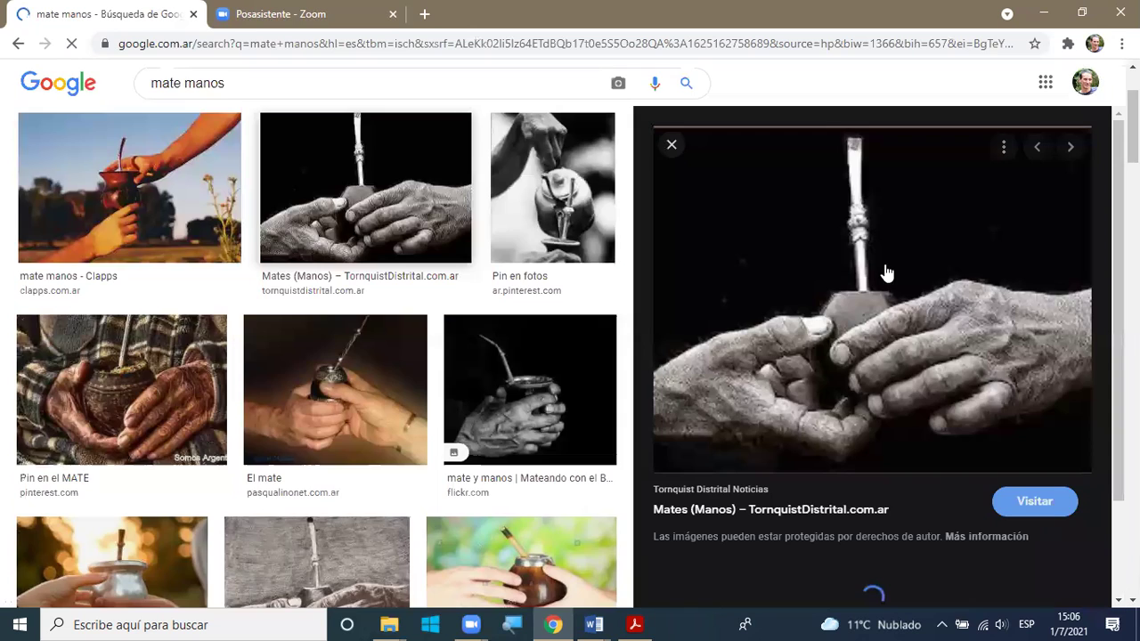
pyautogui.click(858, 361)
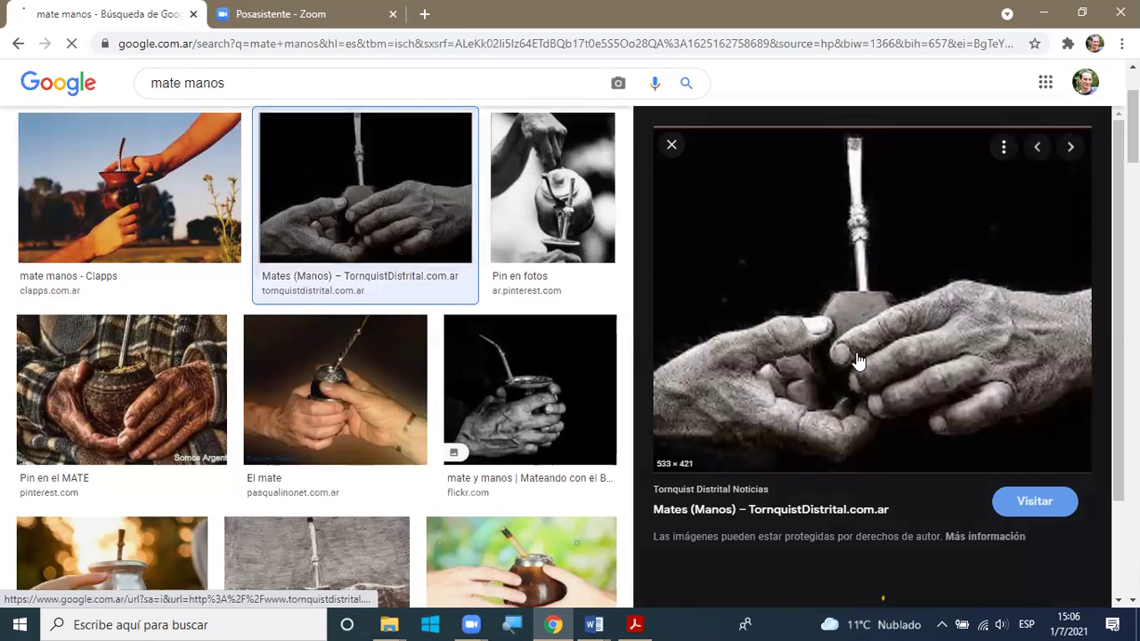
pyautogui.rightClick(763, 251)
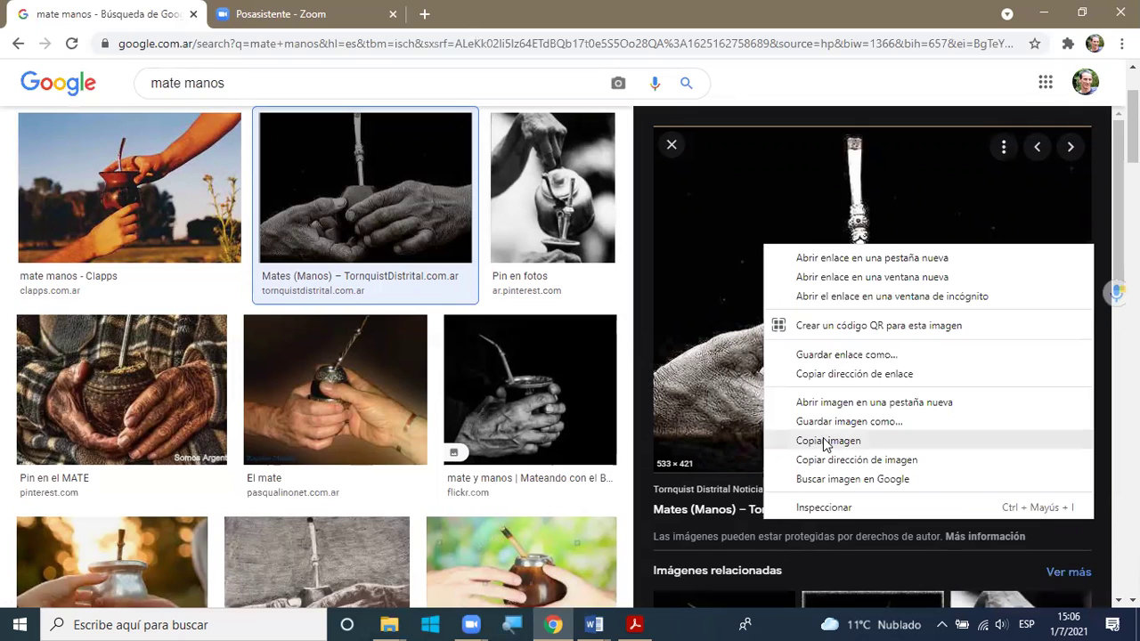
pyautogui.click(826, 441)
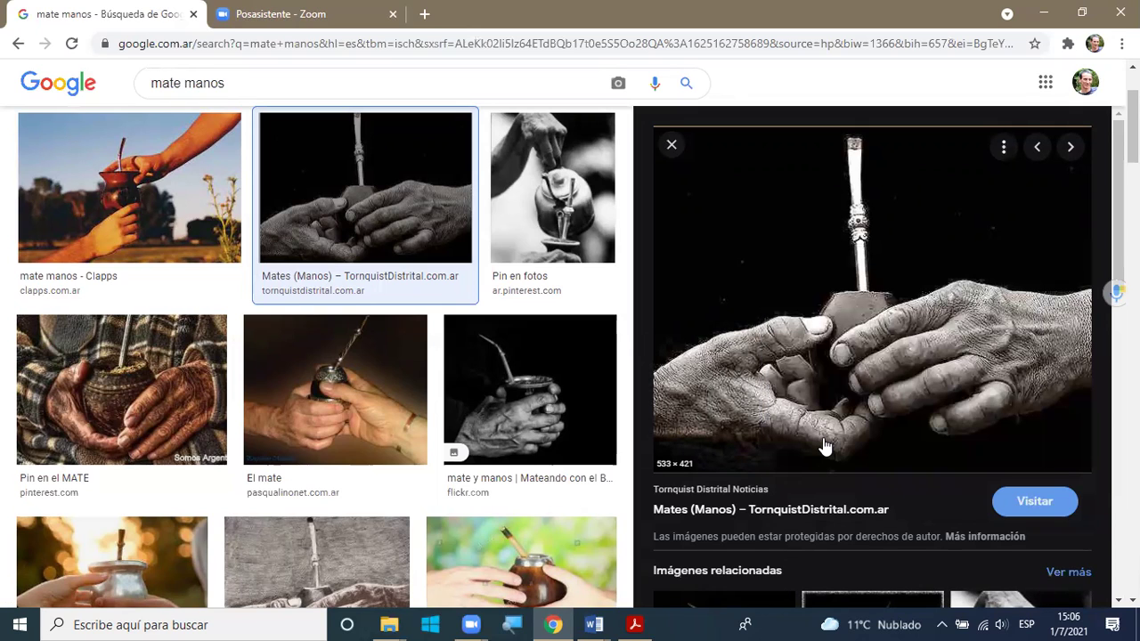
# Step: Switch back to the "12 TP Tomamos mate - copia" document in Word and paste the image before "Esto pasa en todas las casas"
pyautogui.click(594, 623)
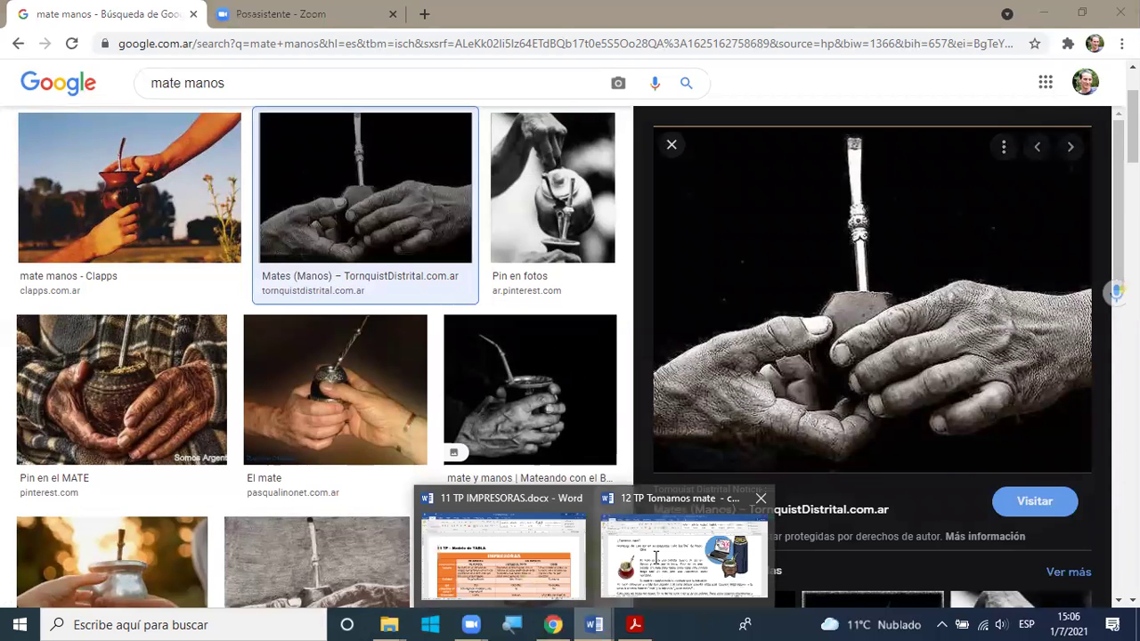
pyautogui.click(665, 570)
pyautogui.scroll(-1, 97, 519)
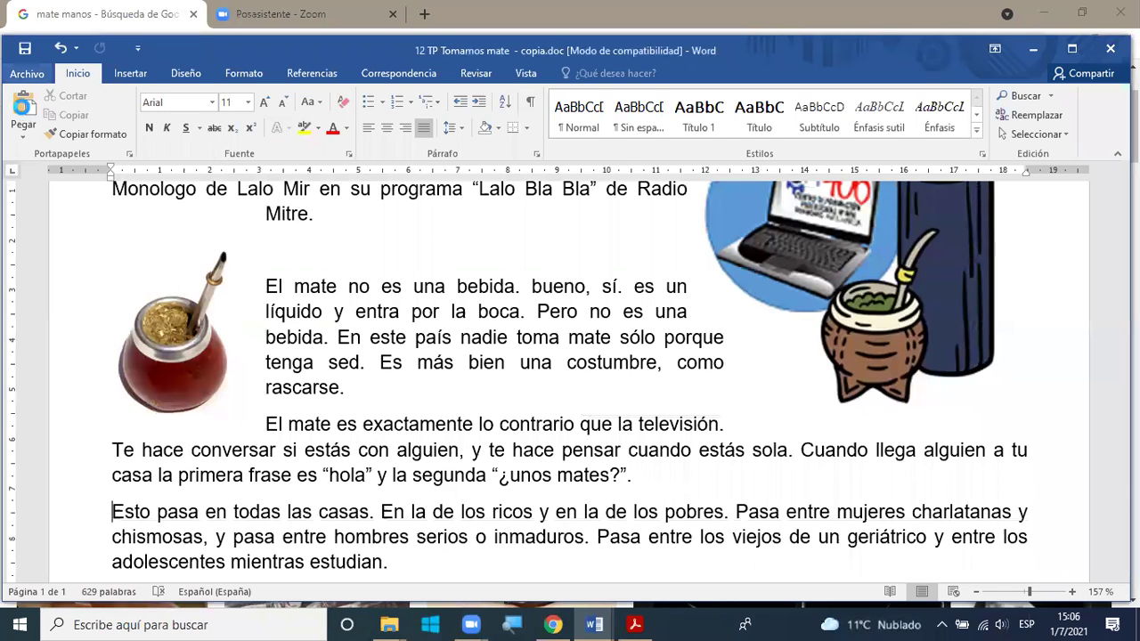
pyautogui.click(23, 107)
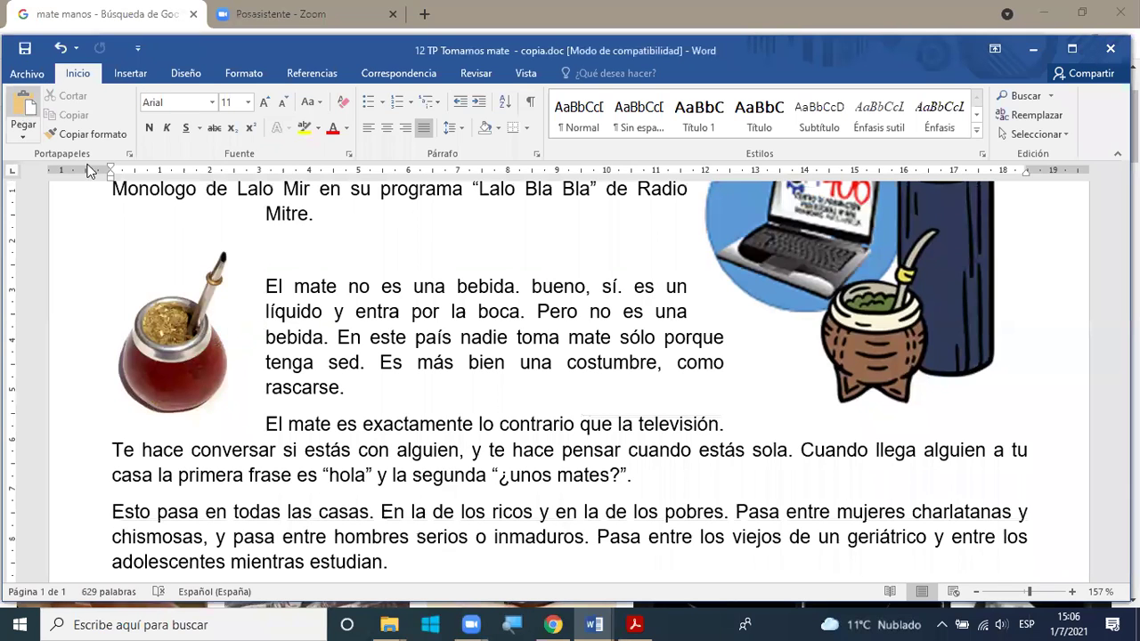
# Step: Show the whole page and enlarge the pasted hands picture proportionally from the left margin to the page's right edge
pyautogui.click(526, 76)
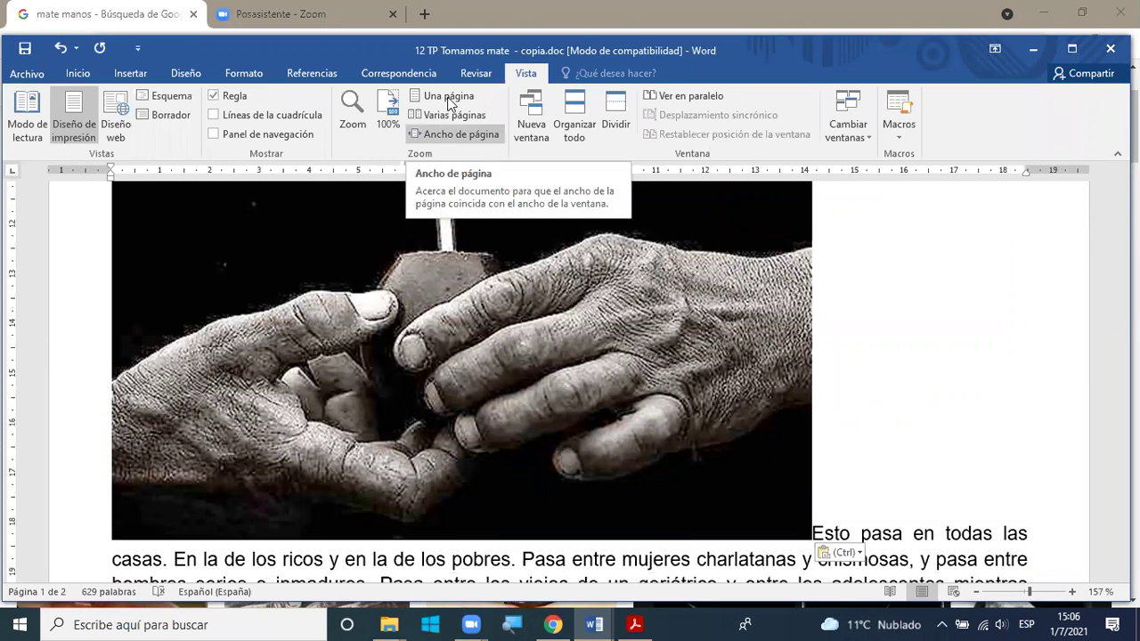
pyautogui.click(450, 104)
pyautogui.scroll(1, 695, 396)
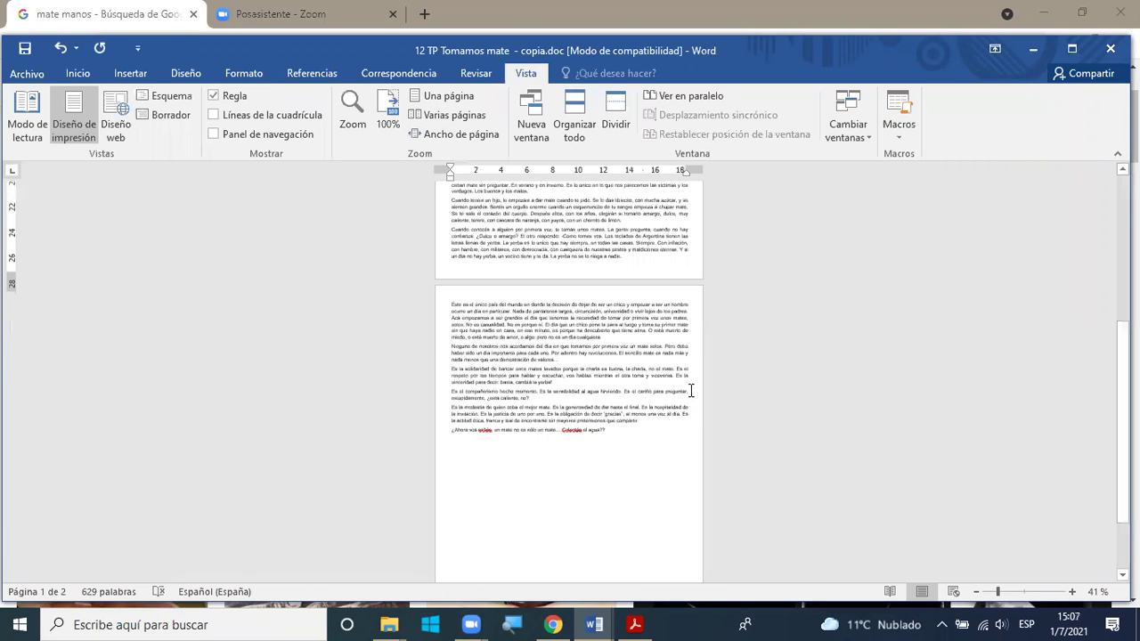
pyautogui.scroll(1, 656, 359)
pyautogui.scroll(2, 657, 359)
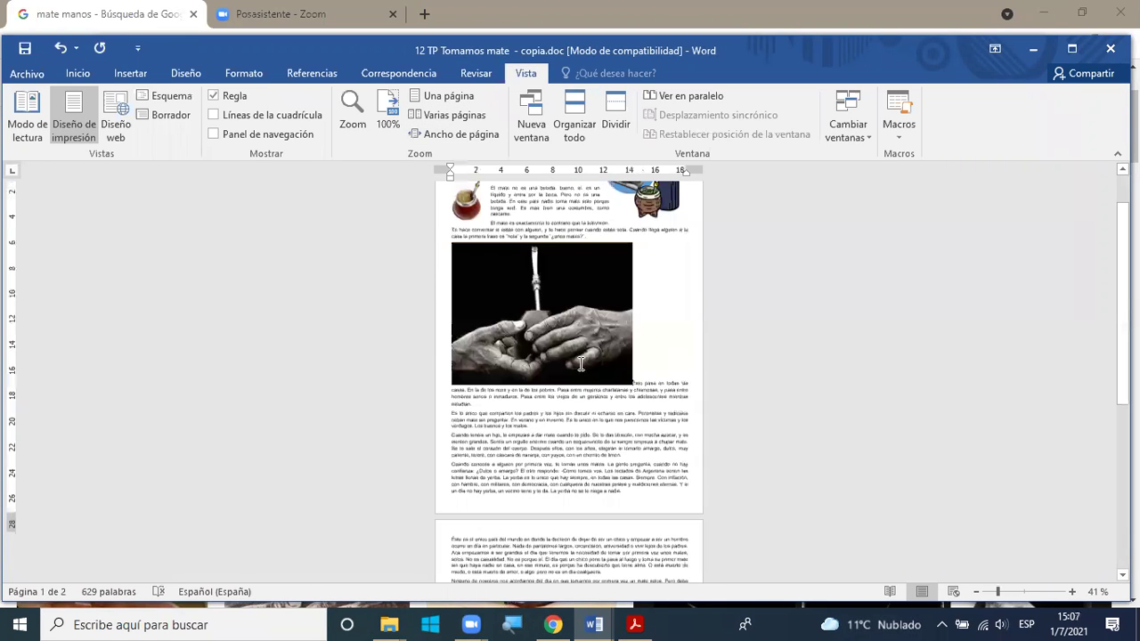
pyautogui.scroll(1, 641, 433)
pyautogui.click(626, 409)
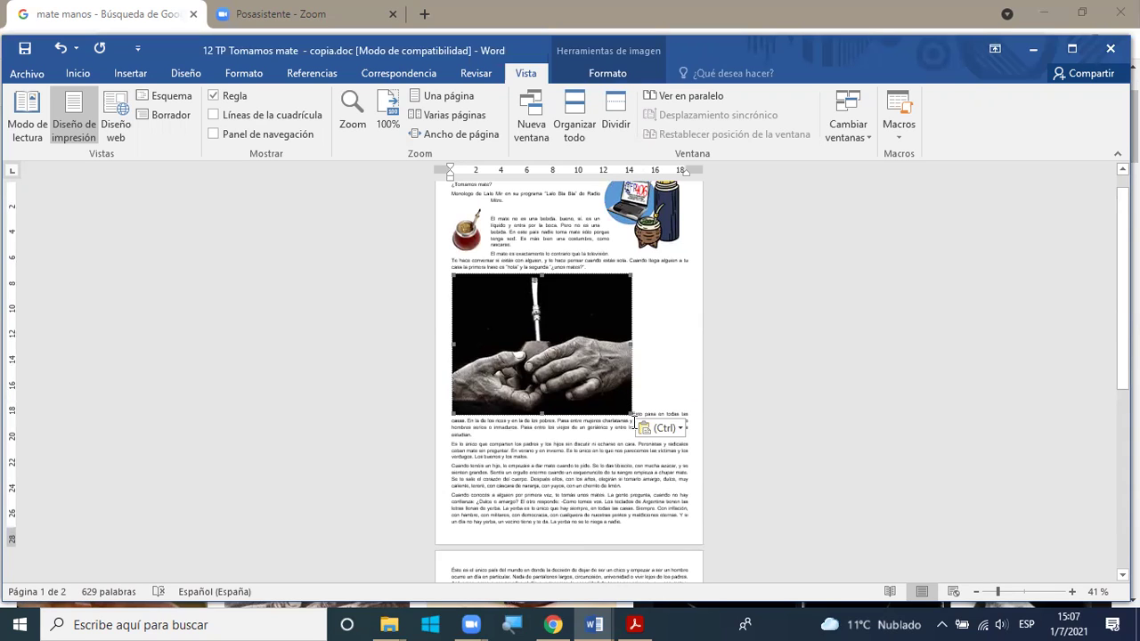
pyautogui.moveTo(674, 448); pyautogui.dragTo(692, 463)
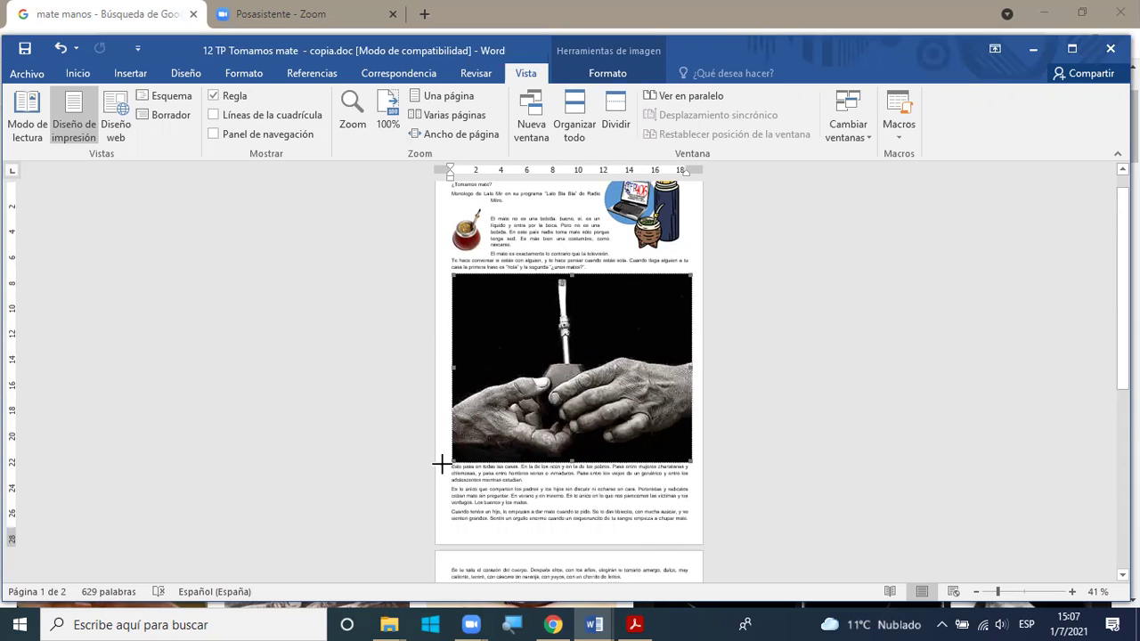
pyautogui.moveTo(442, 466); pyautogui.dragTo(450, 467)
pyautogui.moveTo(639, 430); pyautogui.dragTo(637, 423)
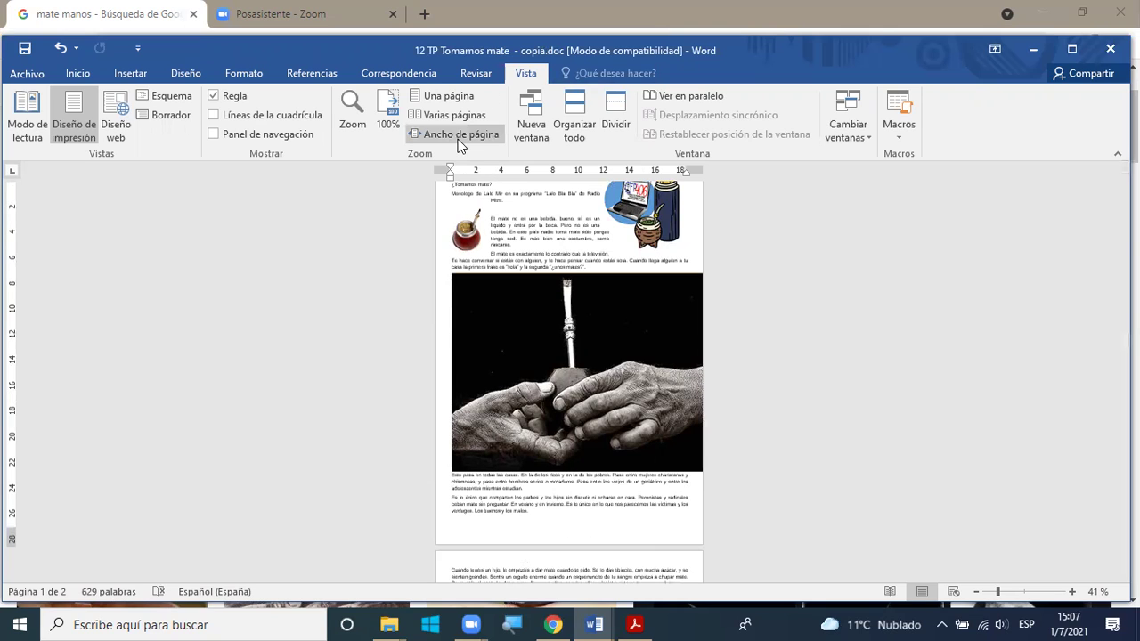
# Step: Place the hands picture behind the text using the "Detrás del texto" wrapping option
pyautogui.click(506, 327)
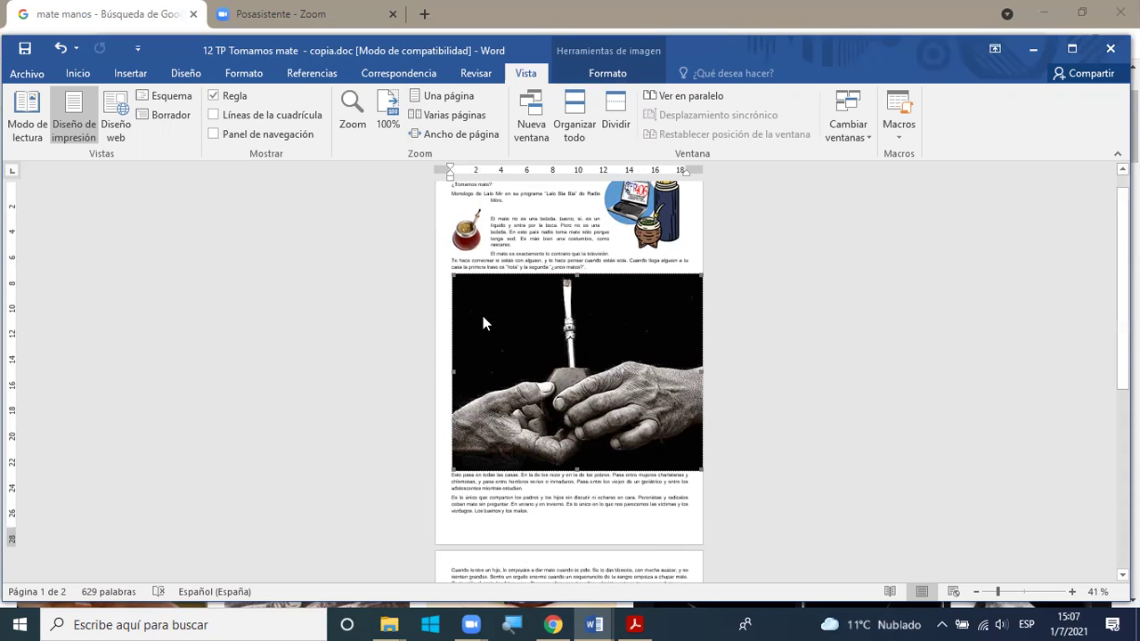
pyautogui.click(432, 481)
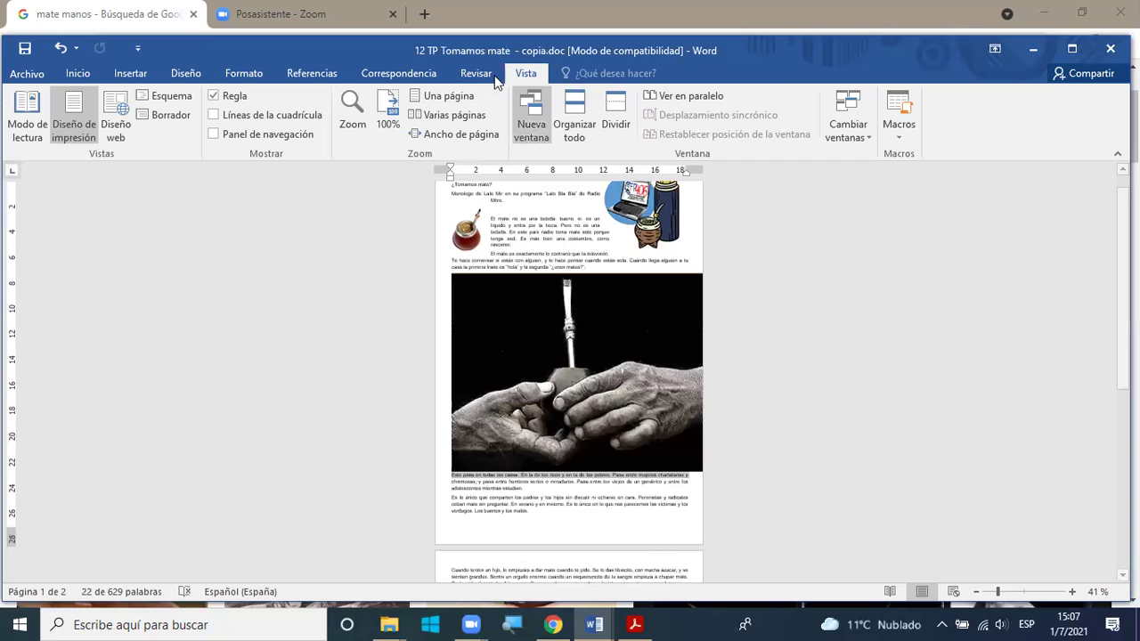
pyautogui.click(588, 372)
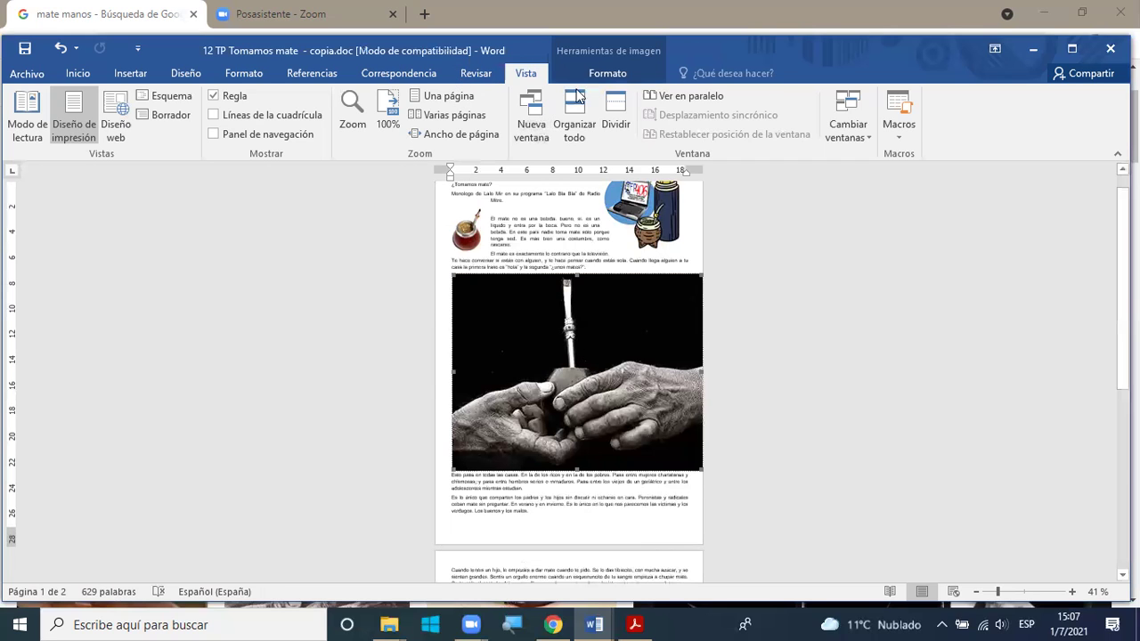
pyautogui.click(601, 78)
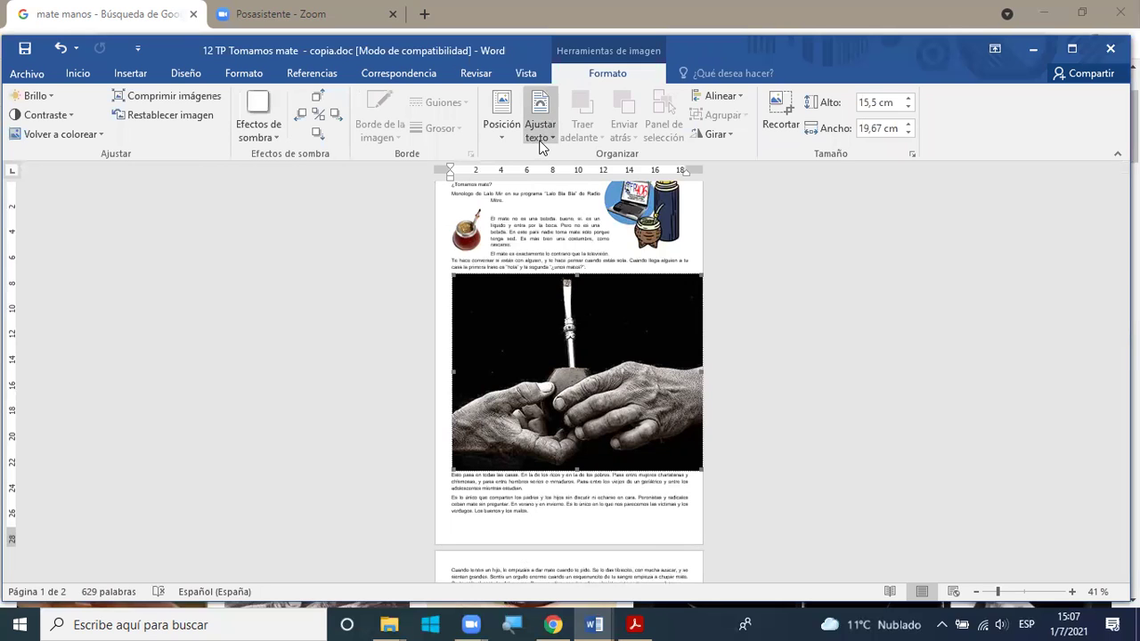
pyautogui.click(541, 143)
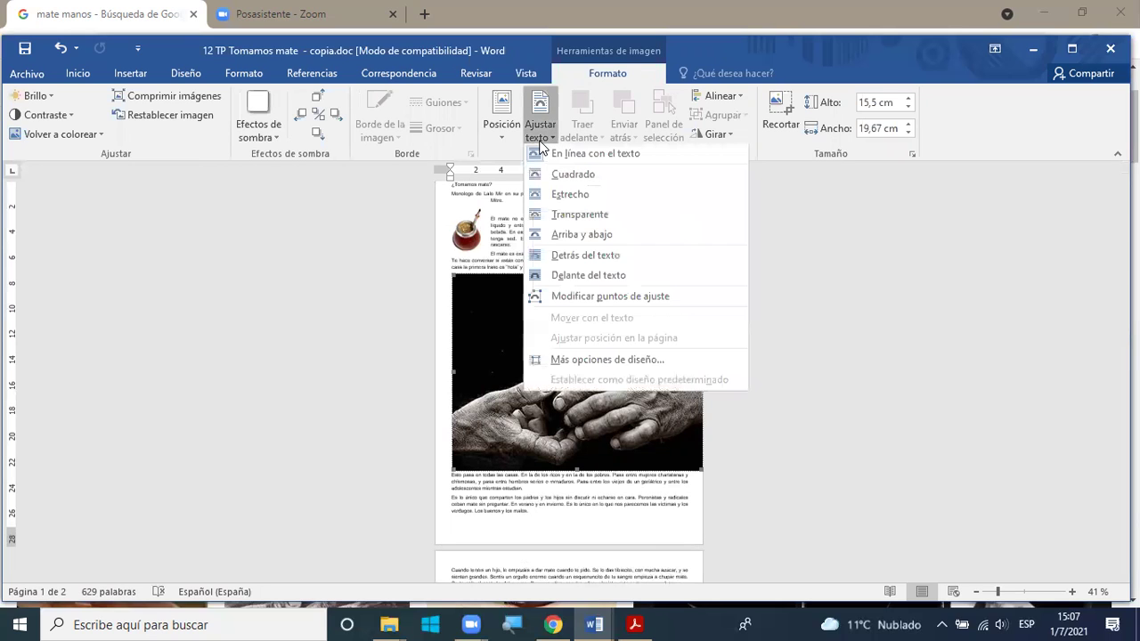
pyautogui.click(571, 256)
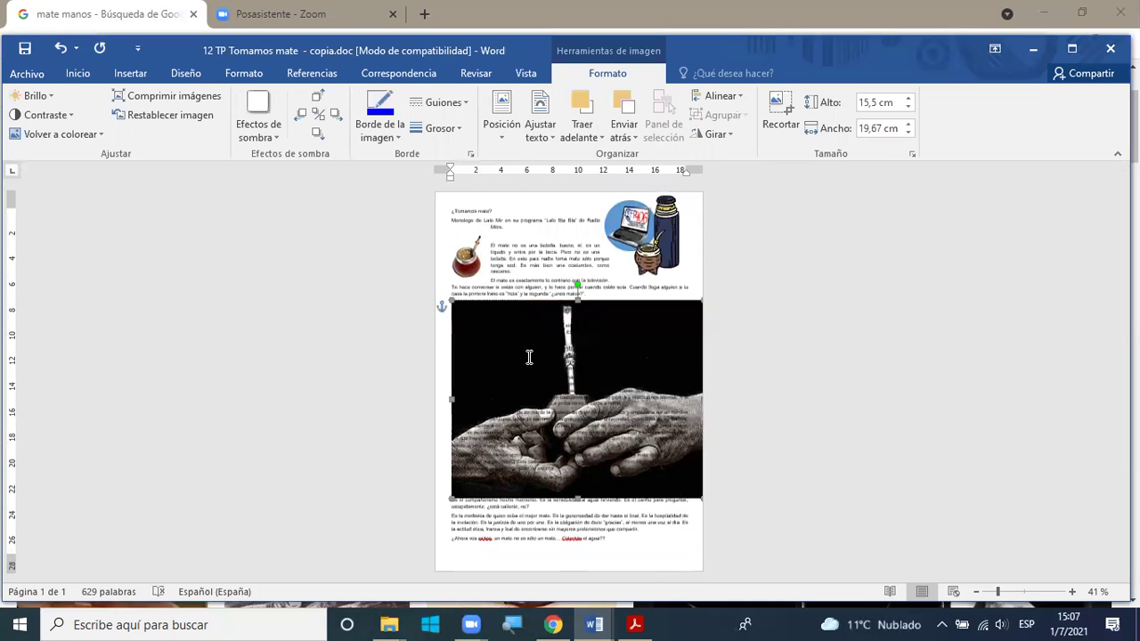
# Step: Enlarge the hands picture proportionally to the page's left edge, making it about 20.9 cm wide and 16.48 cm high
pyautogui.click(525, 73)
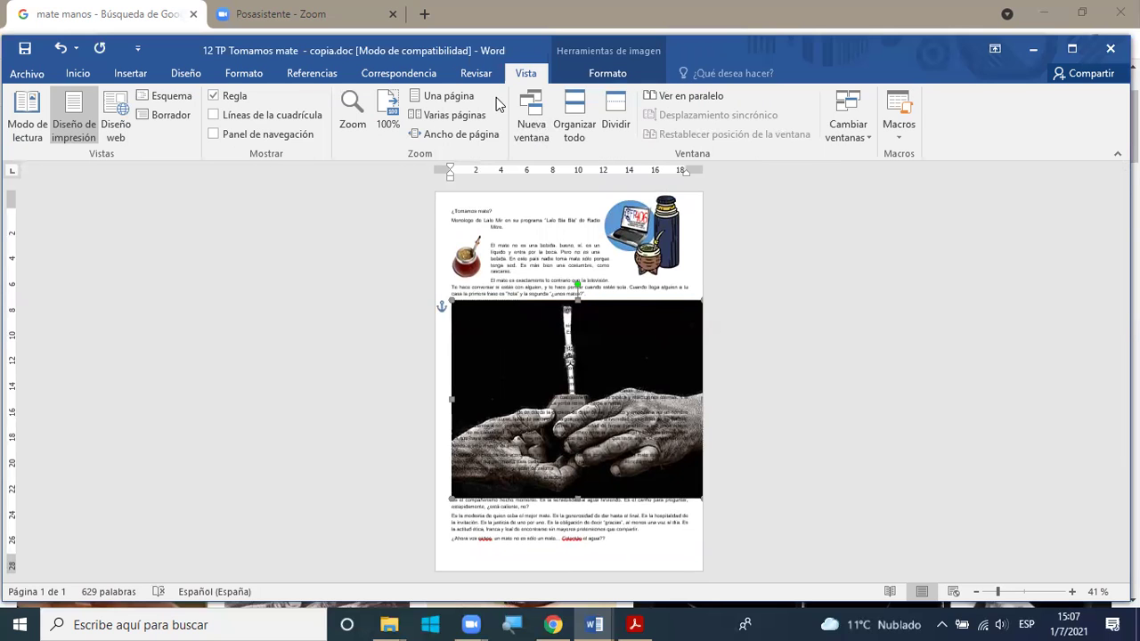
pyautogui.click(471, 138)
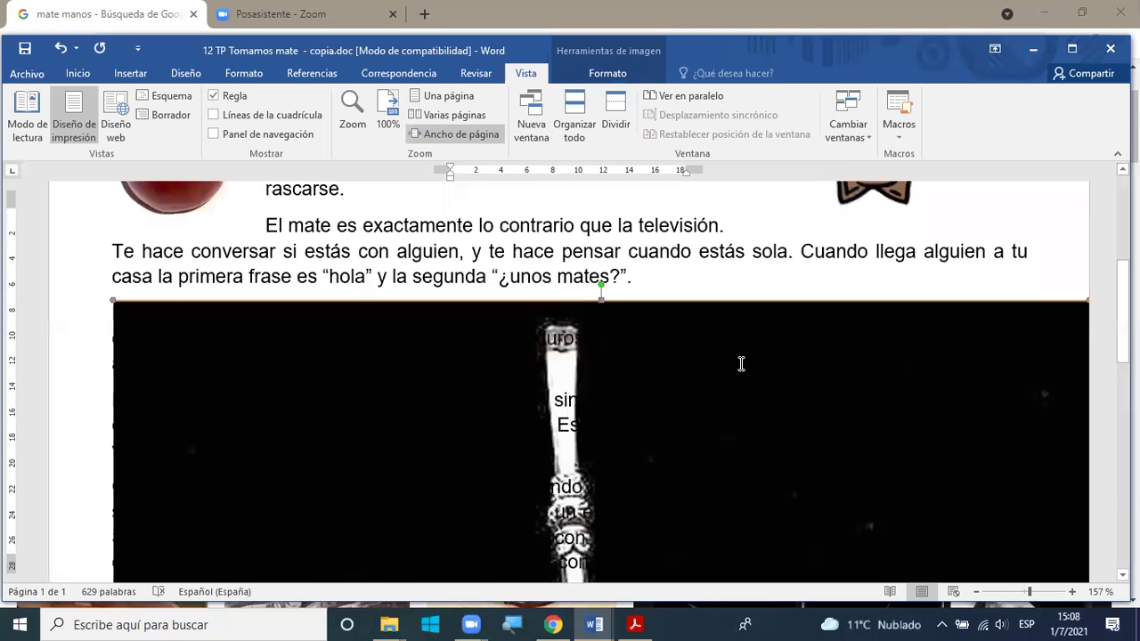
pyautogui.scroll(-1, 1044, 463)
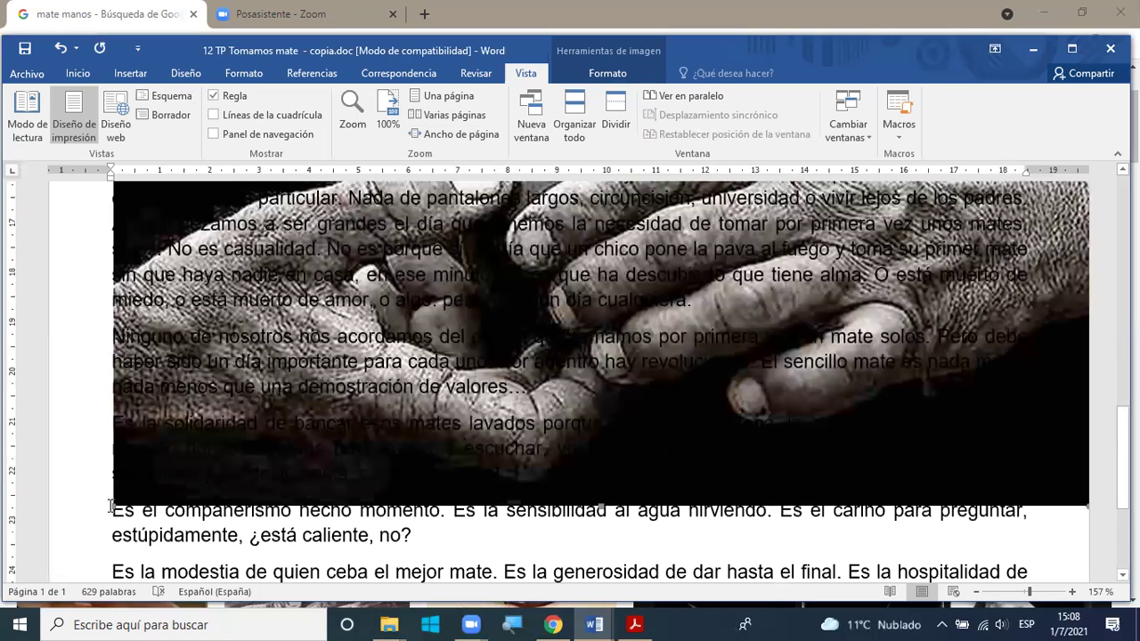
pyautogui.moveTo(109, 506); pyautogui.dragTo(53, 530)
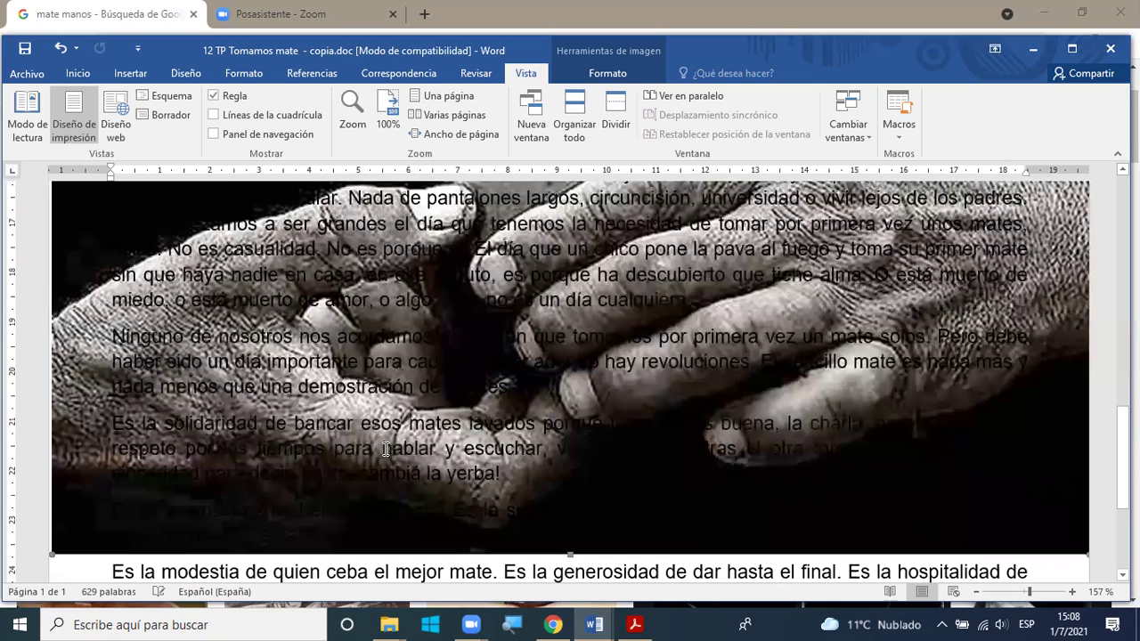
pyautogui.scroll(3, 396, 417)
pyautogui.scroll(5, 396, 417)
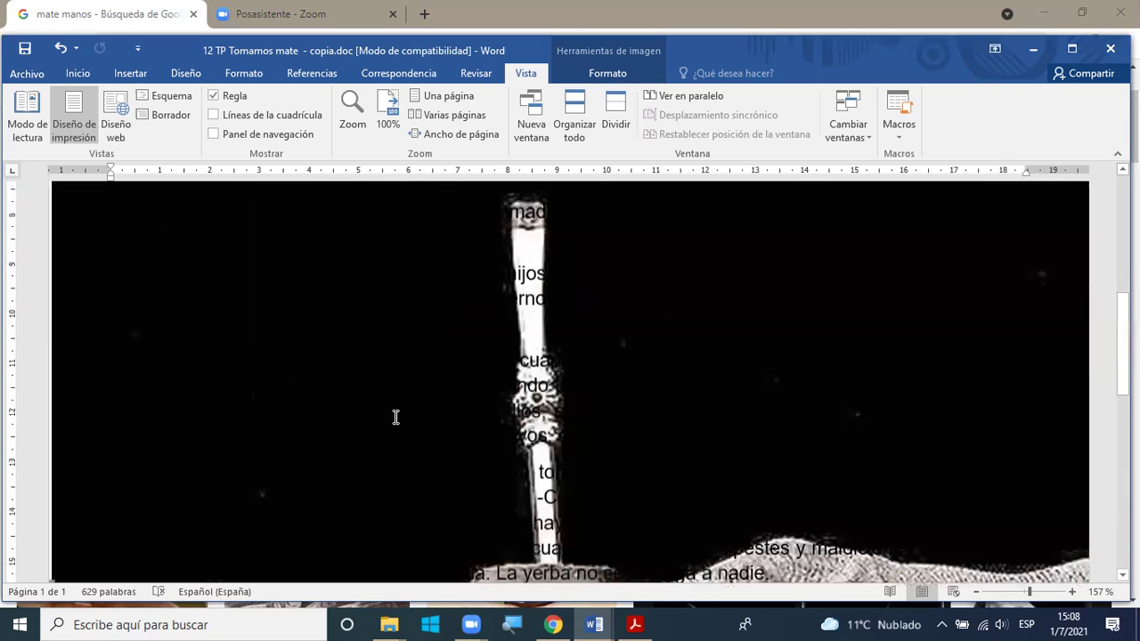
pyautogui.scroll(-1, 397, 416)
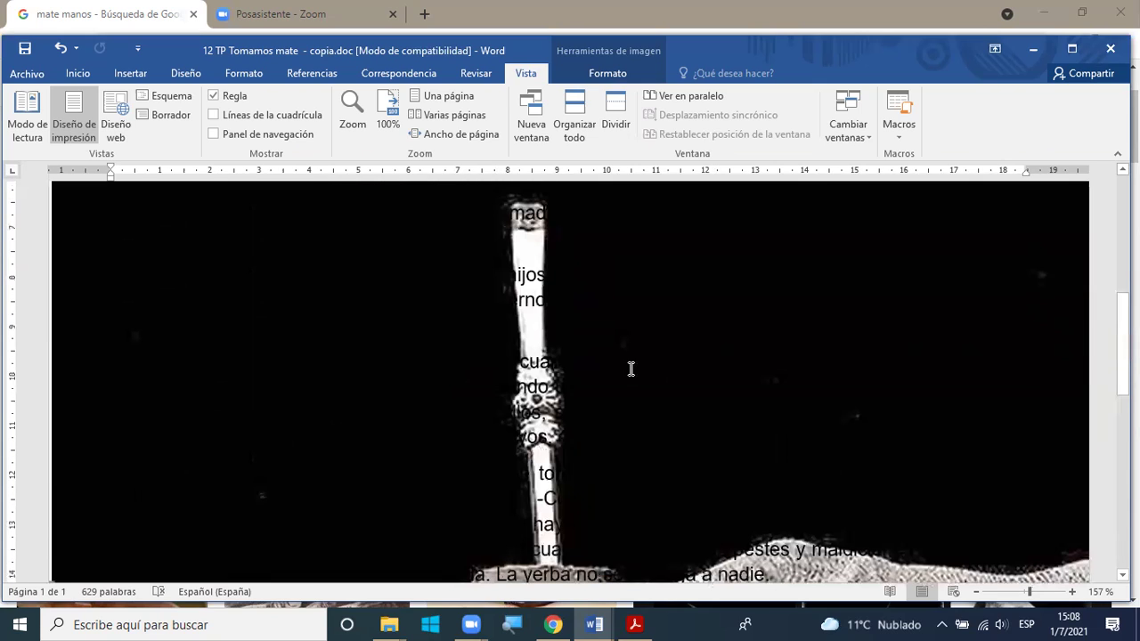
pyautogui.scroll(2, 721, 343)
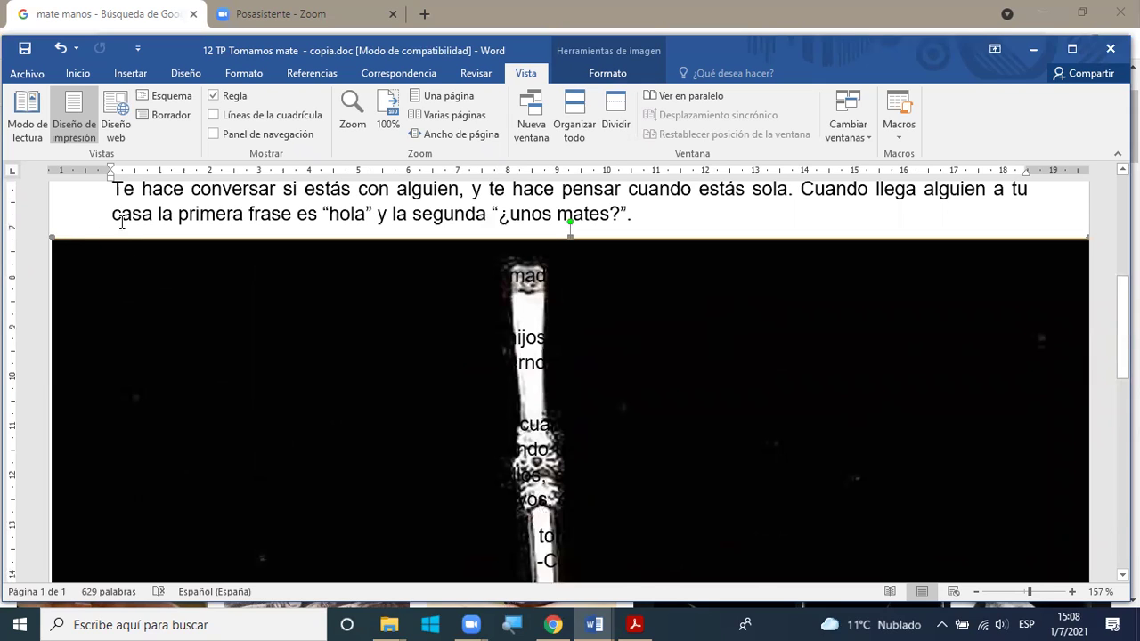
# Step: Set the brightness of the hands picture to +40%
pyautogui.click(593, 78)
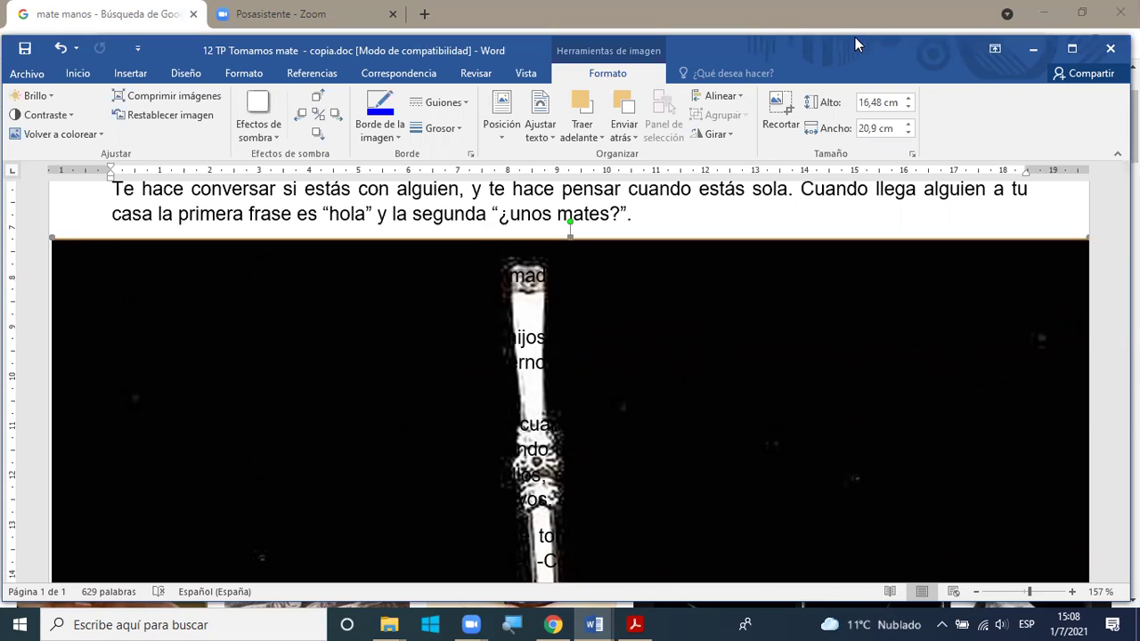
pyautogui.moveTo(856, 49); pyautogui.dragTo(858, 44)
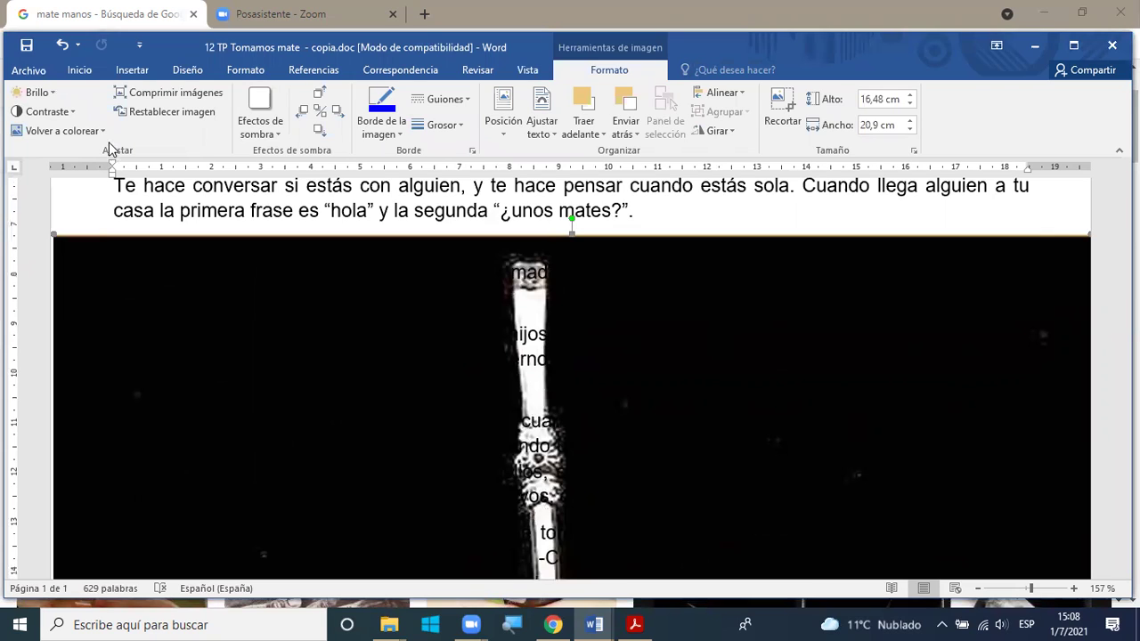
pyautogui.click(50, 92)
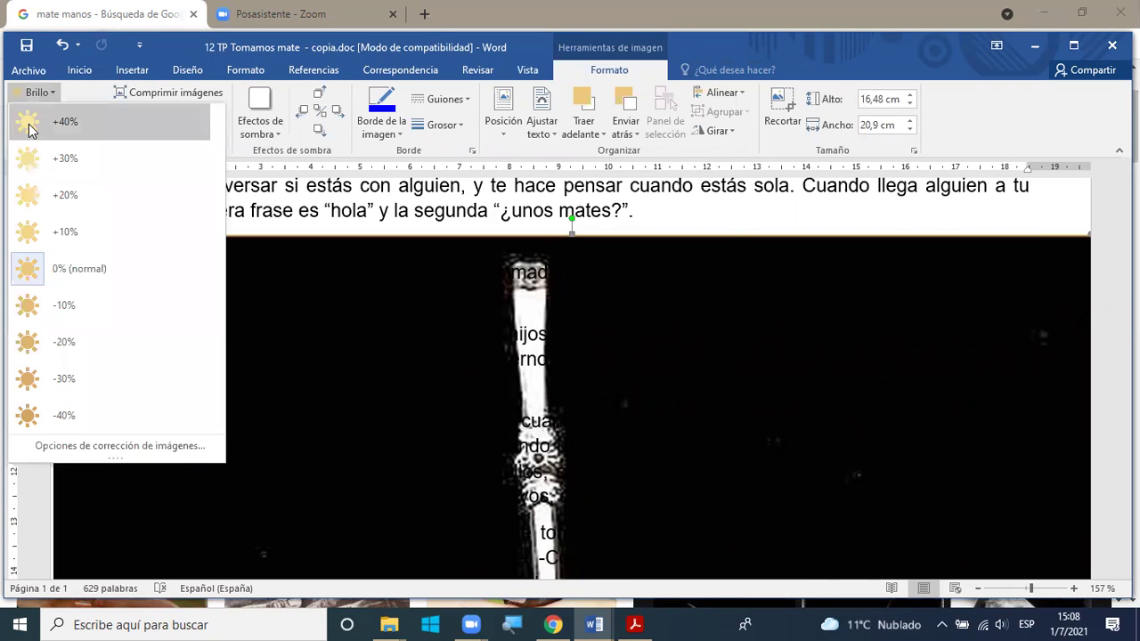
pyautogui.click(29, 130)
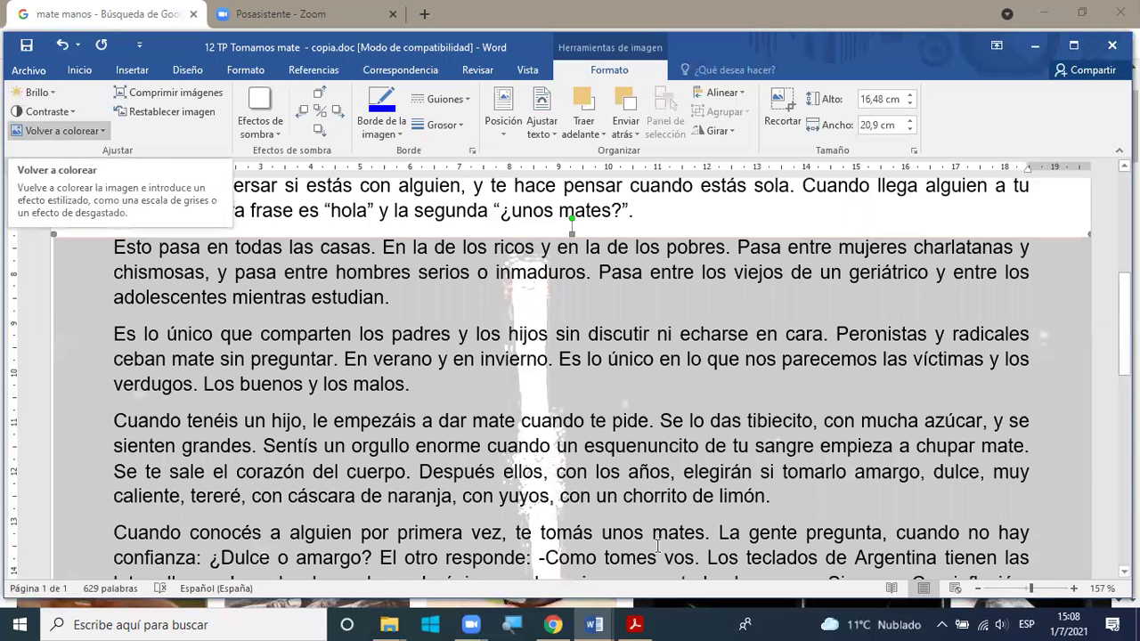
pyautogui.scroll(-3, 657, 546)
pyautogui.scroll(2, 657, 525)
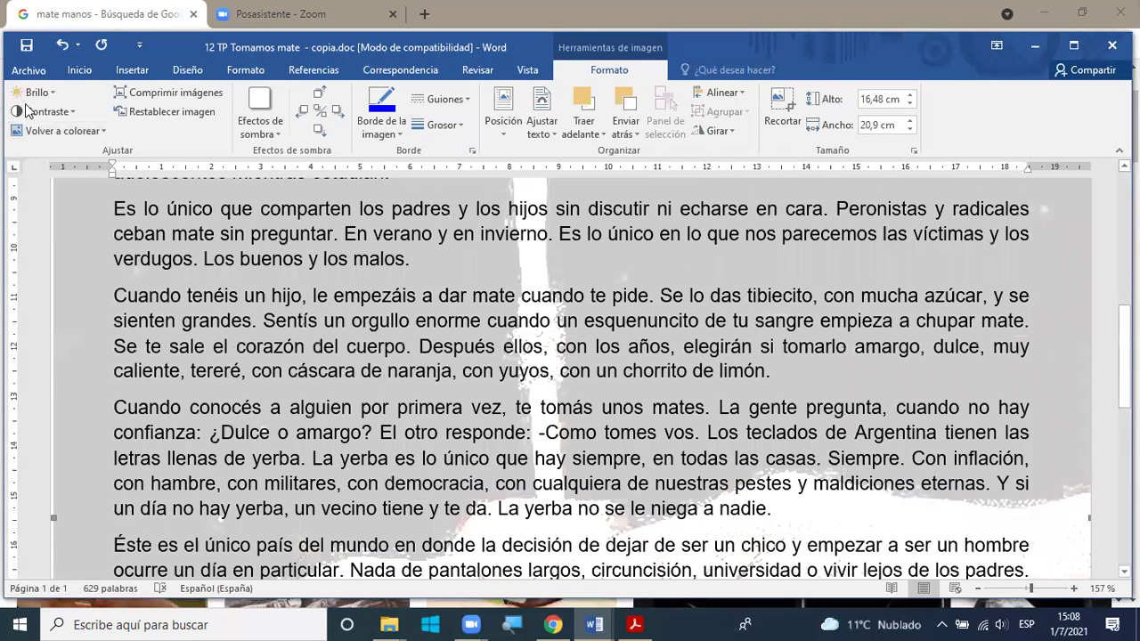
# Step: Set the brightness of the hands picture to +30% and show the whole page
pyautogui.click(35, 93)
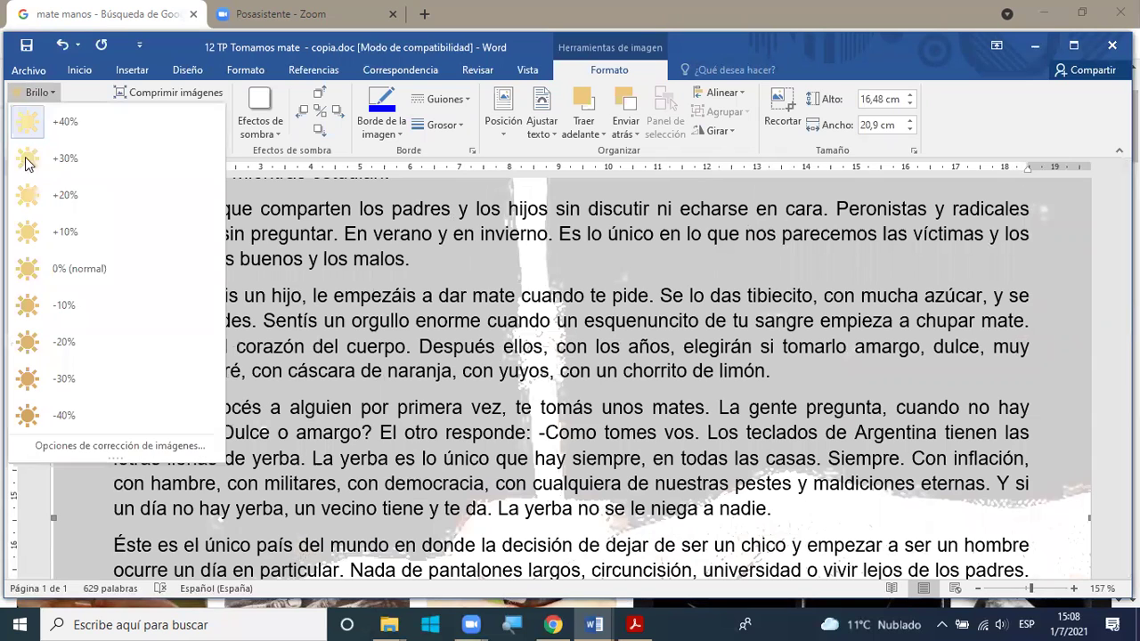
pyautogui.click(120, 252)
pyautogui.click(403, 267)
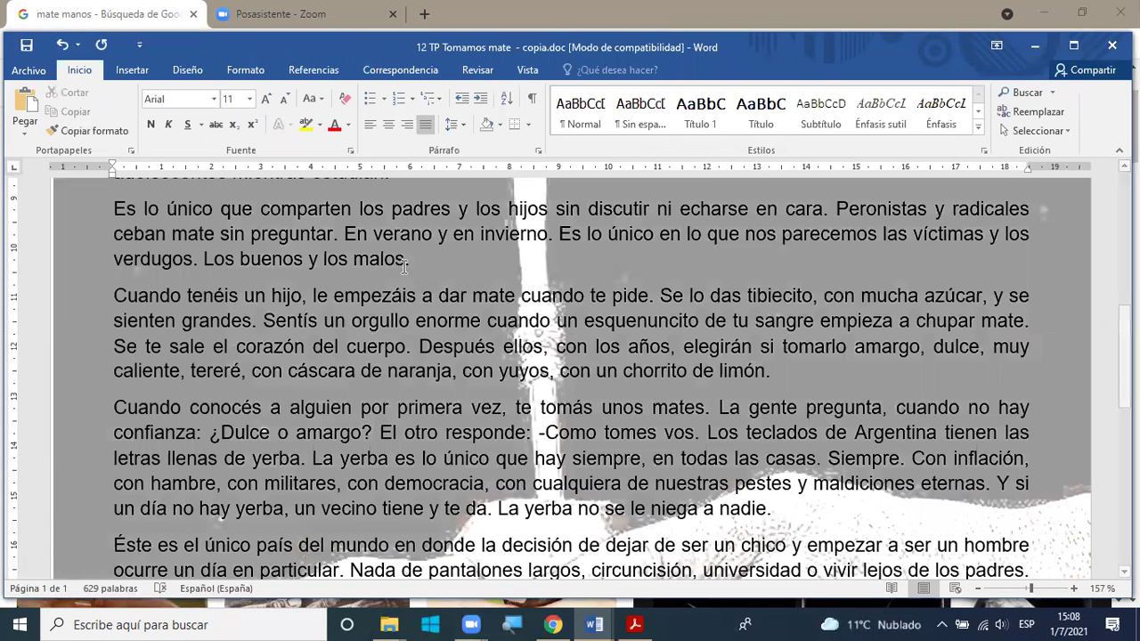
pyautogui.click(528, 70)
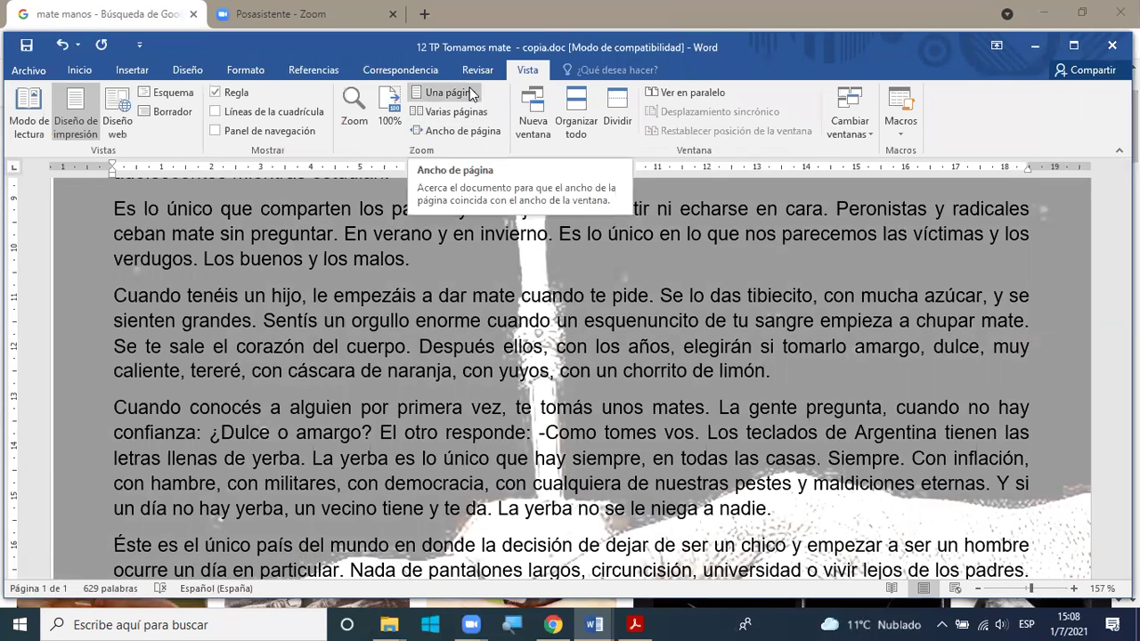
pyautogui.click(469, 94)
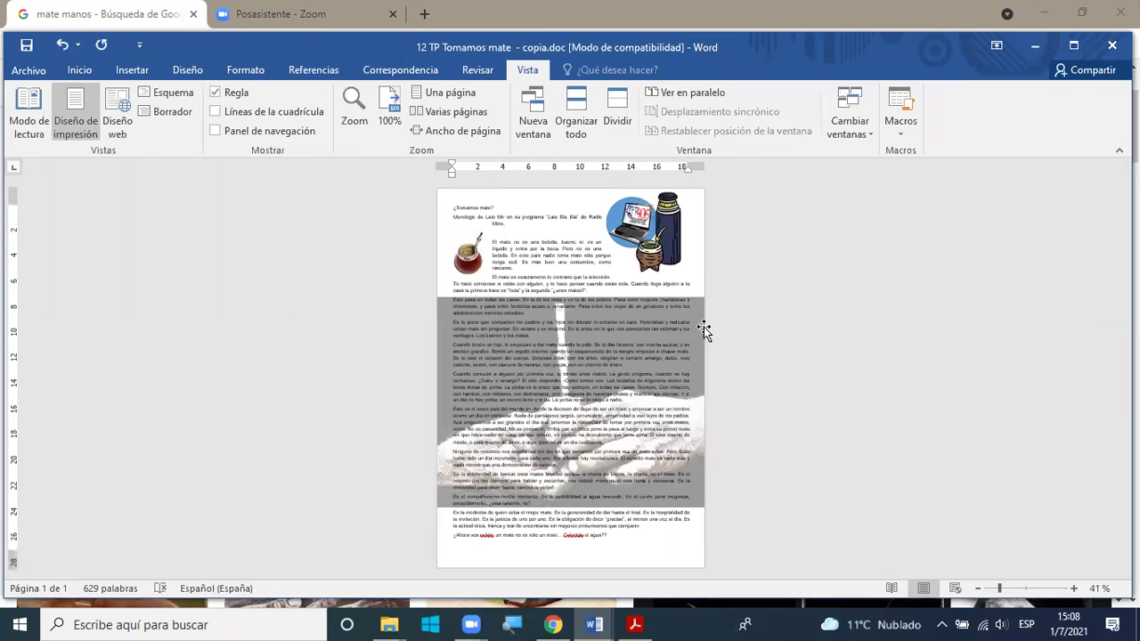
# Step: Move the hands picture down the page so its upper edge meets the paragraph beginning "Cuando tenéis un hijo"
pyautogui.click(698, 328)
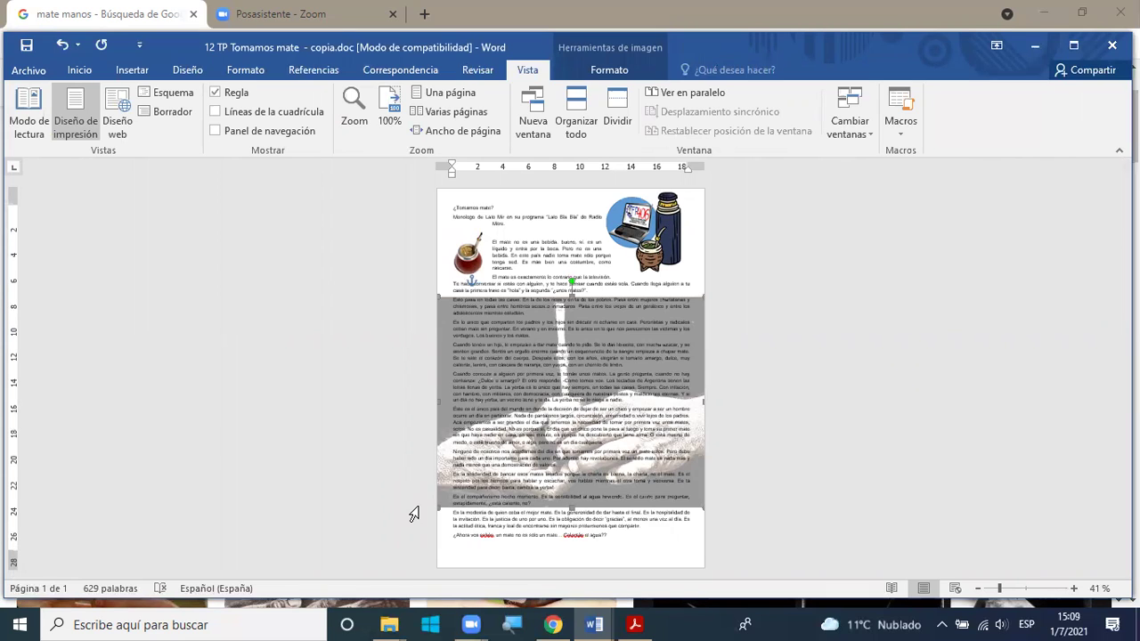
pyautogui.moveTo(443, 487); pyautogui.dragTo(436, 519)
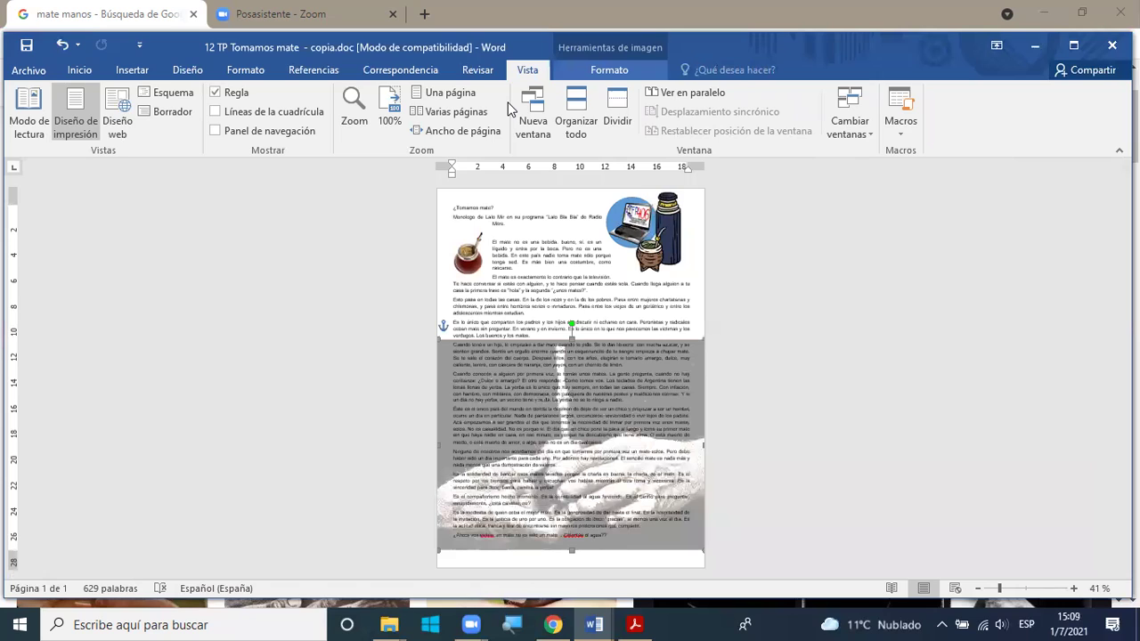
pyautogui.scroll(-1, 509, 107)
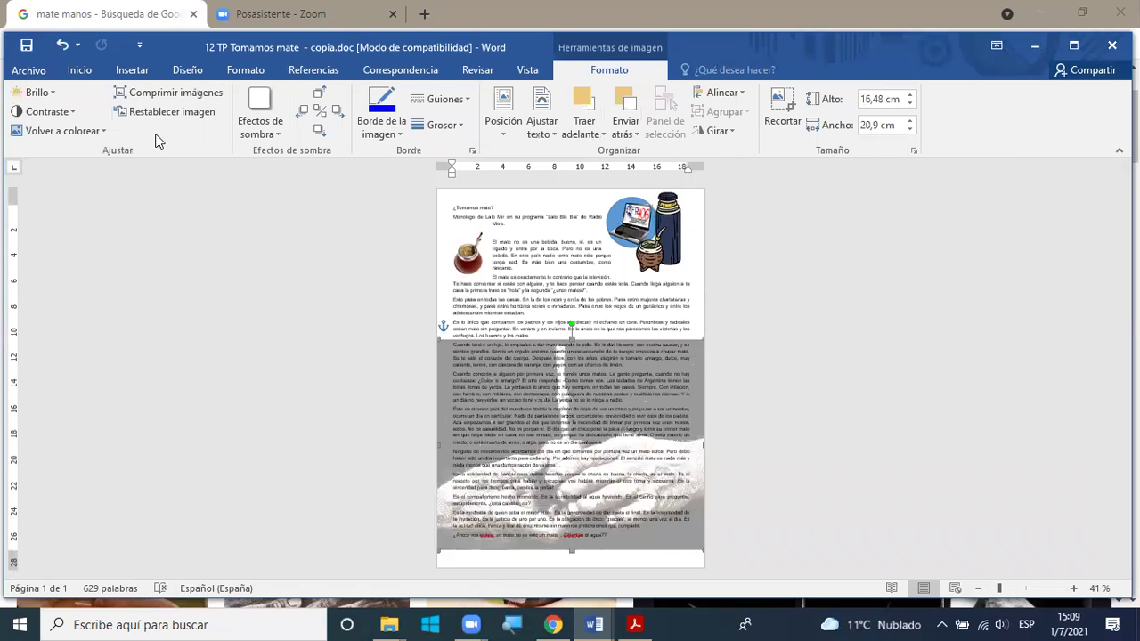
pyautogui.click(35, 93)
pyautogui.click(48, 94)
pyautogui.click(102, 134)
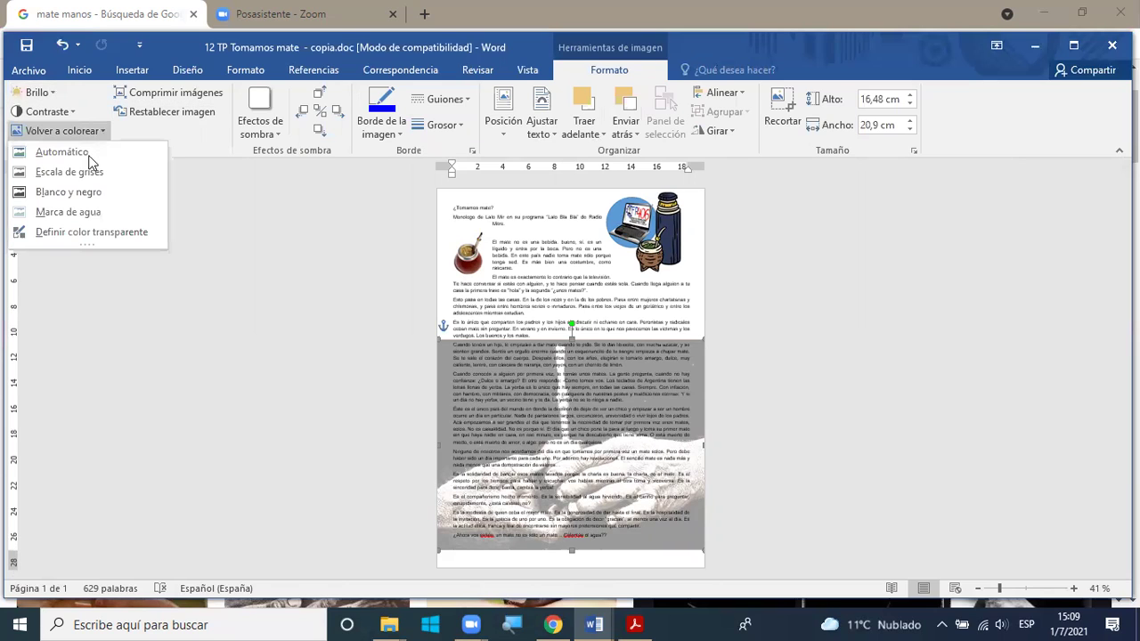
pyautogui.click(89, 234)
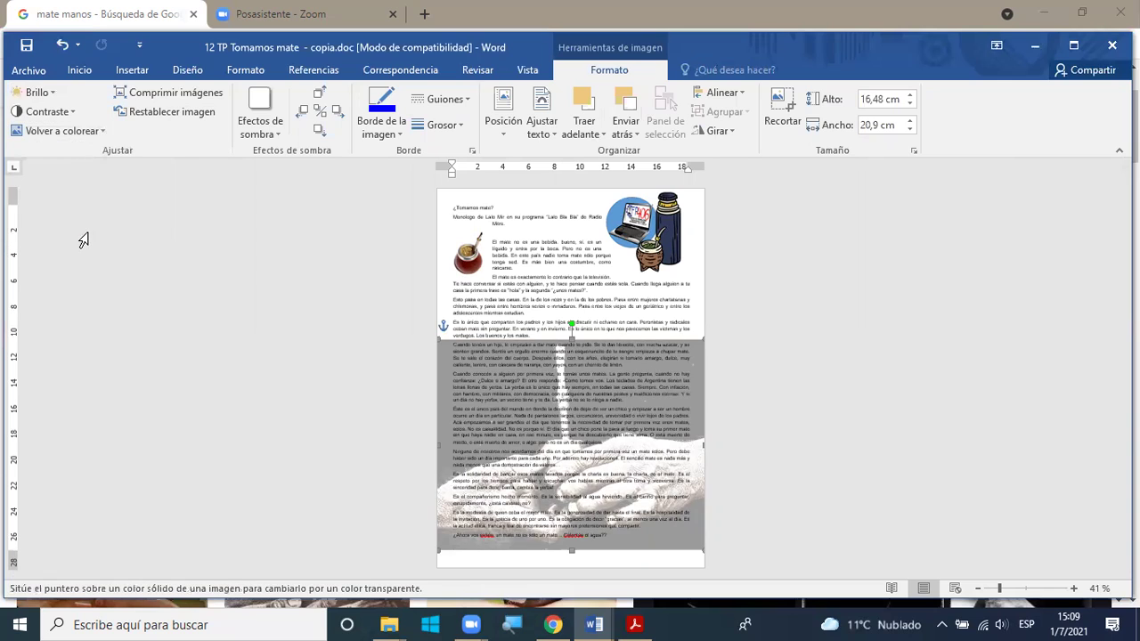
# Step: Recolor the hands picture with the "Marca de agua" effect
pyautogui.click(106, 134)
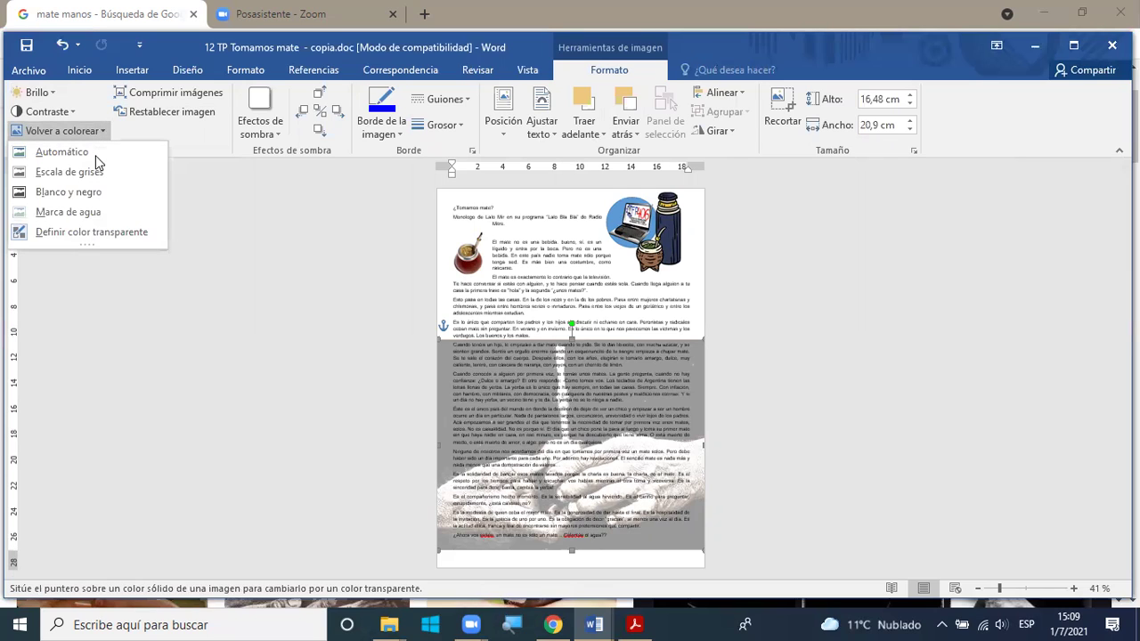
pyautogui.click(80, 214)
pyautogui.click(237, 318)
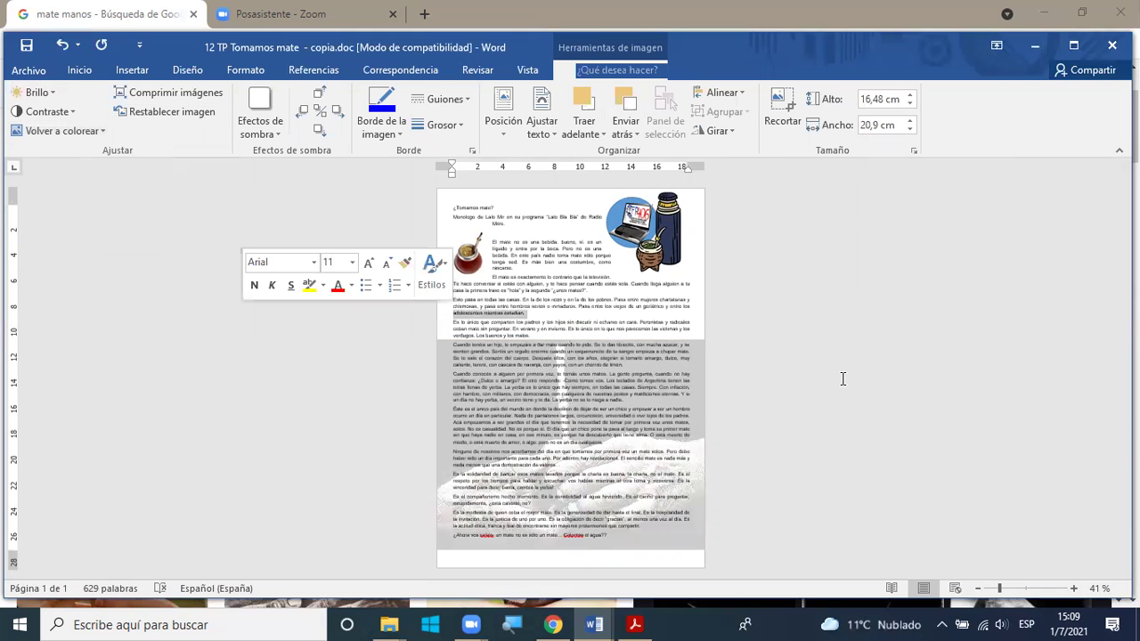
# Step: Try stretching the hands picture upward to the line beginning "El mate es exactamente lo contrario" and undo the resize
pyautogui.click(438, 397)
pyautogui.moveTo(440, 276)
pyautogui.mouseDown()
pyautogui.moveTo(443, 265)
pyautogui.moveTo(437, 275)
pyautogui.mouseUp()
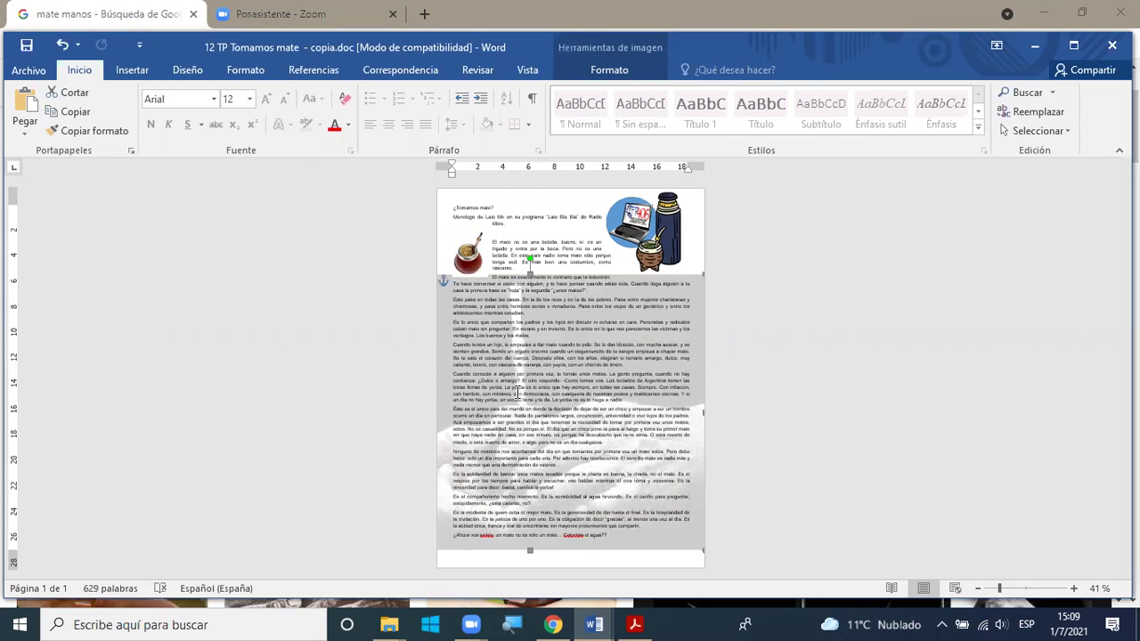
pyautogui.click(62, 48)
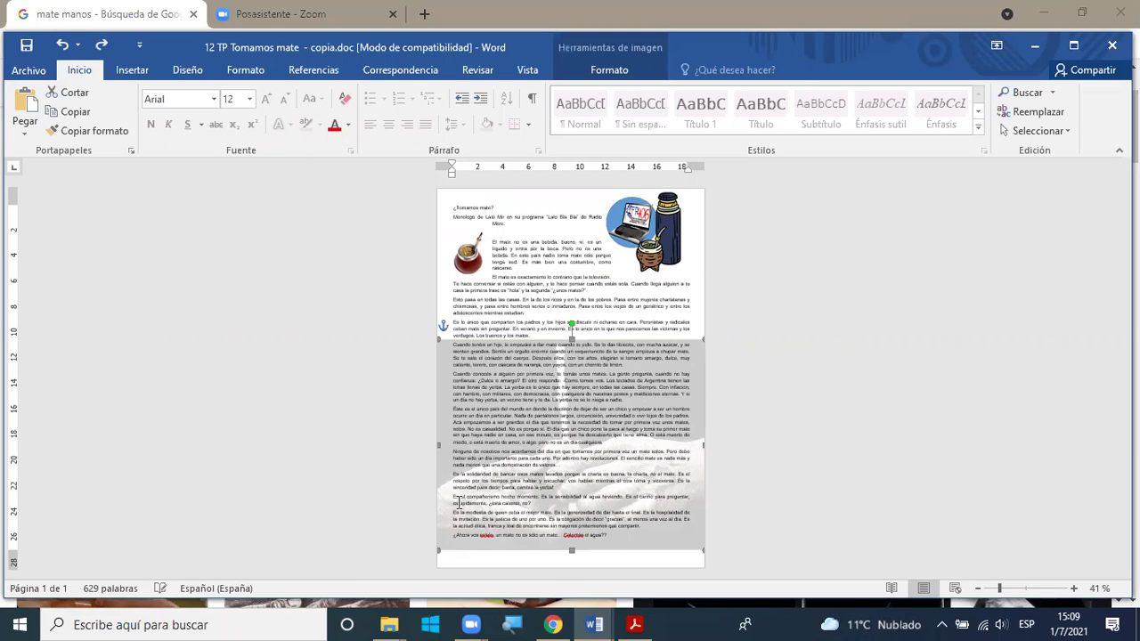
pyautogui.hotkey('ctrl', 'z')
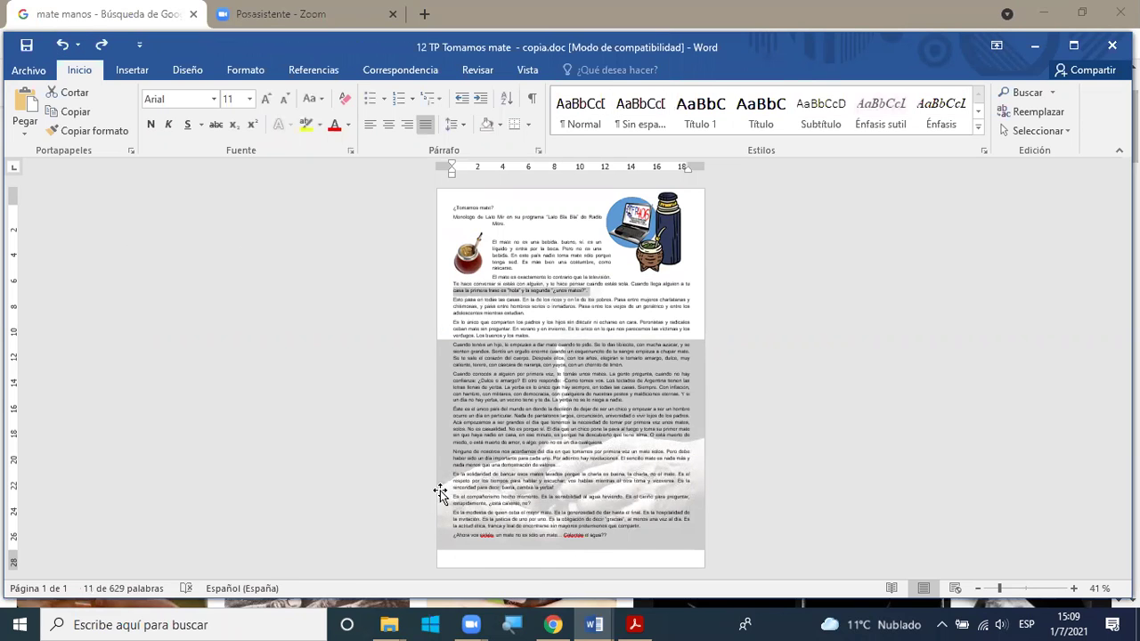
# Step: Move the hands picture up until its upper edge lies within the paragraph beginning "Esto pasa en todas las casas", and deselect it
pyautogui.click(442, 444)
pyautogui.moveTo(442, 444); pyautogui.dragTo(442, 464)
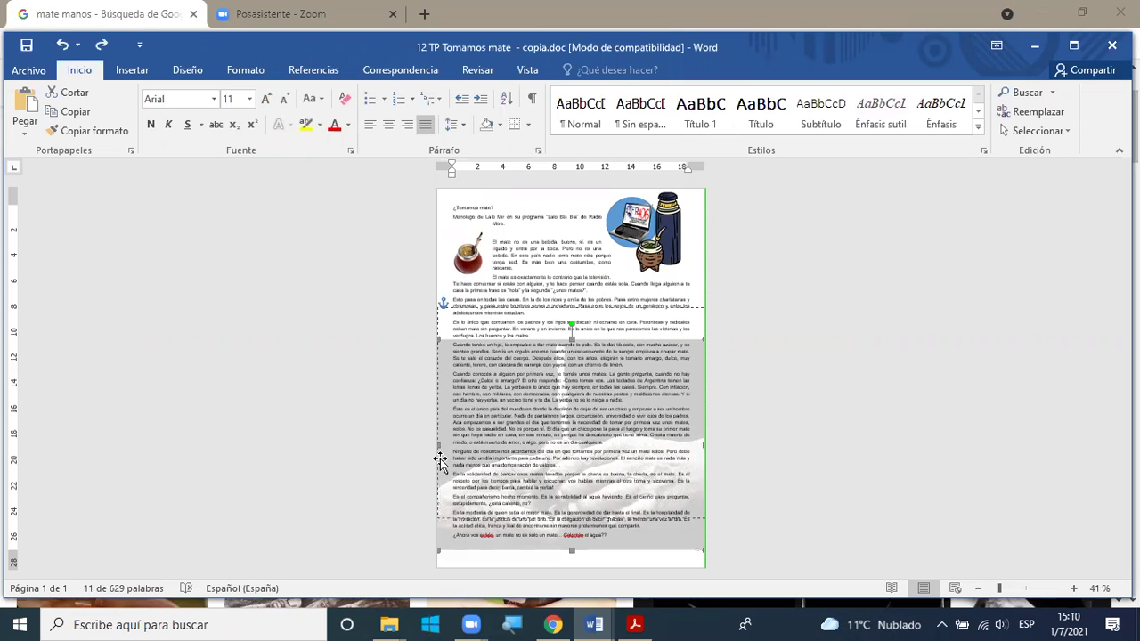
pyautogui.click(773, 386)
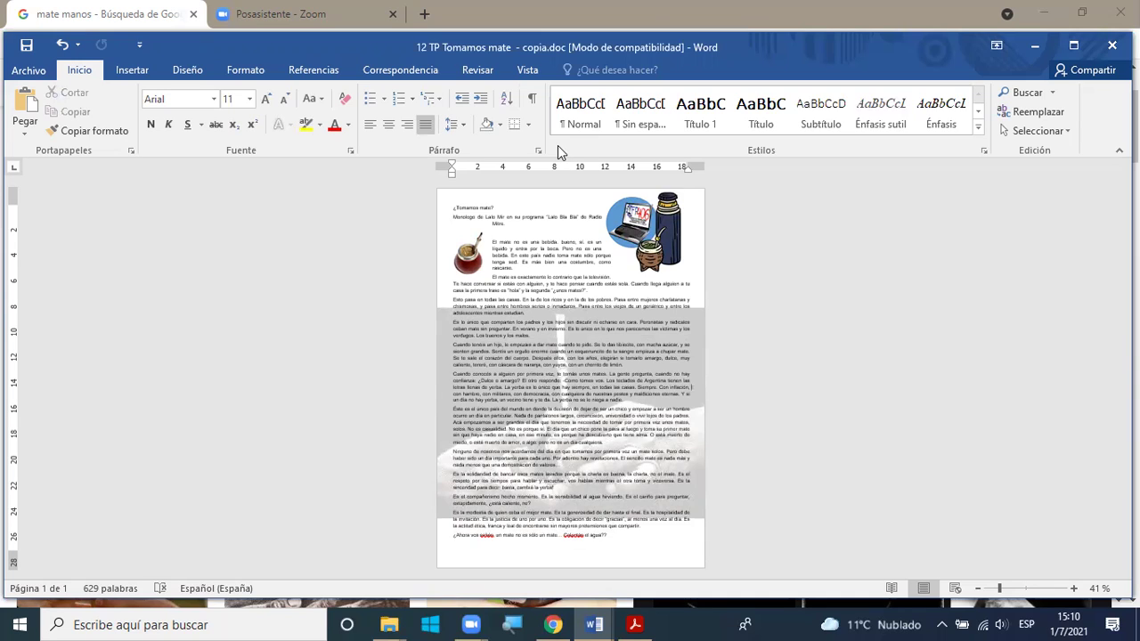
# Step: Fit the page to the window width and enlarge the gourd picture beside the opening paragraphs to about 6.15 cm tall
pyautogui.click(527, 70)
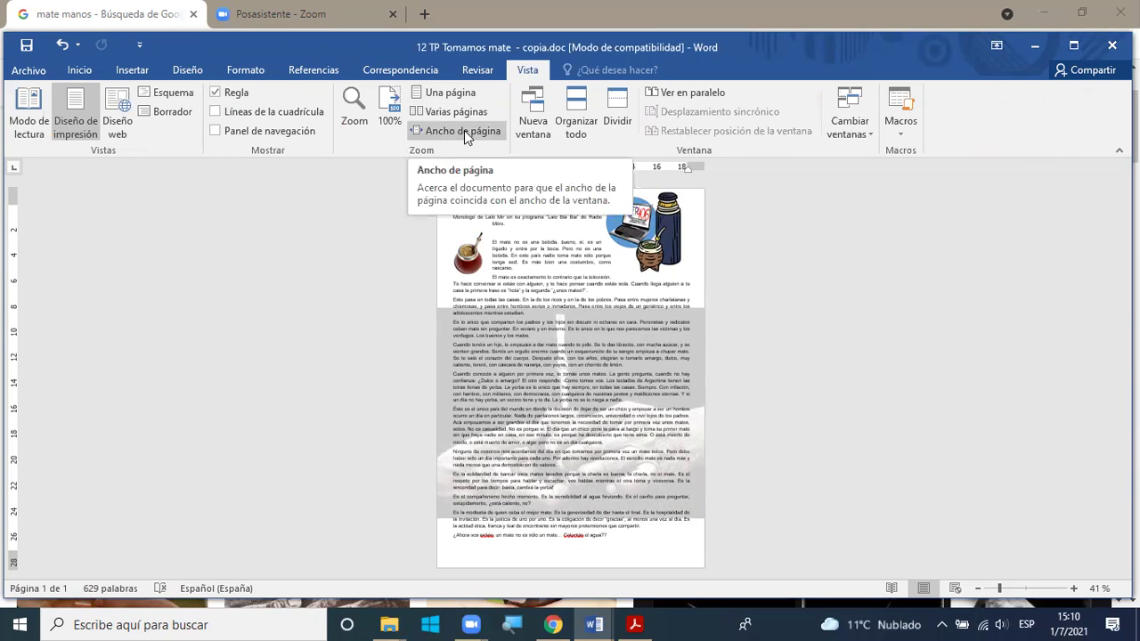
pyautogui.click(464, 130)
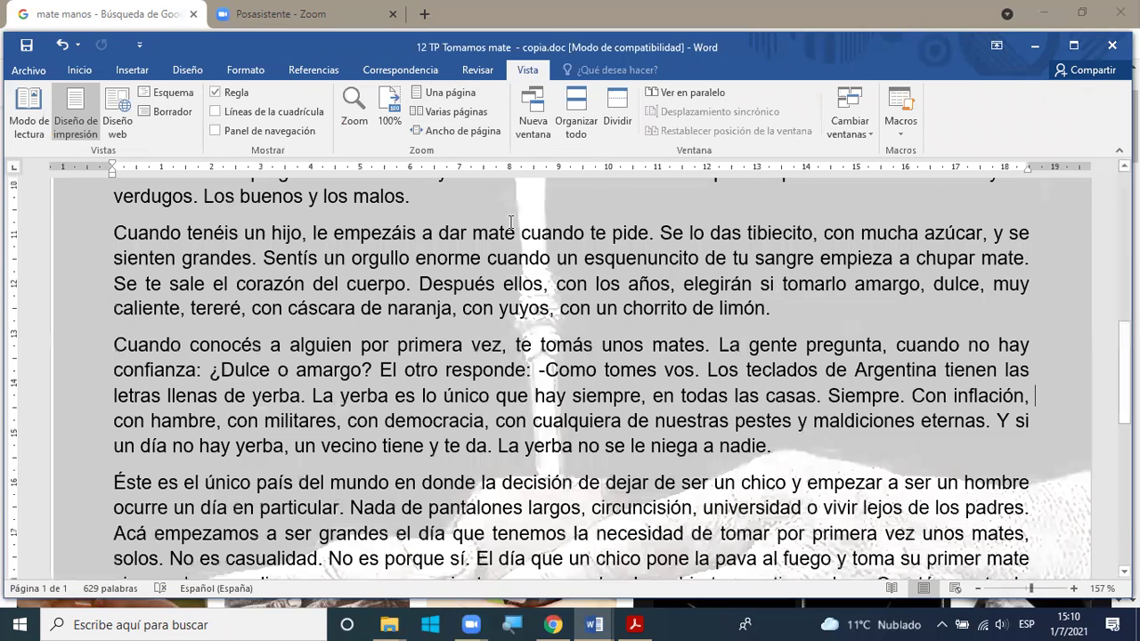
pyautogui.scroll(2, 510, 222)
pyautogui.scroll(6, 510, 223)
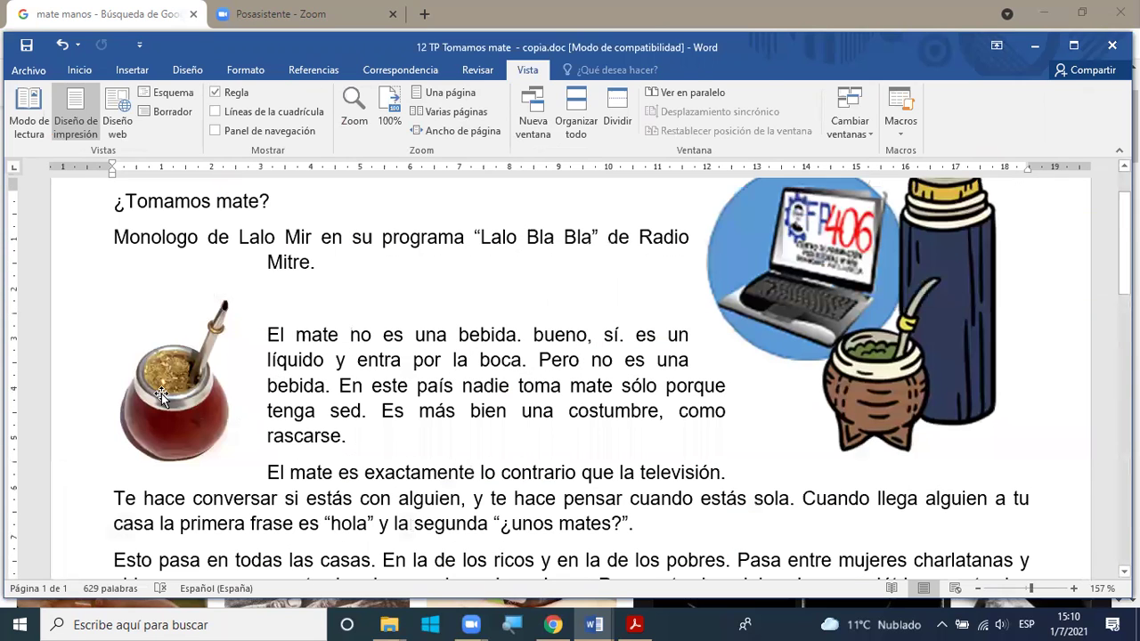
pyautogui.click(161, 398)
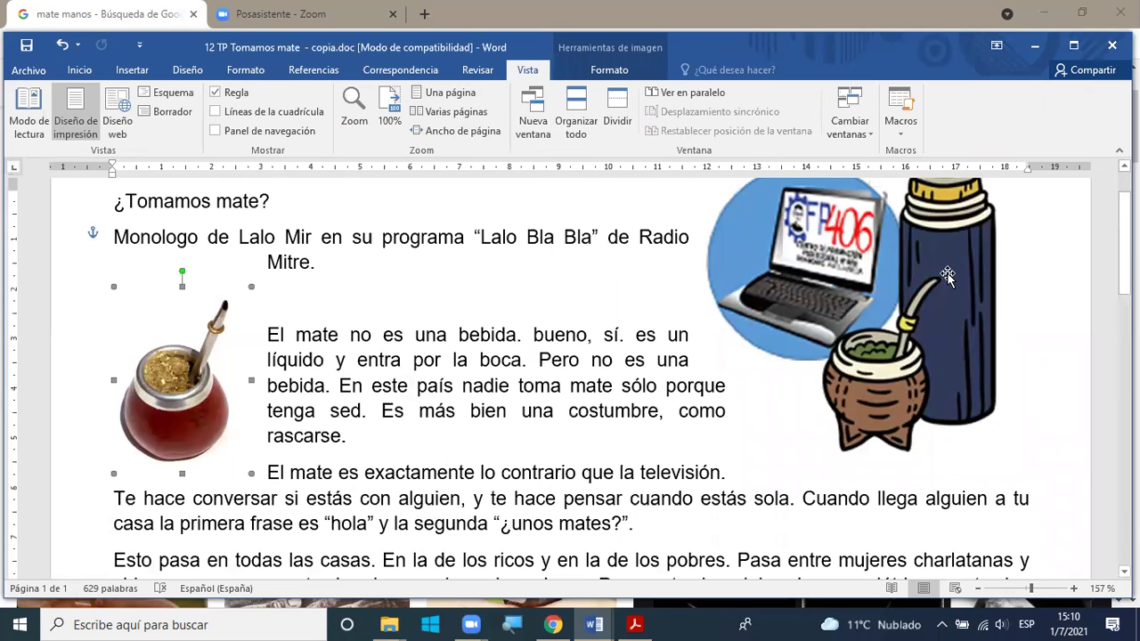
pyautogui.scroll(-1, 947, 276)
pyautogui.scroll(2, 947, 276)
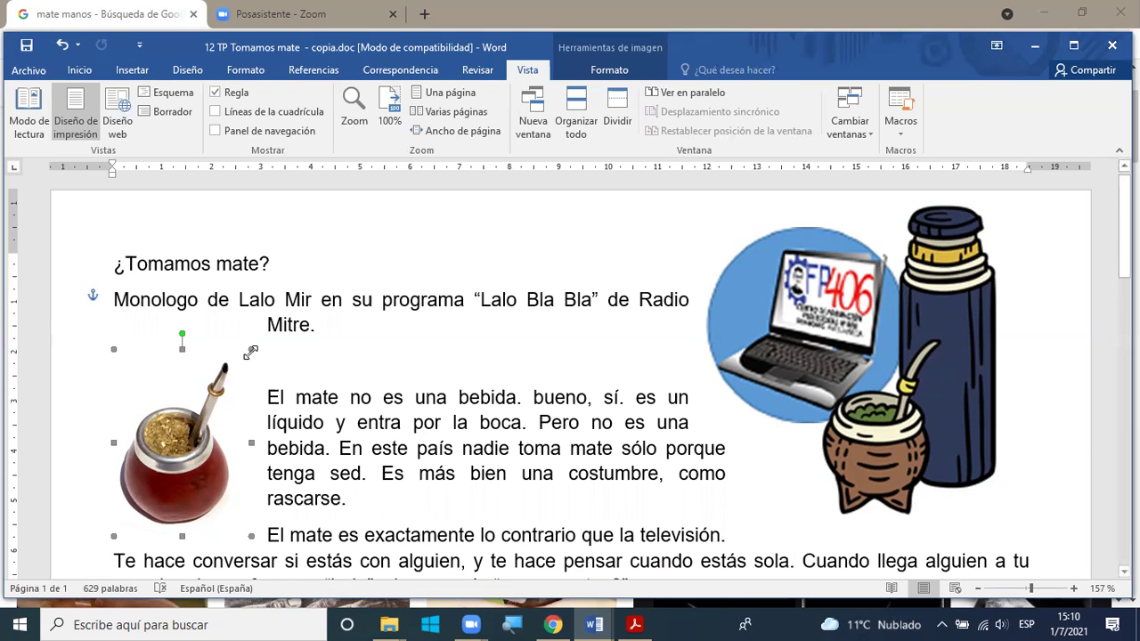
pyautogui.moveTo(227, 369); pyautogui.dragTo(294, 517)
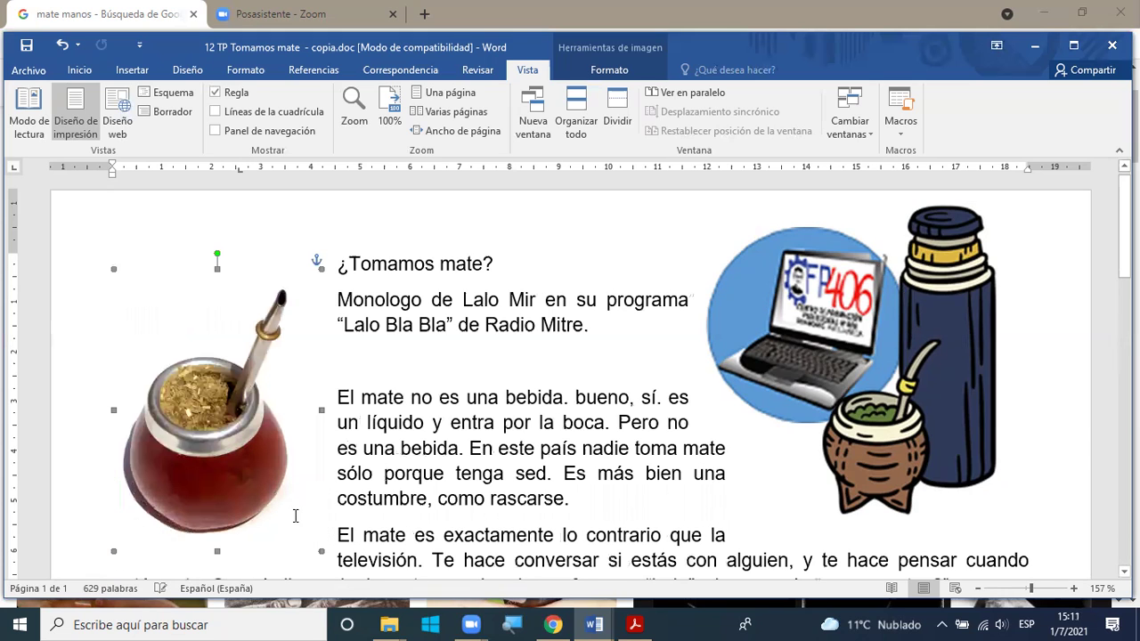
pyautogui.scroll(-3, 323, 453)
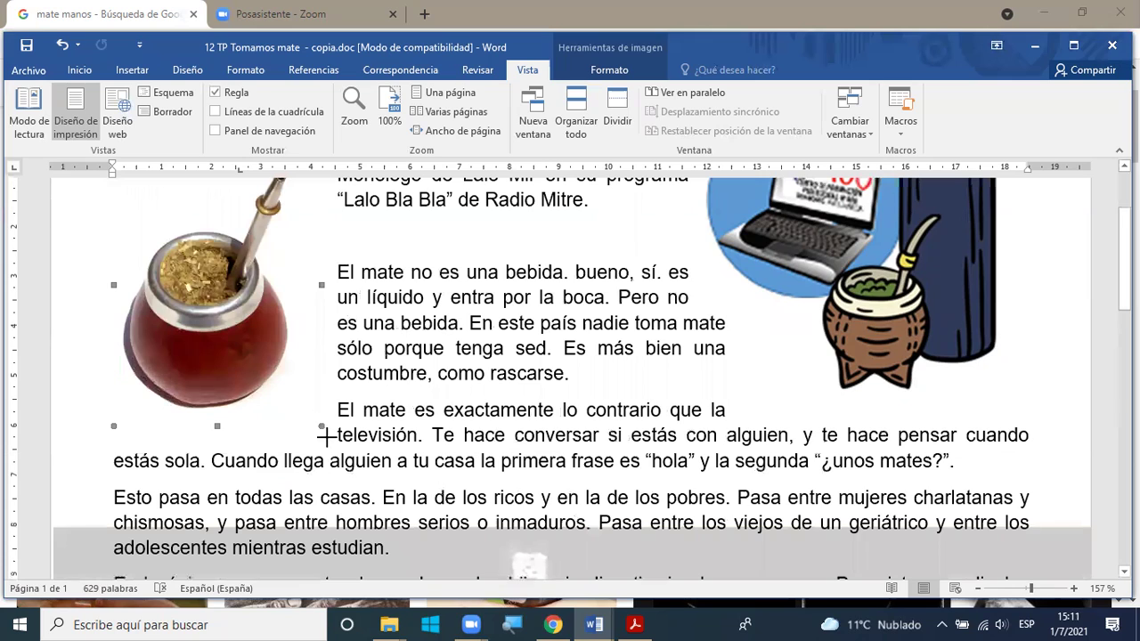
pyautogui.moveTo(337, 448); pyautogui.dragTo(338, 450)
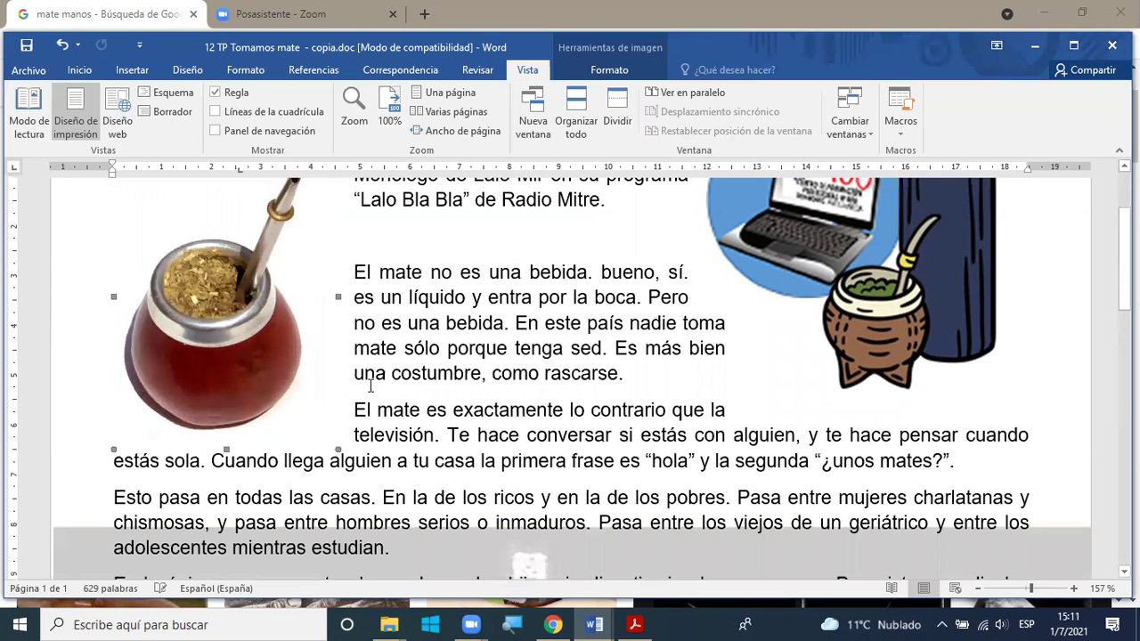
pyautogui.scroll(3, 371, 392)
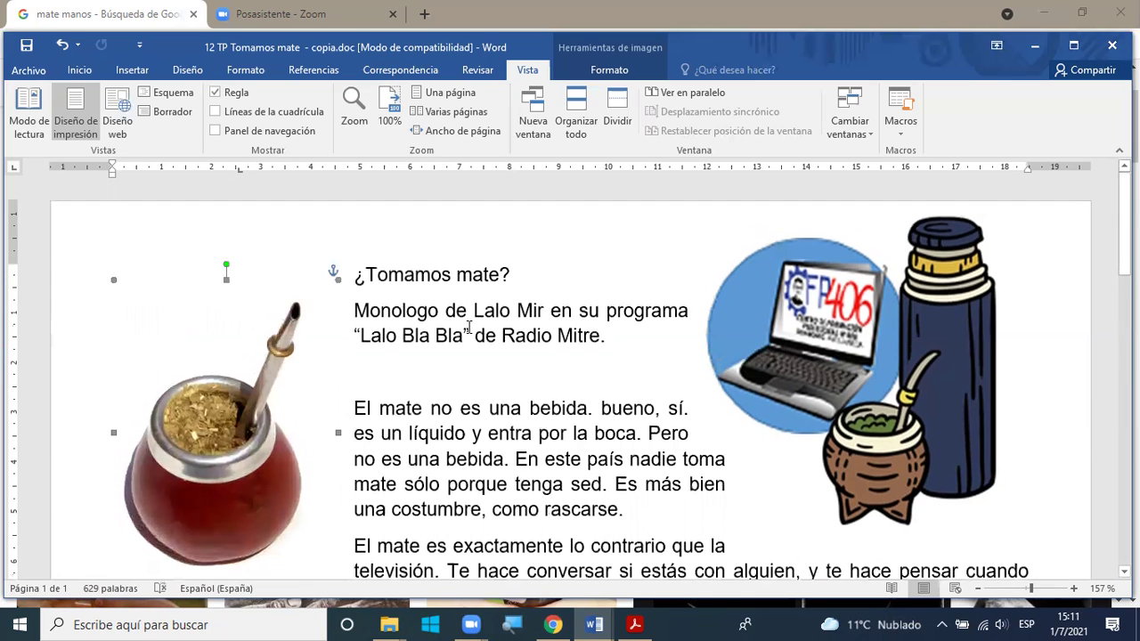
pyautogui.scroll(-2, 470, 327)
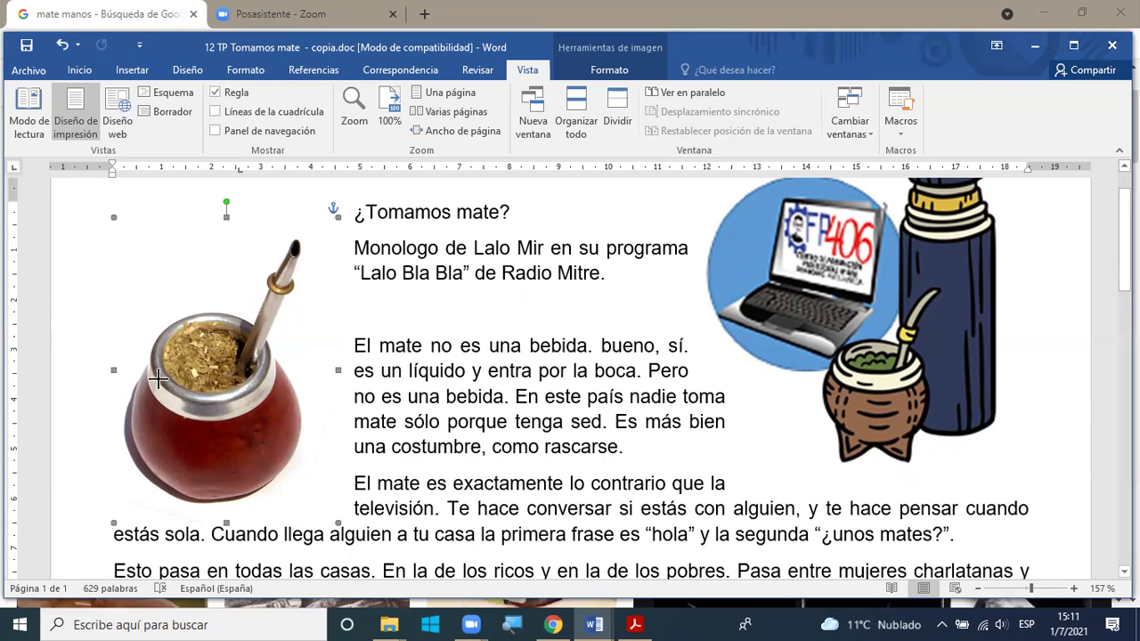
# Step: Mirror the gourd picture horizontally by stretching its left edge past the right one, and move it back to the left margin
pyautogui.moveTo(339, 408); pyautogui.dragTo(541, 433)
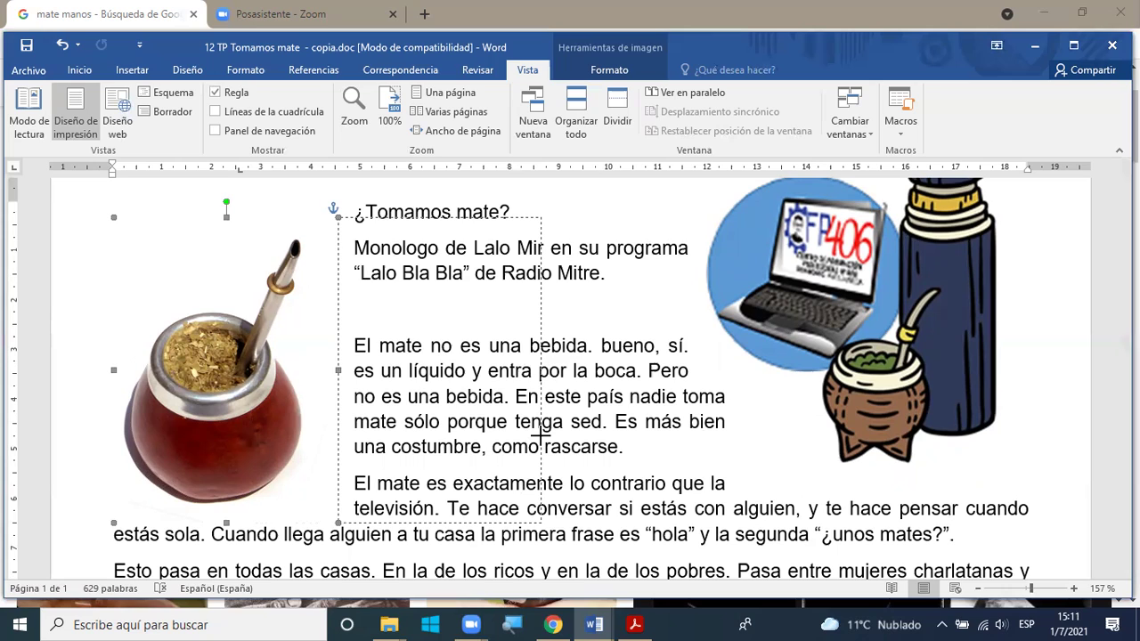
pyautogui.moveTo(541, 434); pyautogui.dragTo(537, 442)
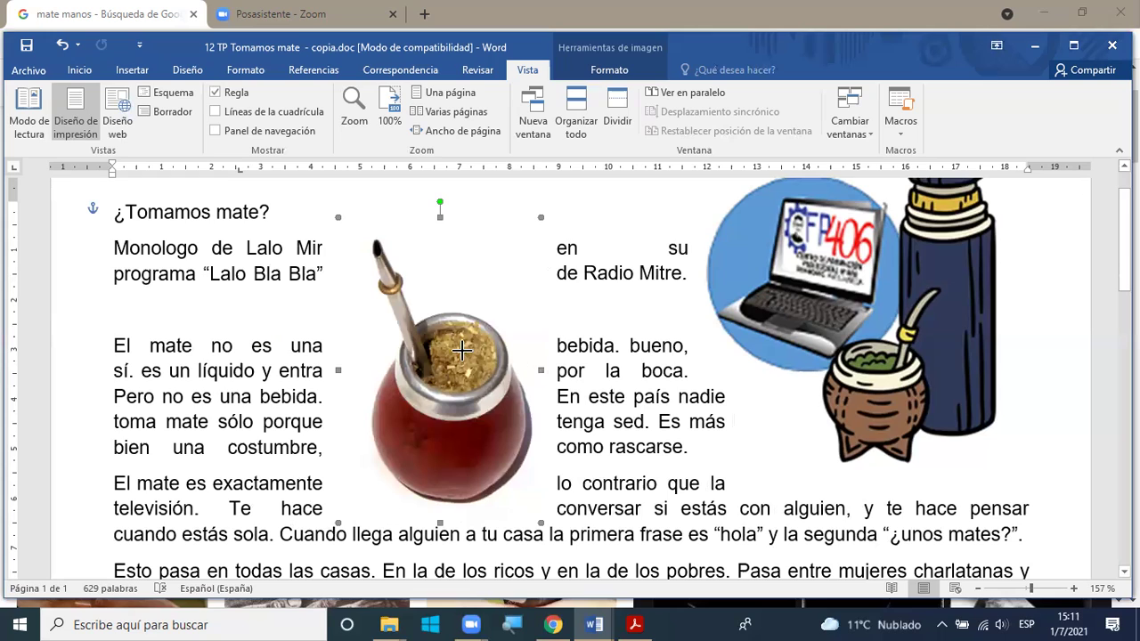
pyautogui.moveTo(354, 338); pyautogui.dragTo(129, 367)
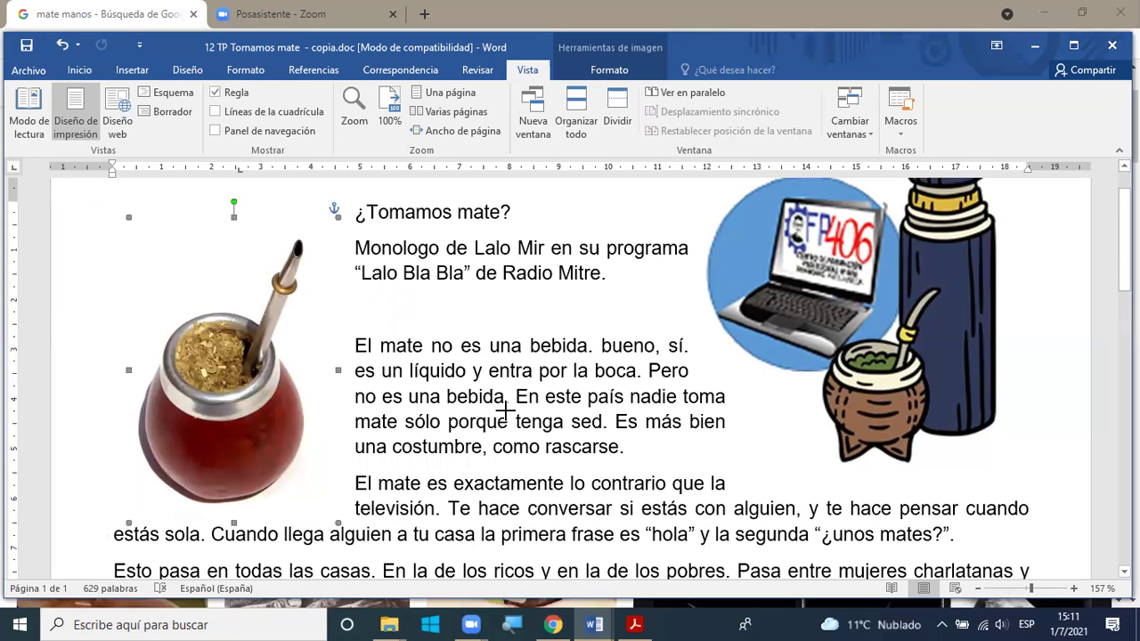
pyautogui.moveTo(505, 409); pyautogui.dragTo(284, 467)
pyautogui.moveTo(285, 467); pyautogui.dragTo(287, 468)
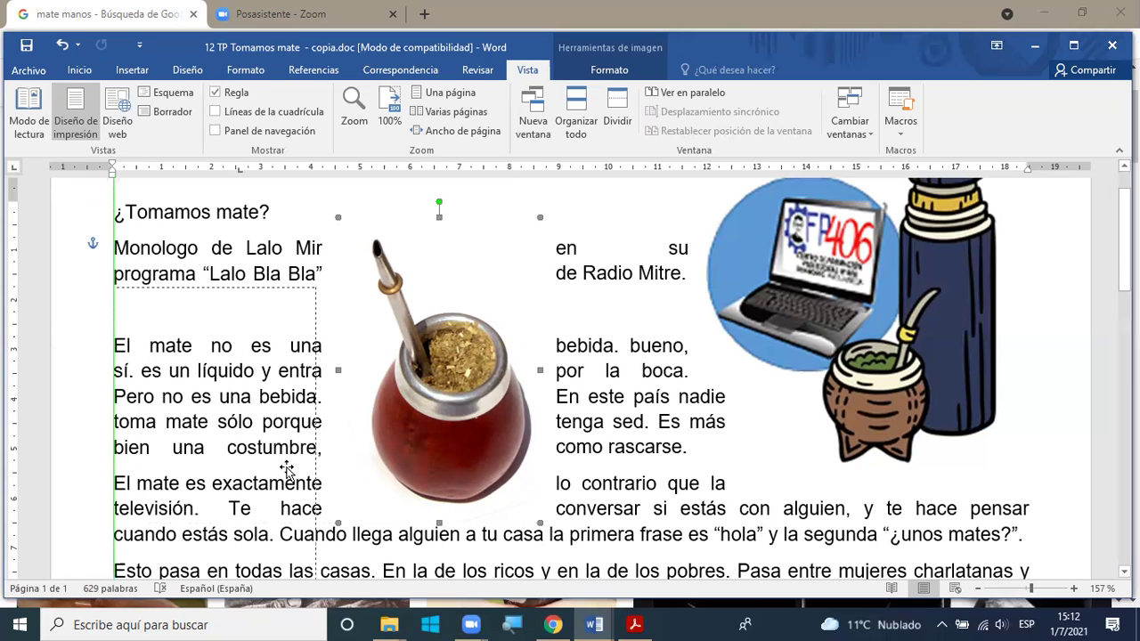
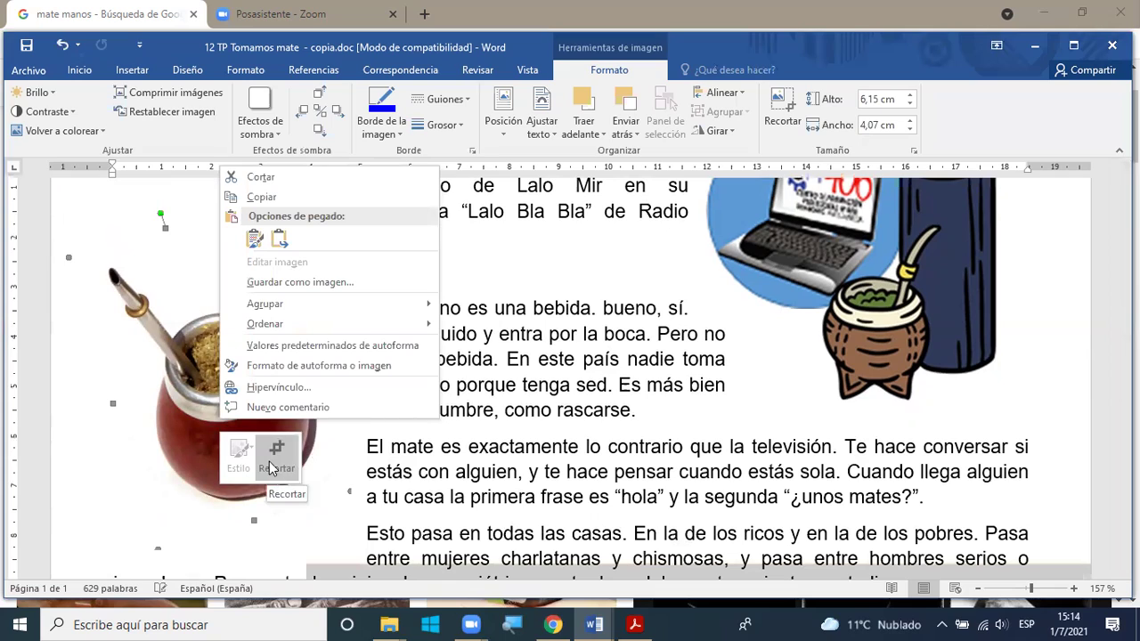
# Step: Try reshaping the tilted gourd picture's text-wrap boundary with its wrap points and rotating the picture upright
pyautogui.click(169, 390)
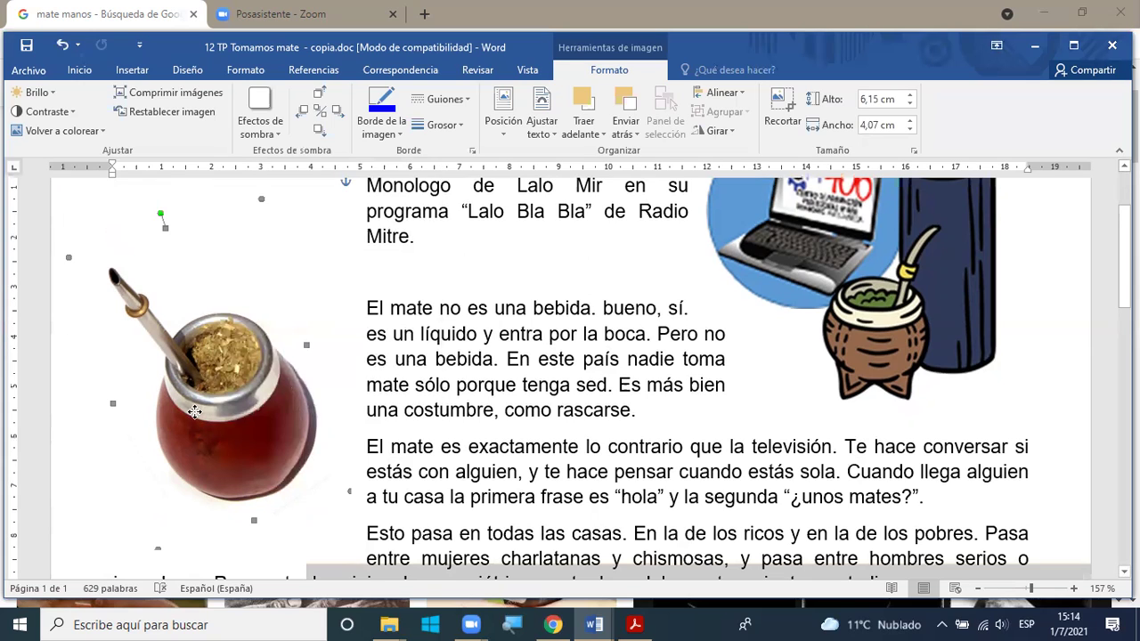
pyautogui.rightClick(195, 413)
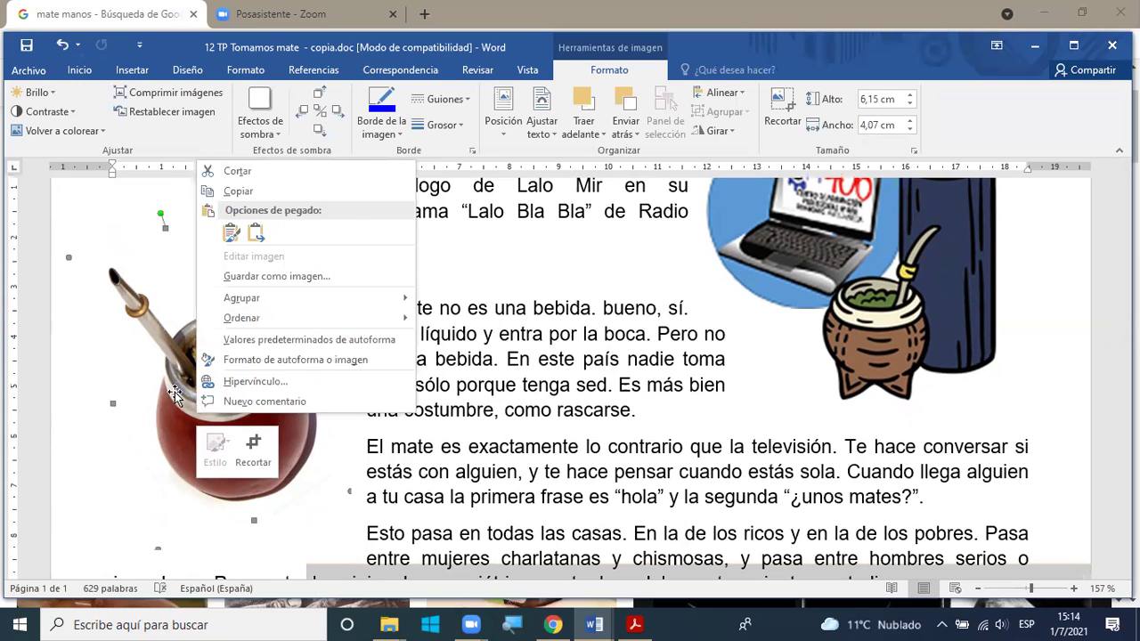
pyautogui.click(253, 350)
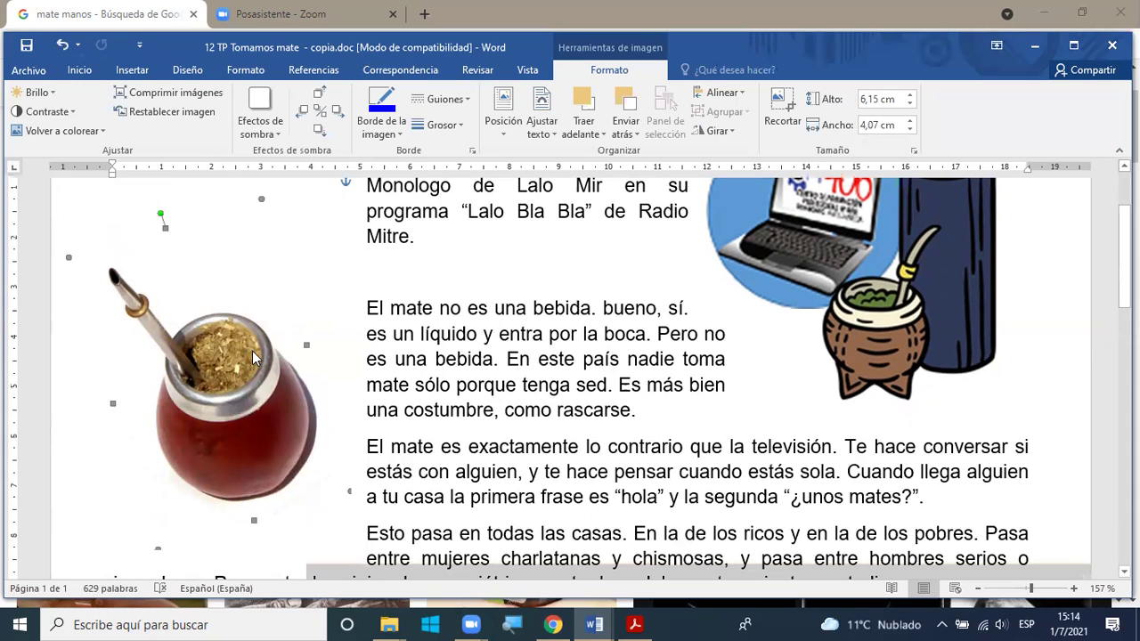
pyautogui.rightClick(252, 351)
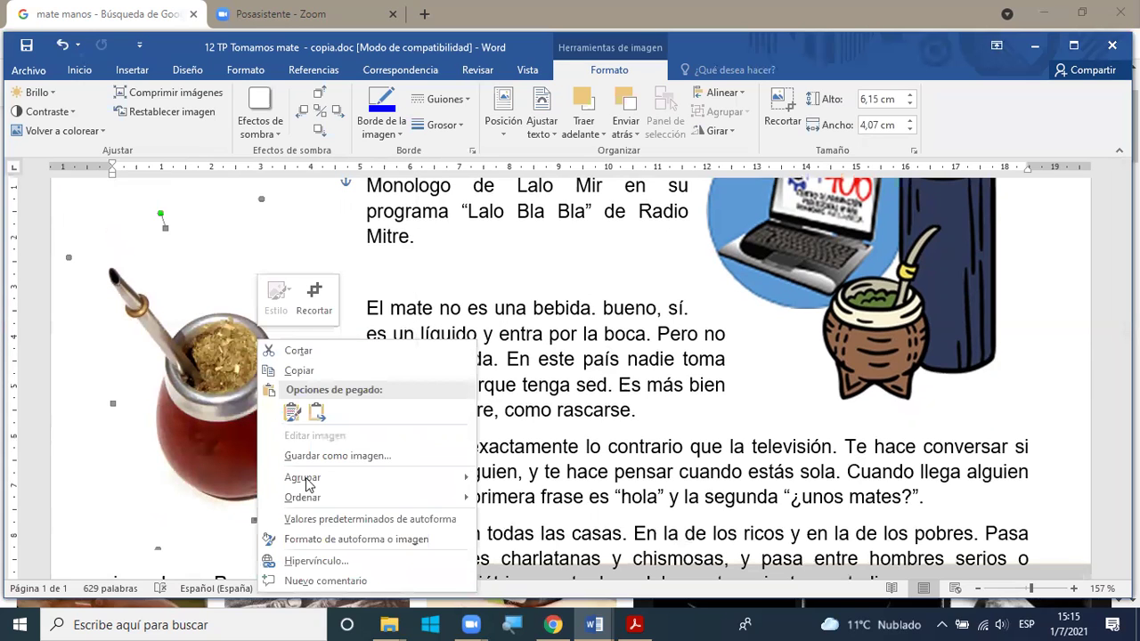
pyautogui.click(543, 129)
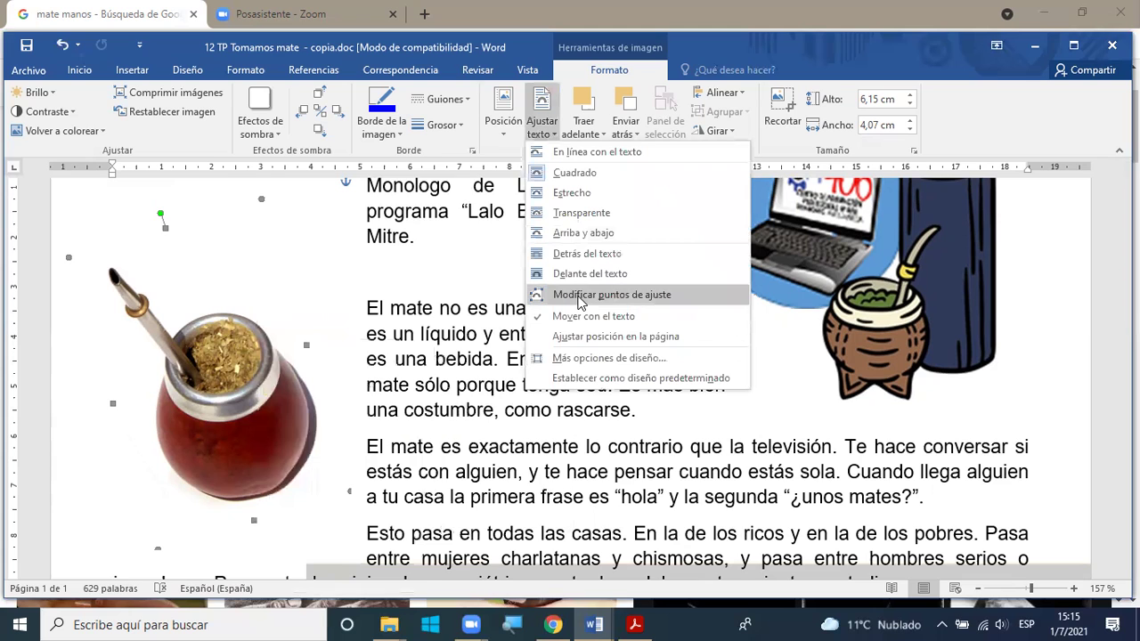
pyautogui.click(580, 297)
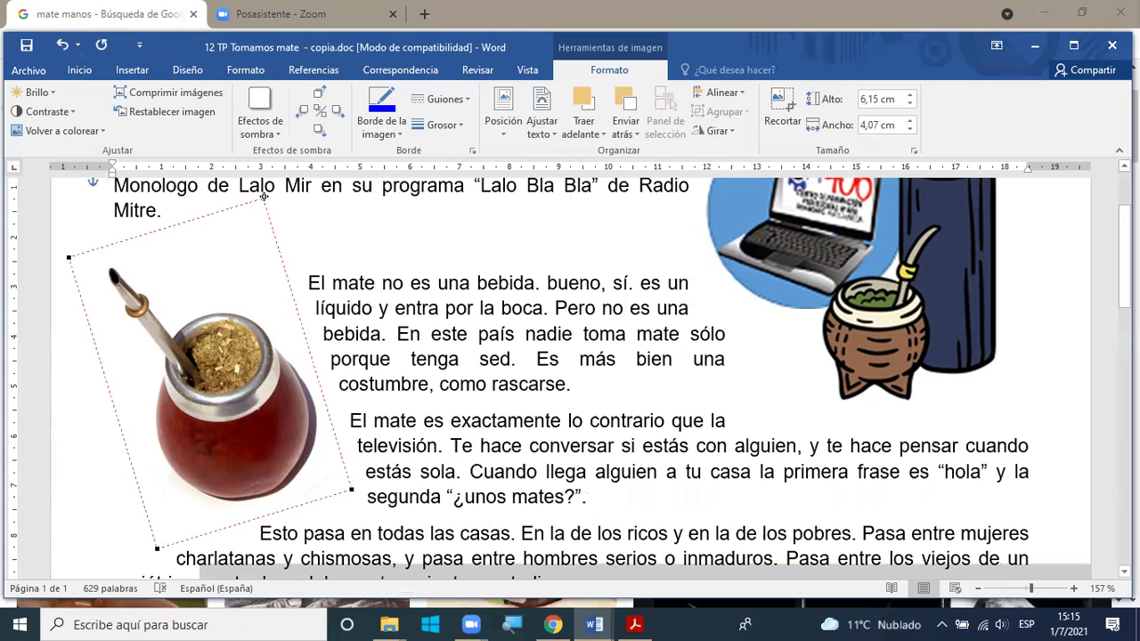
pyautogui.moveTo(259, 203); pyautogui.dragTo(260, 268)
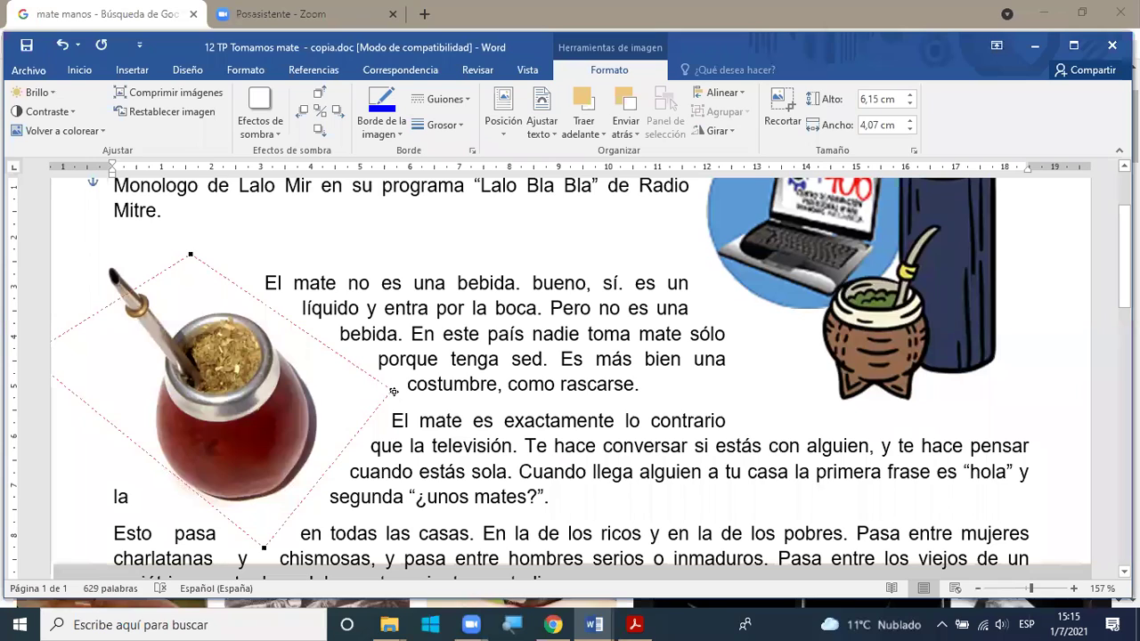
pyautogui.click(331, 414)
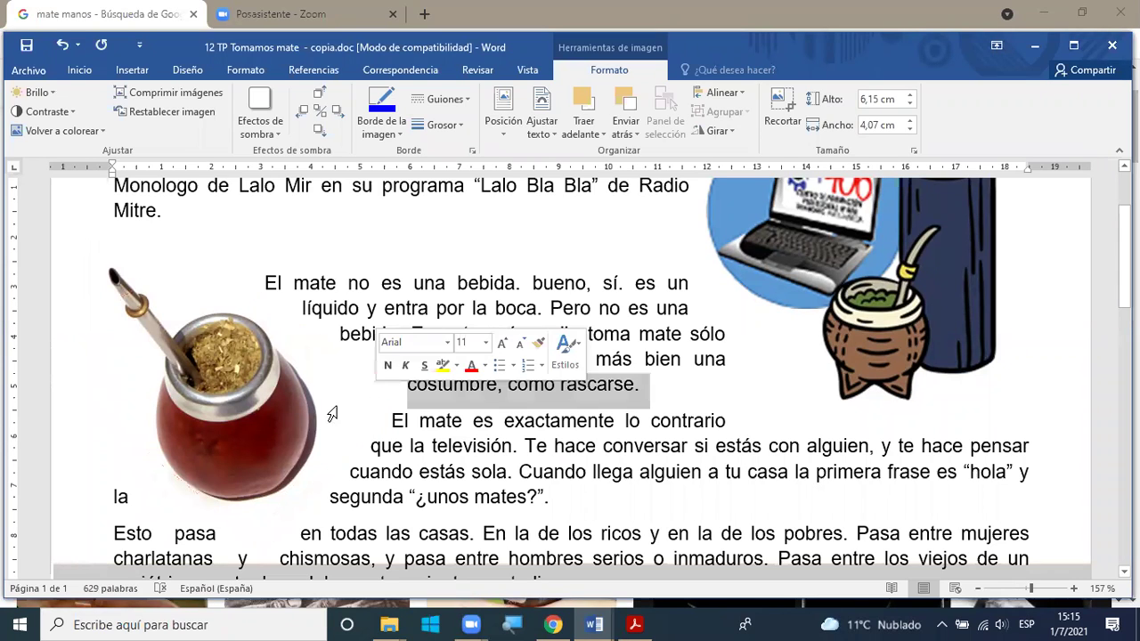
pyautogui.click(265, 372)
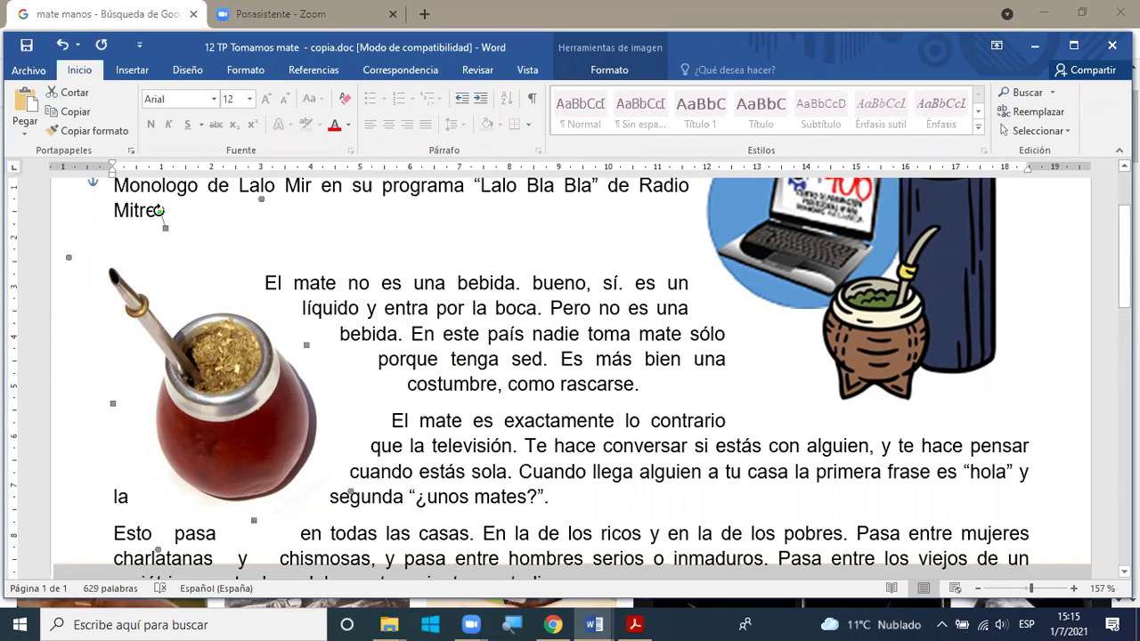
pyautogui.moveTo(189, 211); pyautogui.dragTo(208, 214)
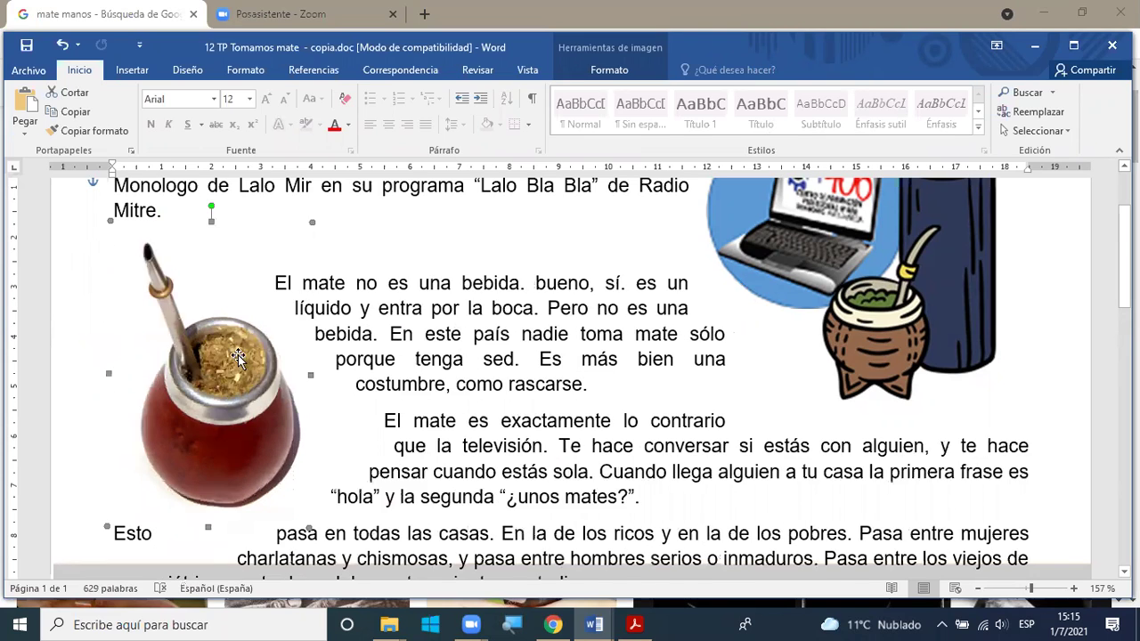
# Step: Undo the gourd picture's wrap-point edits and rotations, returning to the untilted, mirrored picture
pyautogui.click(62, 47)
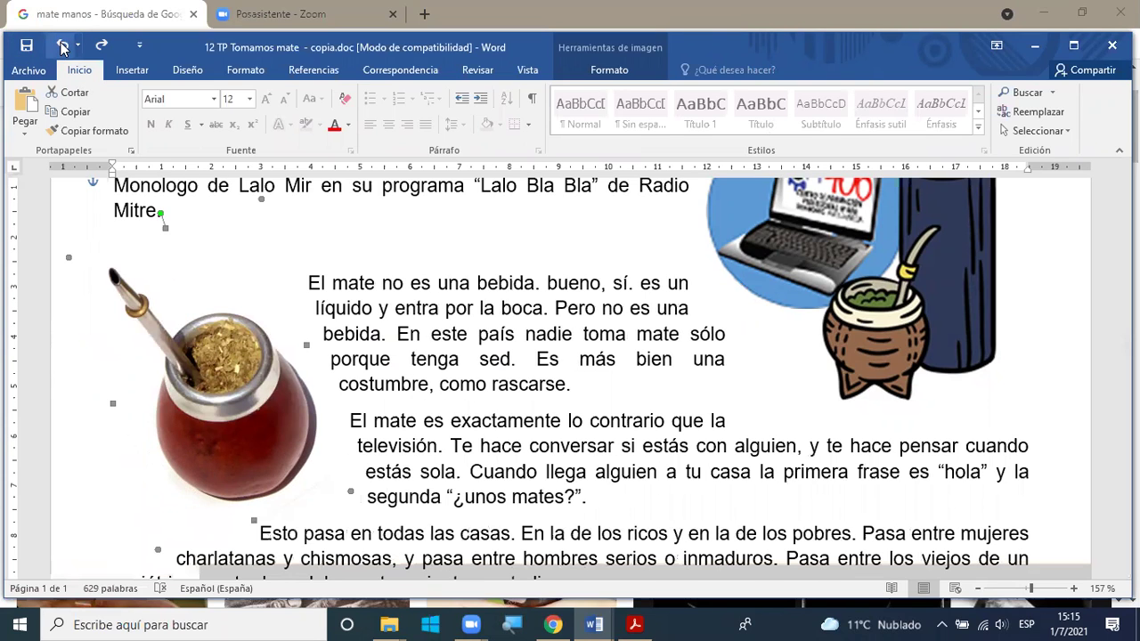
pyautogui.click(63, 47)
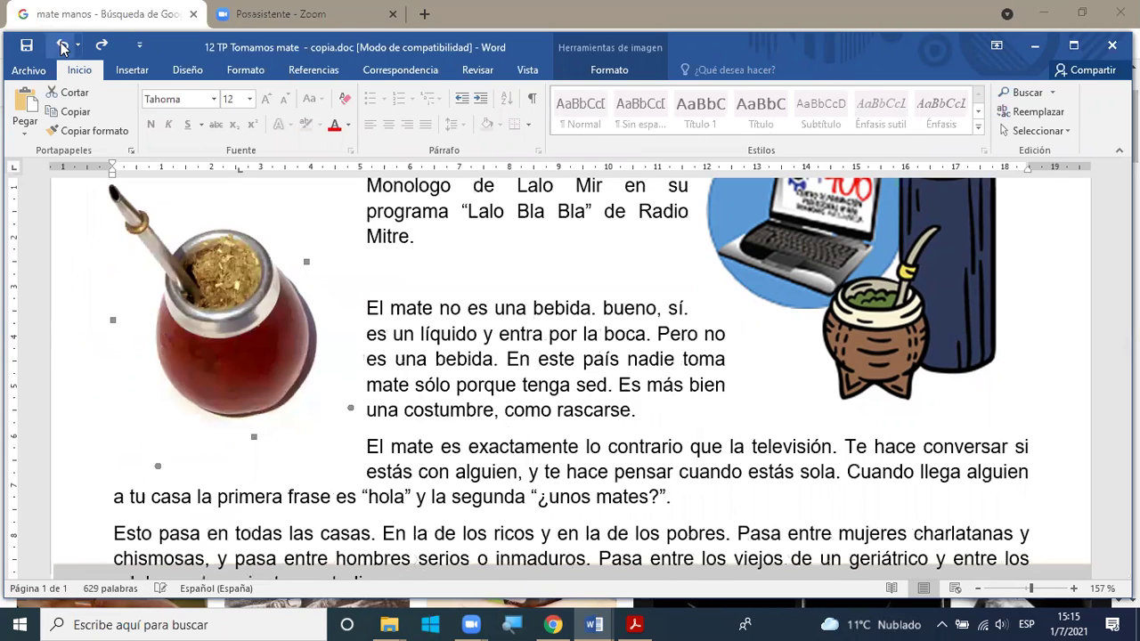
pyautogui.click(63, 48)
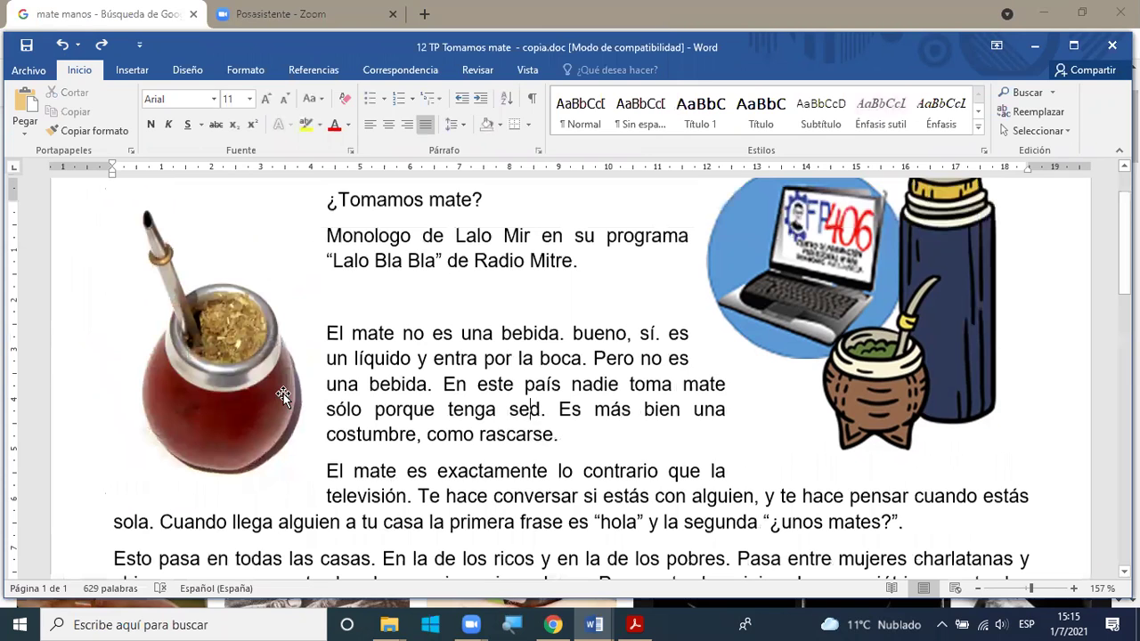
# Step: Move the gourd picture to the left margin just below the title and turn on editing of its text-wrap points
pyautogui.moveTo(317, 460); pyautogui.dragTo(249, 470)
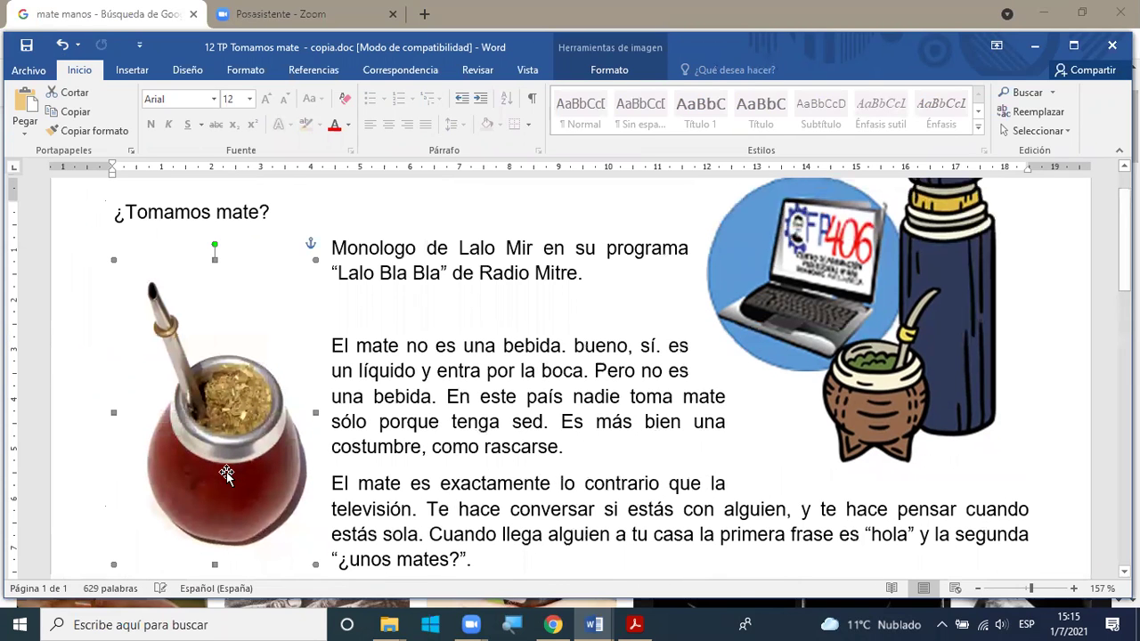
pyautogui.rightClick(226, 472)
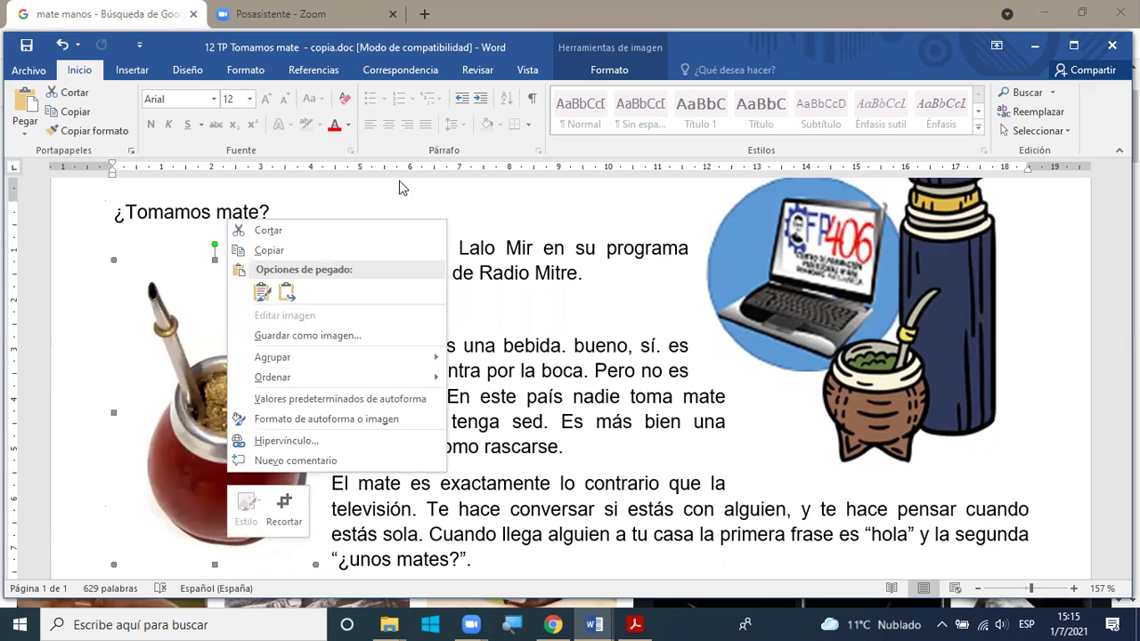
pyautogui.click(601, 76)
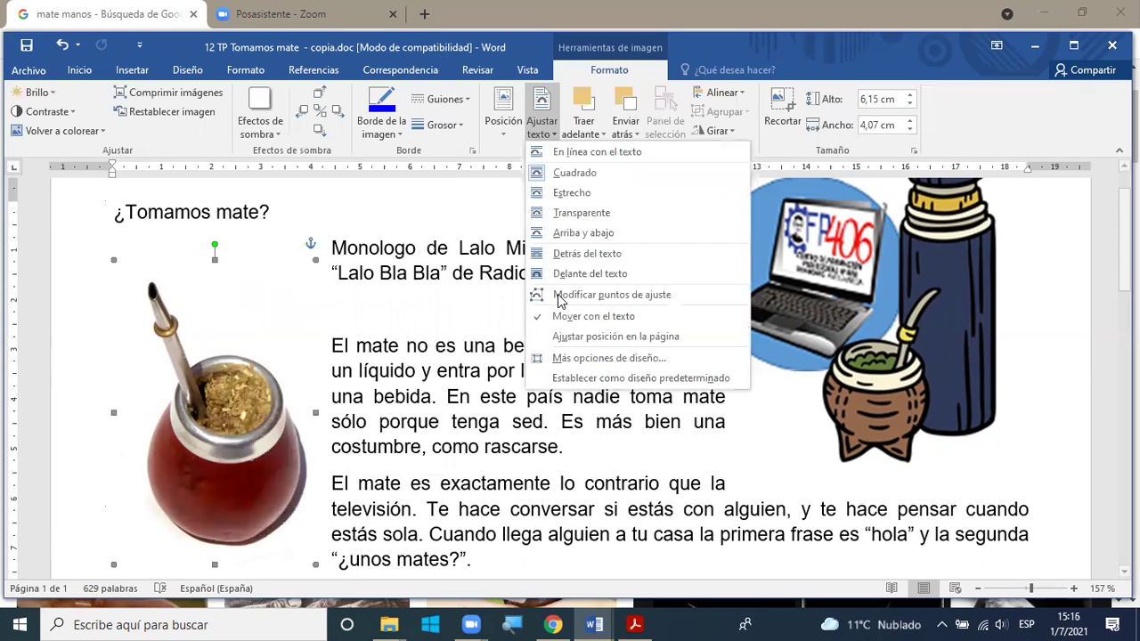
pyautogui.click(560, 294)
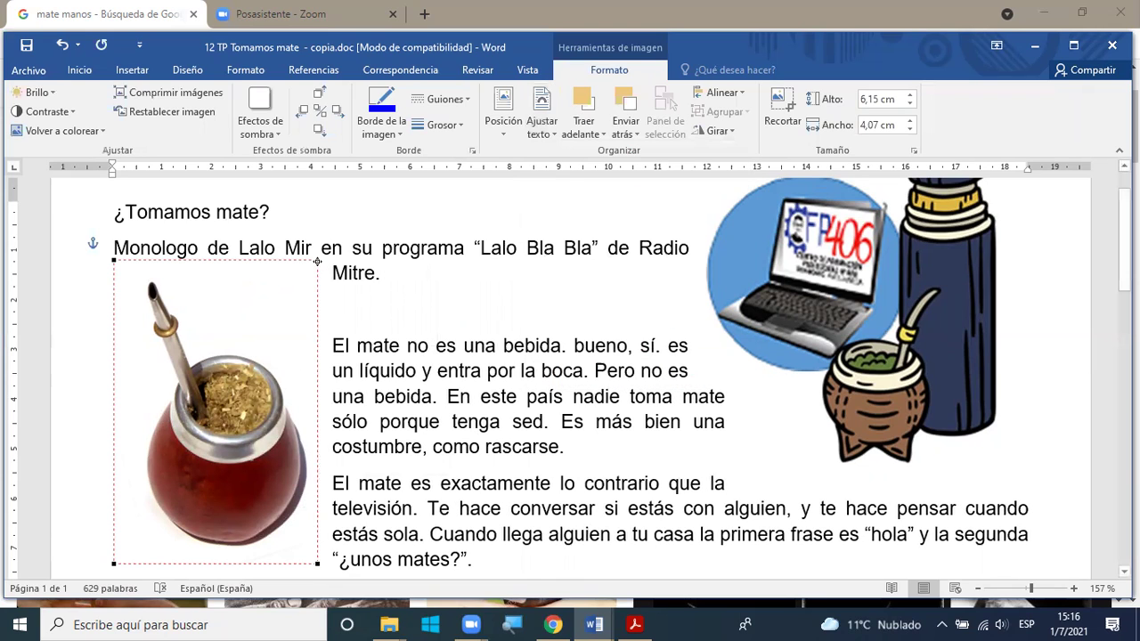
# Step: Pull the gourd picture's wrap boundary inward at its four corners to follow the straw tip and the gourd's outline
pyautogui.moveTo(294, 371); pyautogui.dragTo(307, 283)
pyautogui.moveTo(296, 331); pyautogui.dragTo(291, 354)
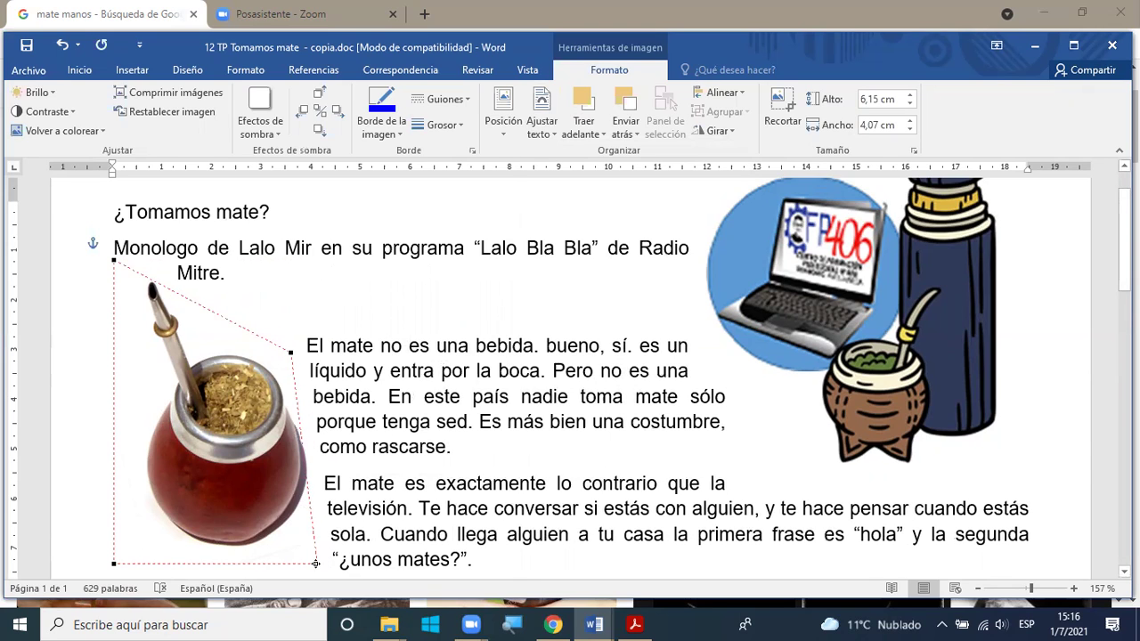
pyautogui.moveTo(315, 563); pyautogui.dragTo(299, 515)
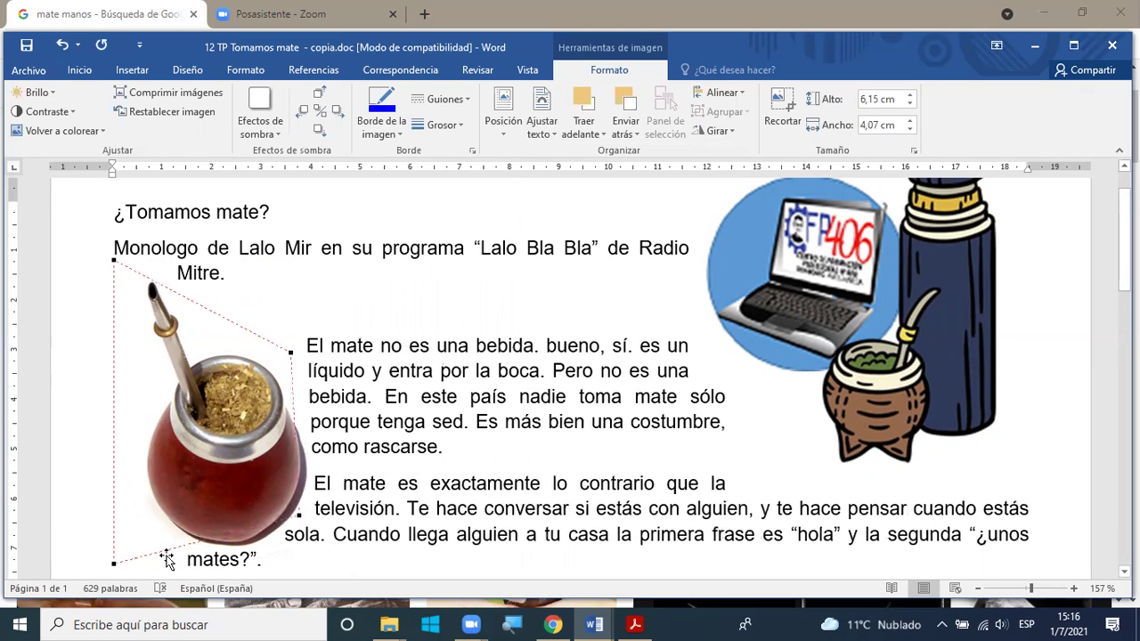
pyautogui.moveTo(114, 562); pyautogui.dragTo(189, 546)
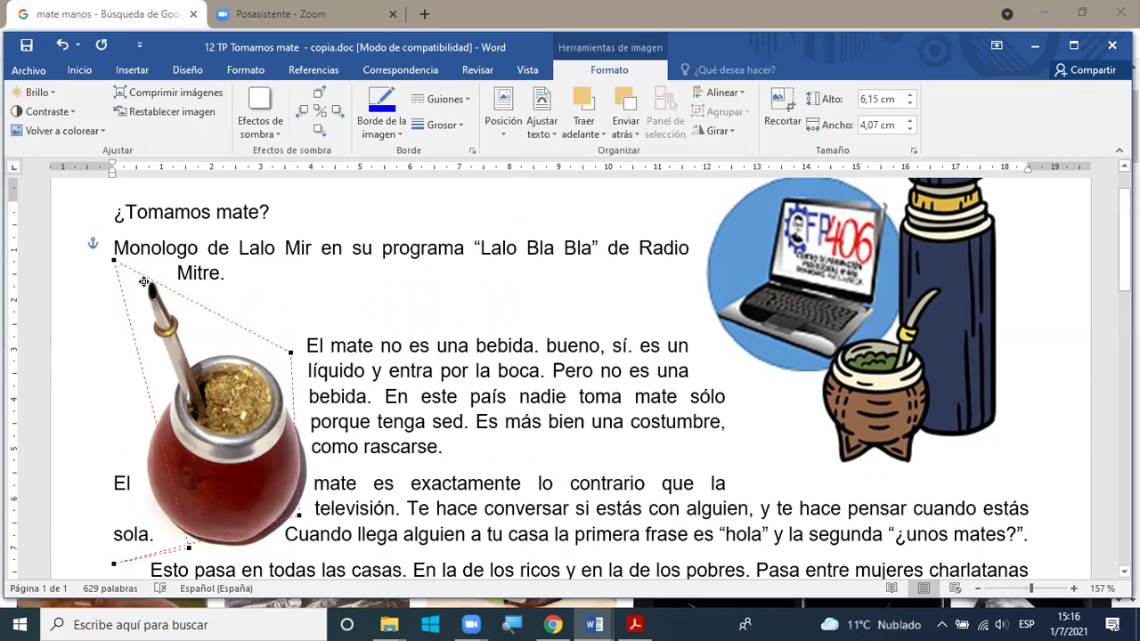
pyautogui.moveTo(144, 281); pyautogui.dragTo(145, 283)
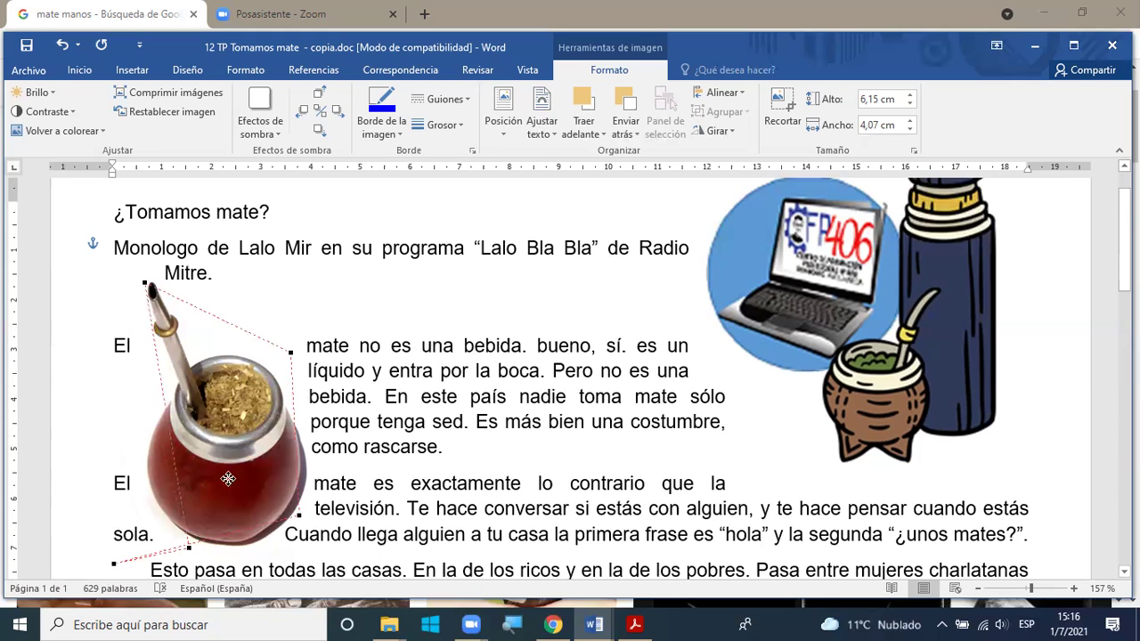
# Step: Move the gourd picture into the middle of the opening paragraphs so the text flows along both of its sides
pyautogui.moveTo(253, 492); pyautogui.dragTo(348, 544)
pyautogui.scroll(-3, 348, 544)
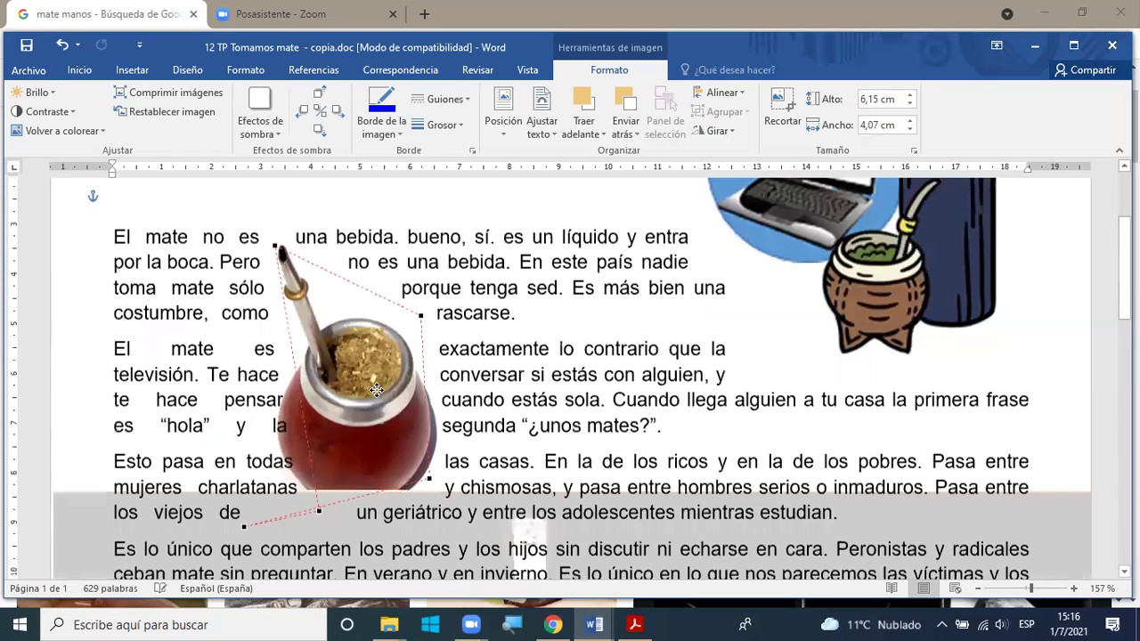
pyautogui.moveTo(386, 375); pyautogui.dragTo(414, 333)
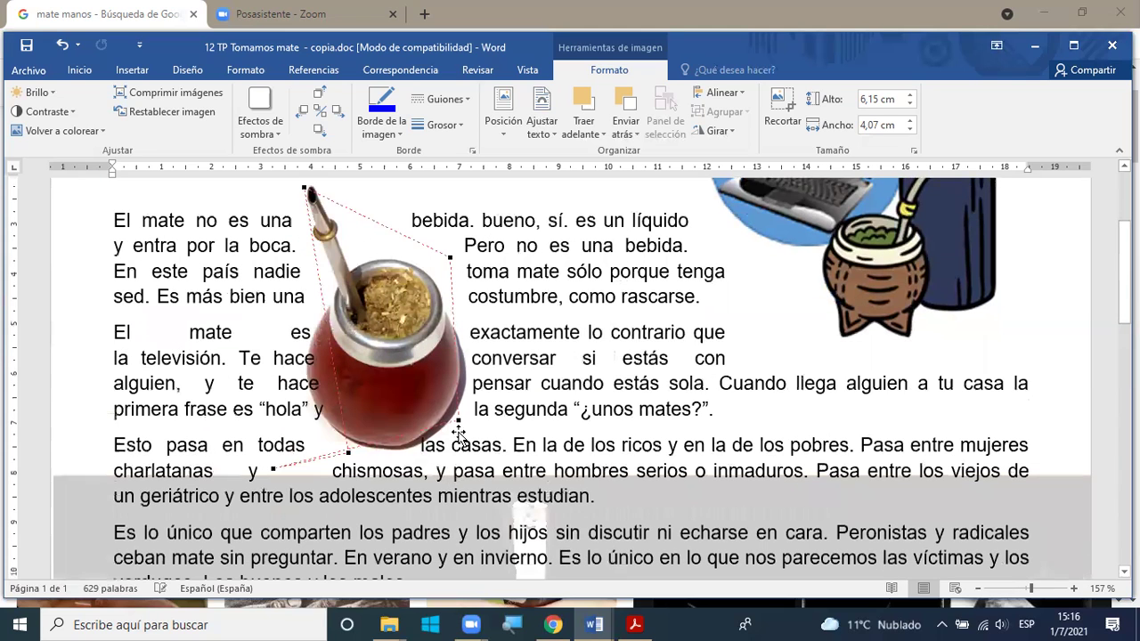
pyautogui.scroll(-1, 465, 422)
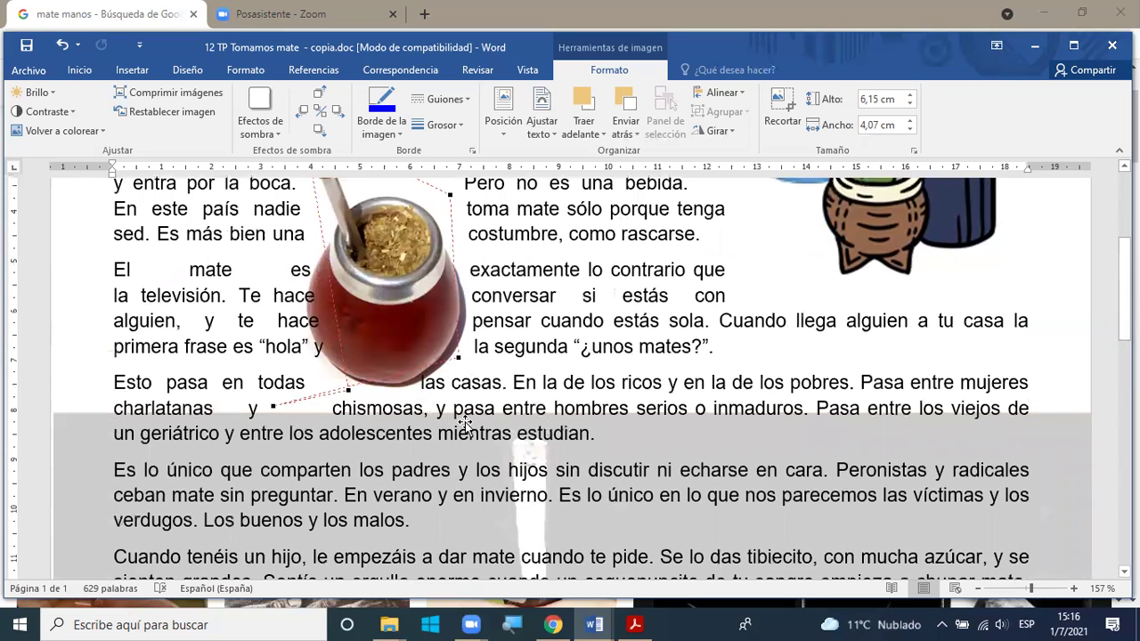
pyautogui.scroll(1, 438, 367)
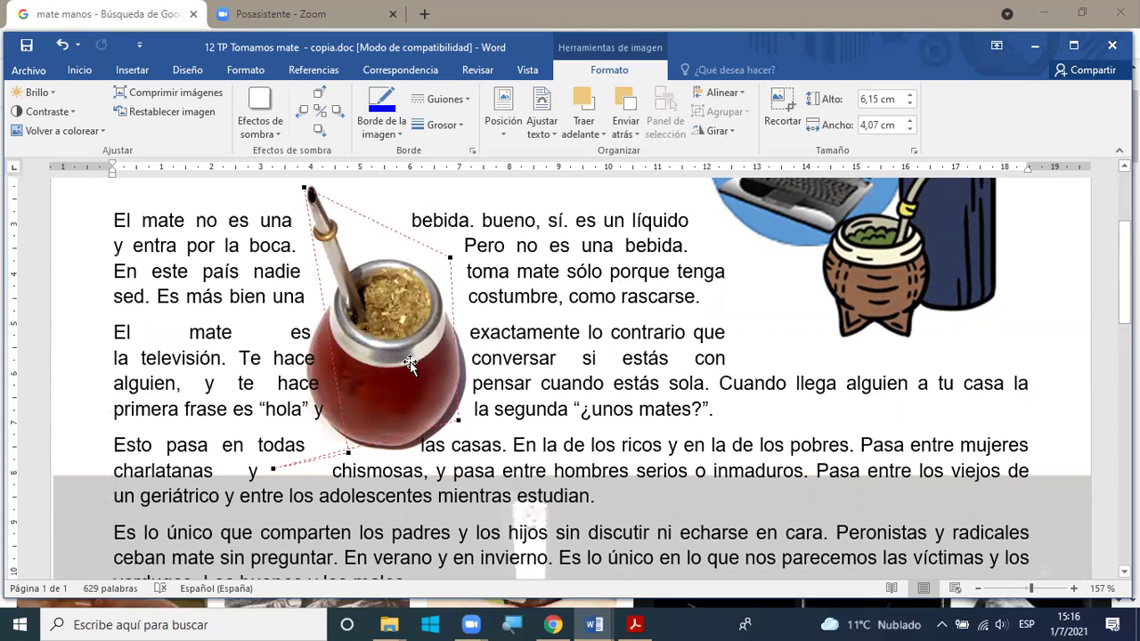
pyautogui.moveTo(429, 385); pyautogui.dragTo(466, 378)
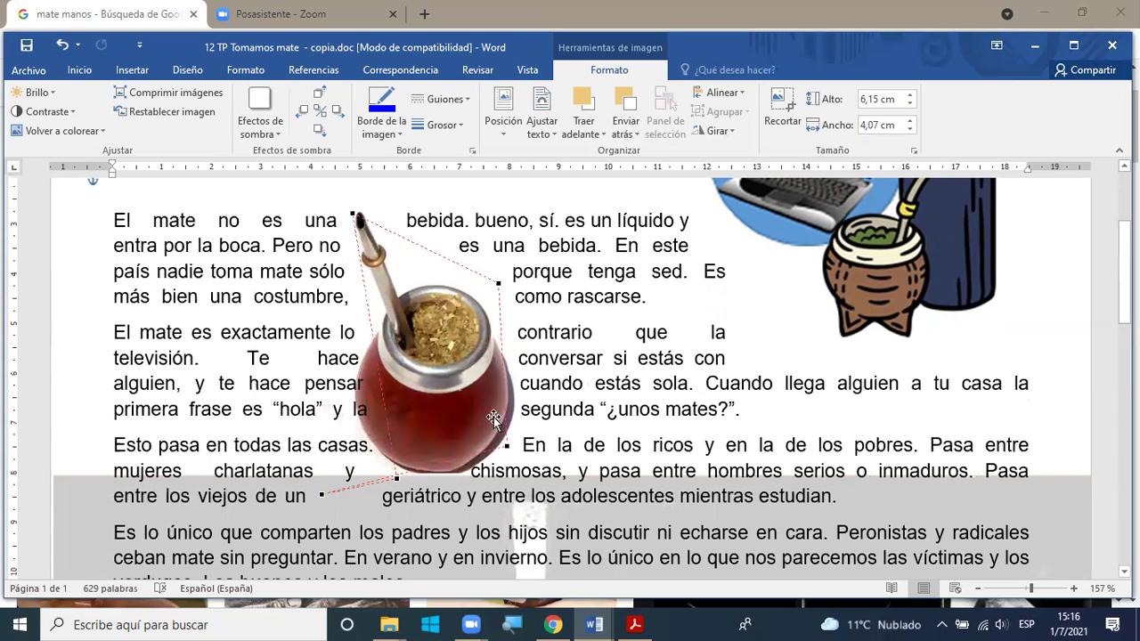
# Step: Reshape the lower part of the gourd picture's wrap boundary, setting its wrap points beside and just under the gourd's base
pyautogui.click(393, 481)
pyautogui.moveTo(390, 436); pyautogui.dragTo(445, 325)
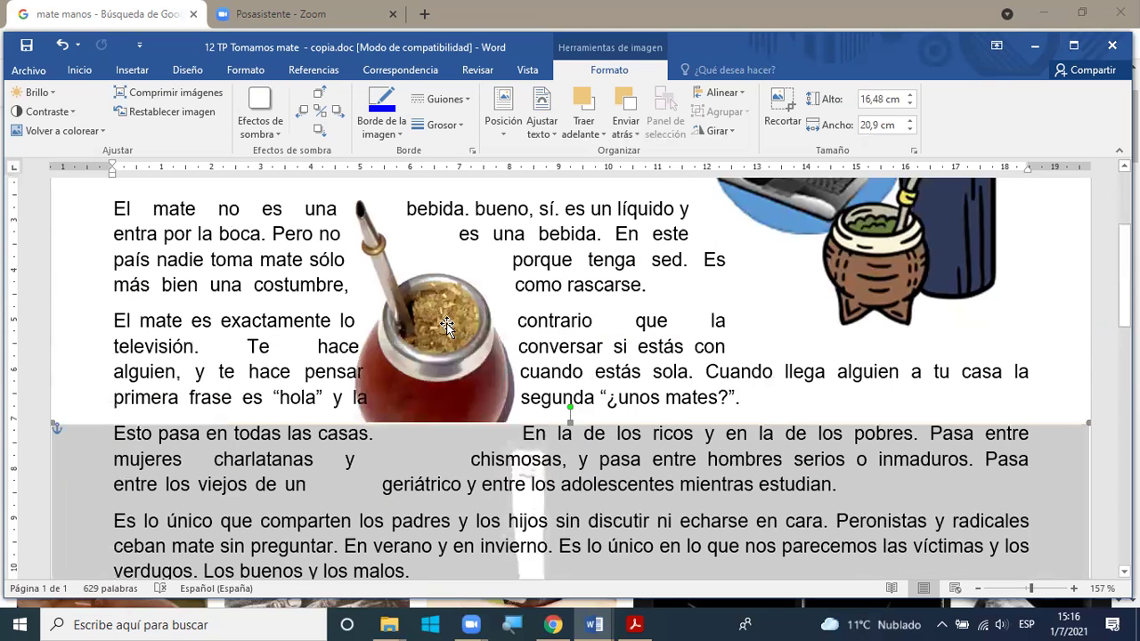
pyautogui.click(397, 465)
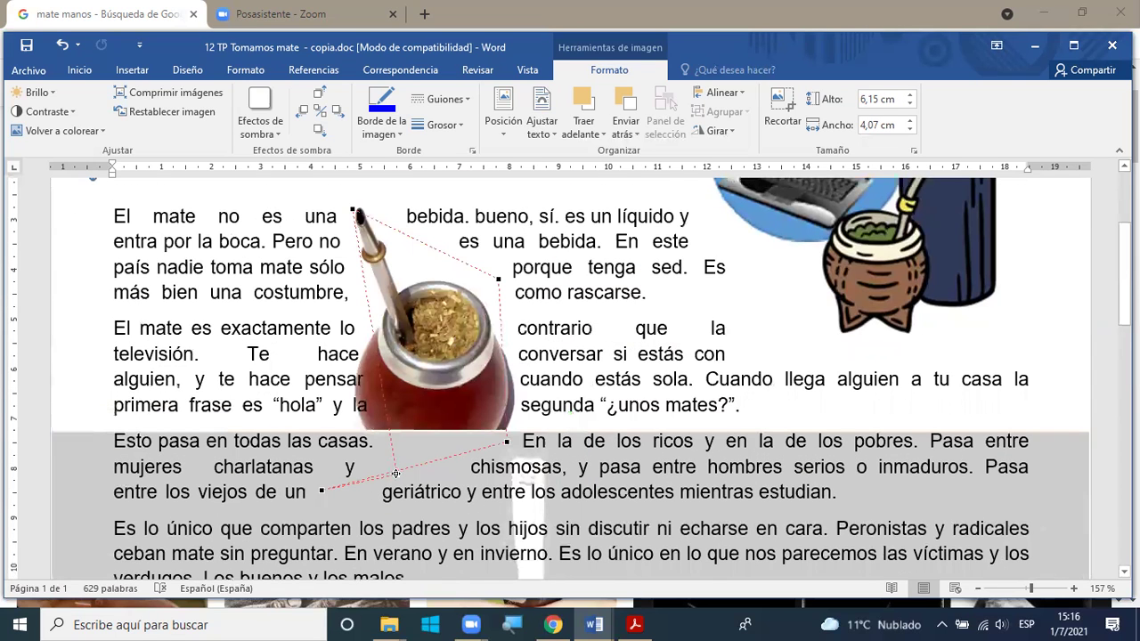
pyautogui.click(351, 419)
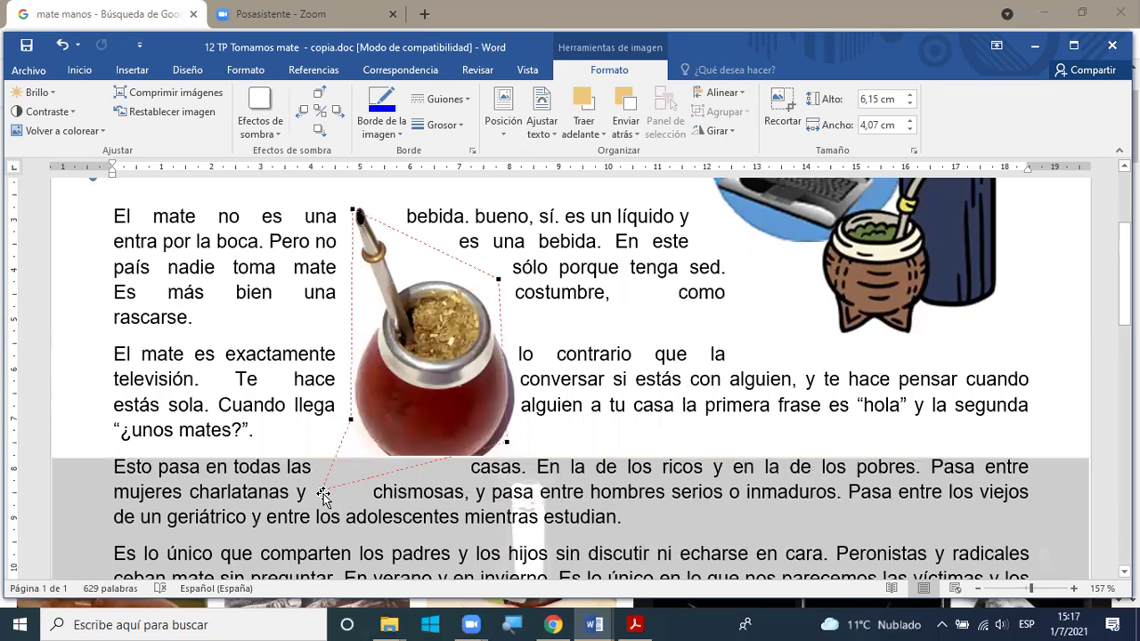
pyautogui.click(412, 471)
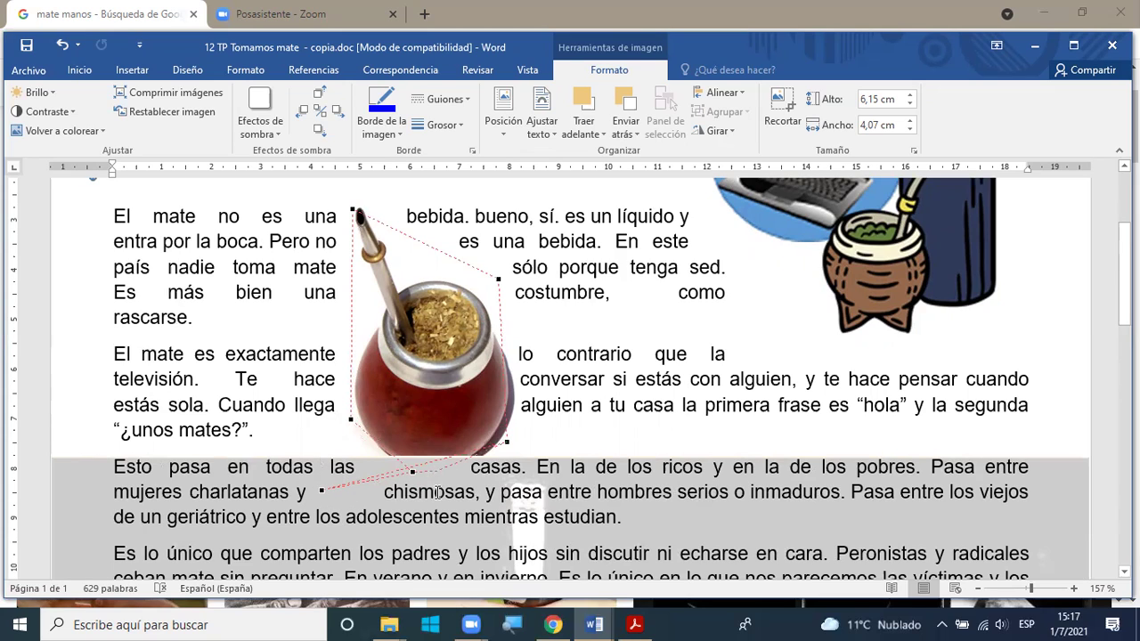
pyautogui.scroll(-2, 461, 495)
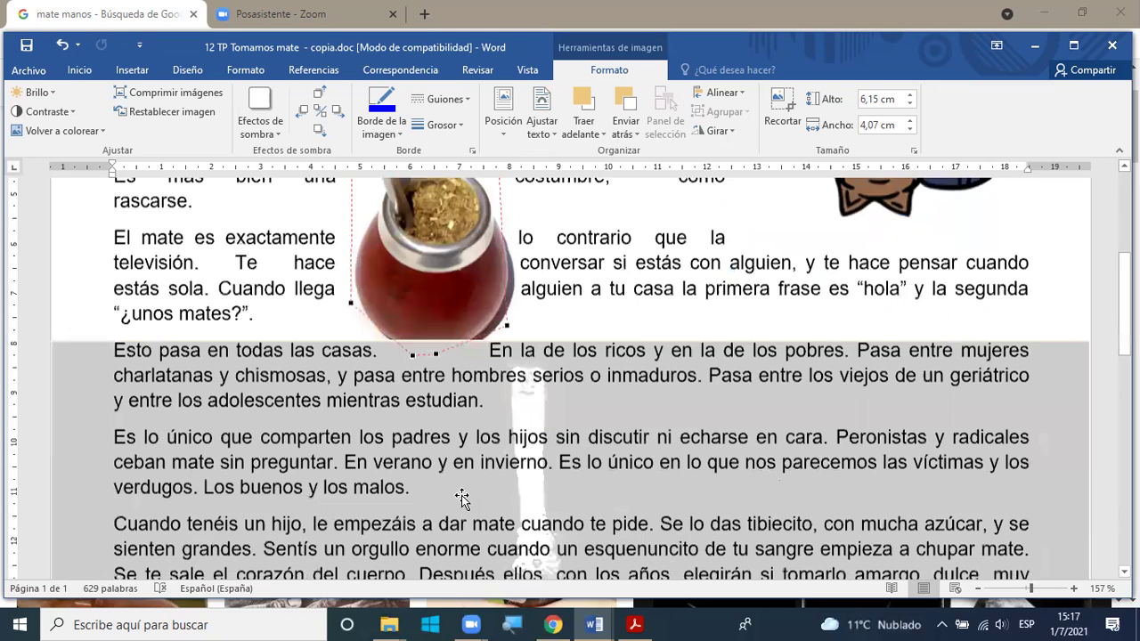
pyautogui.scroll(1, 489, 371)
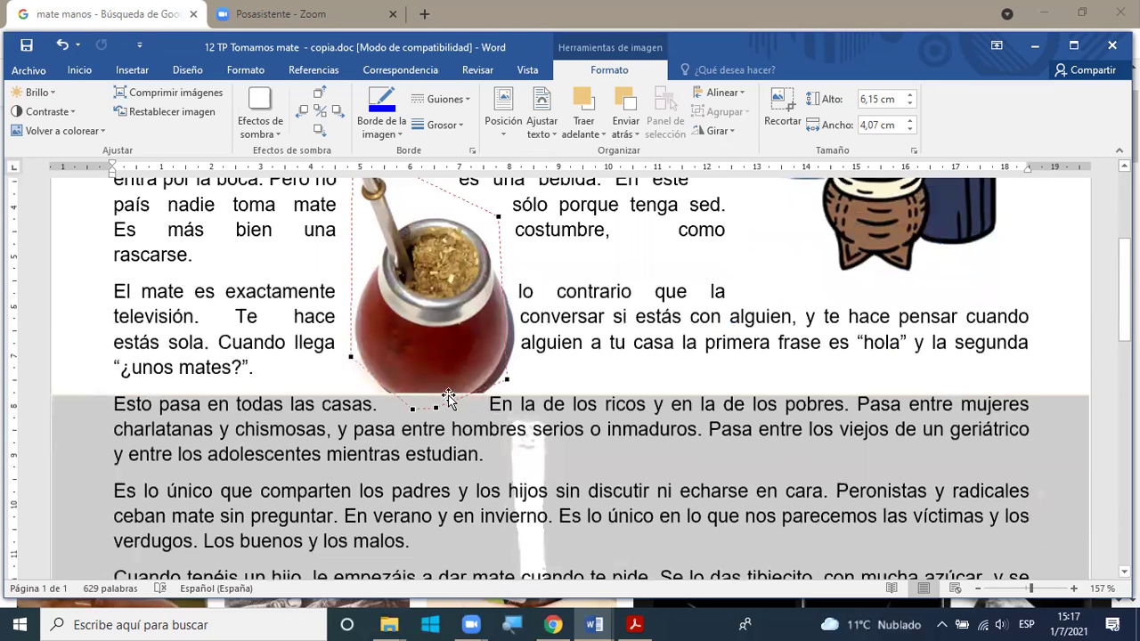
pyautogui.scroll(2, 458, 465)
# Step: Reposition the gourd picture among the opening paragraphs and bring it forward in front of the grey background picture
pyautogui.moveTo(456, 467); pyautogui.dragTo(474, 420)
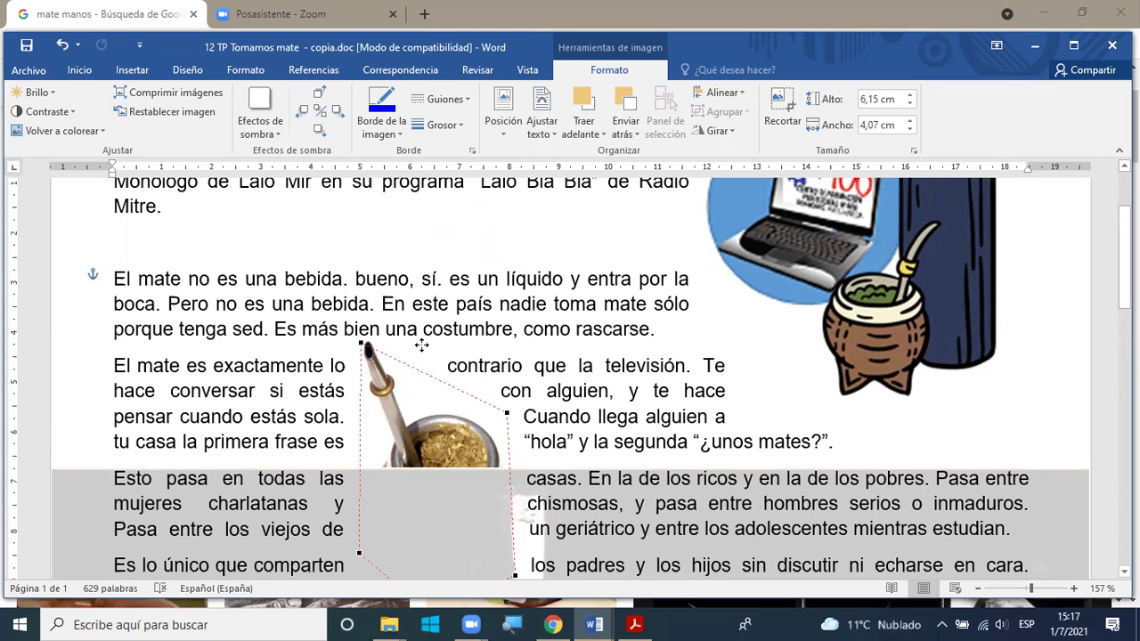
pyautogui.moveTo(423, 347); pyautogui.dragTo(389, 420)
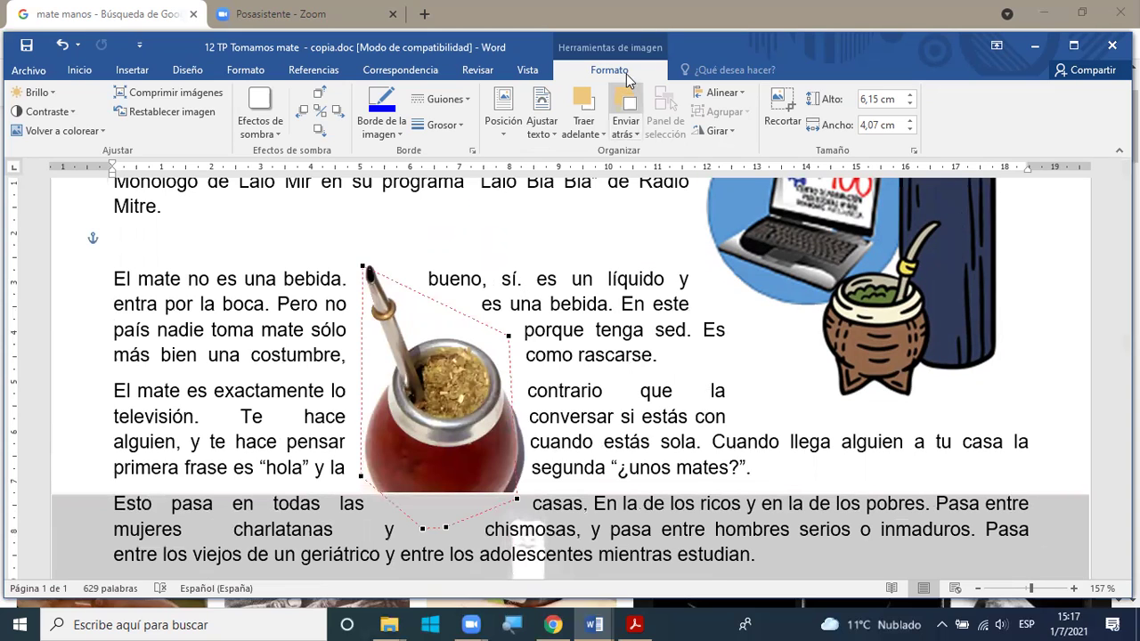
pyautogui.click(586, 122)
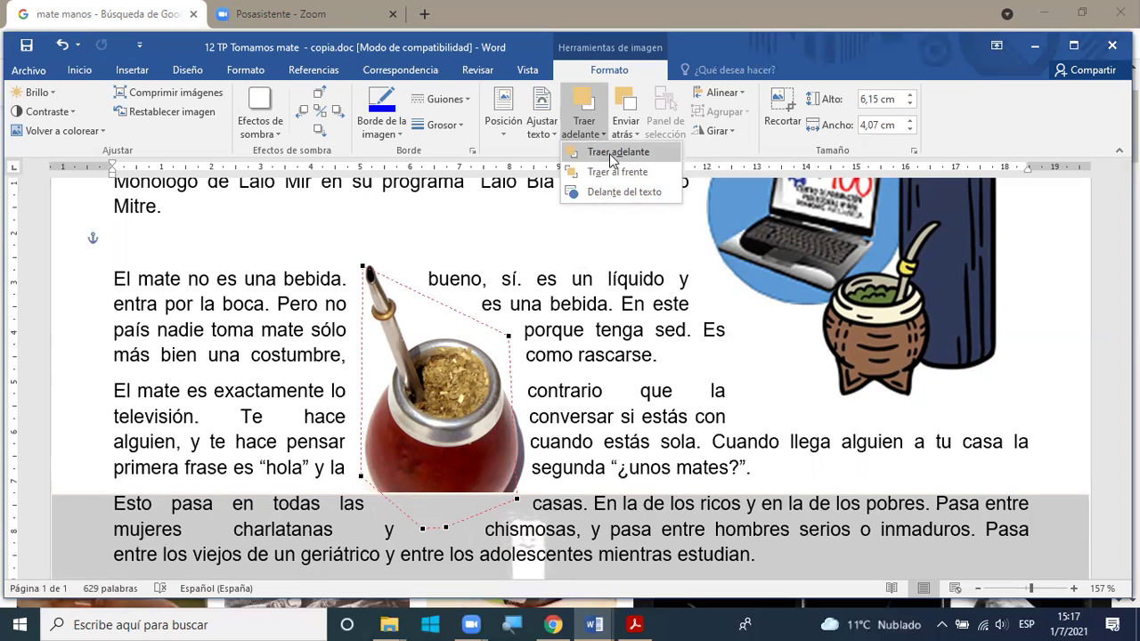
pyautogui.click(517, 369)
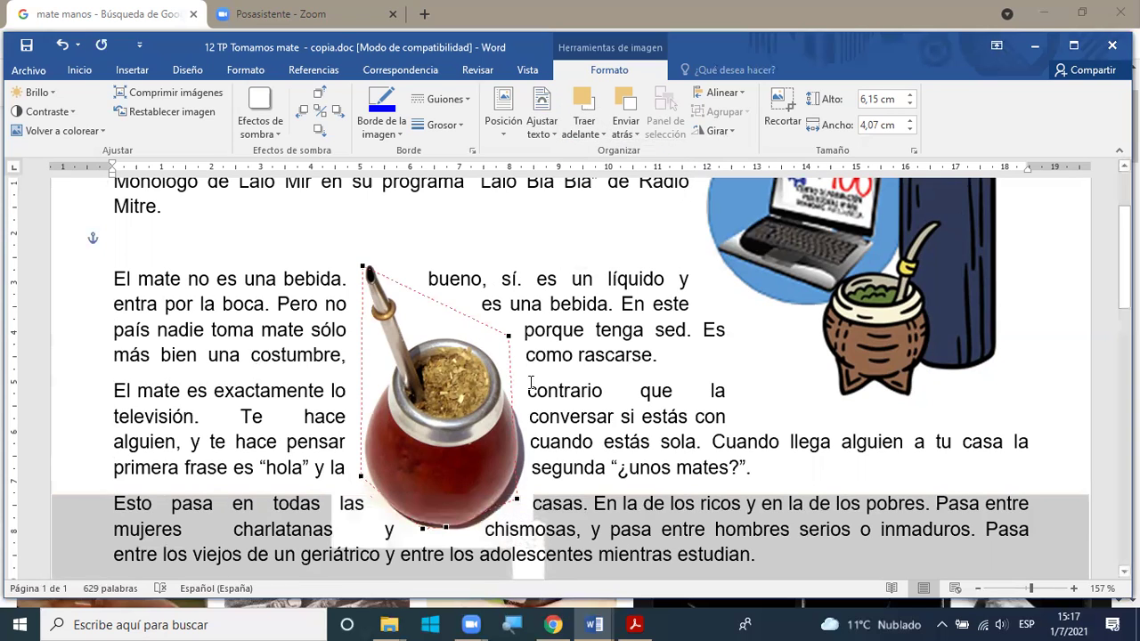
pyautogui.click(482, 402)
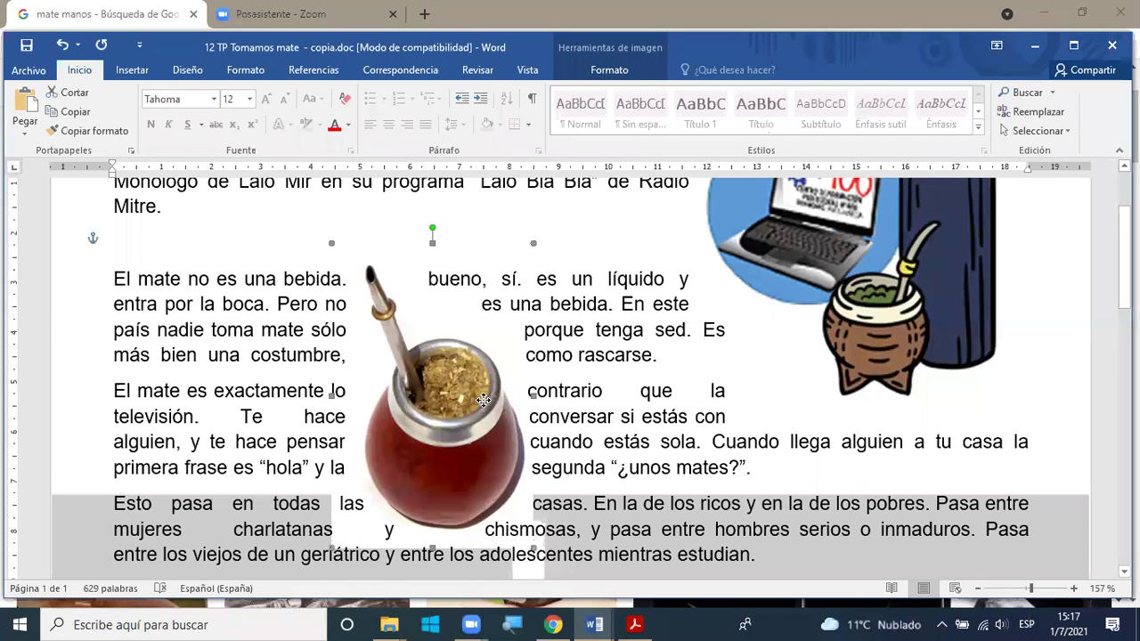
# Step: Move the gourd picture back to the left margin beside the opening paragraphs
pyautogui.scroll(-4, 155, 436)
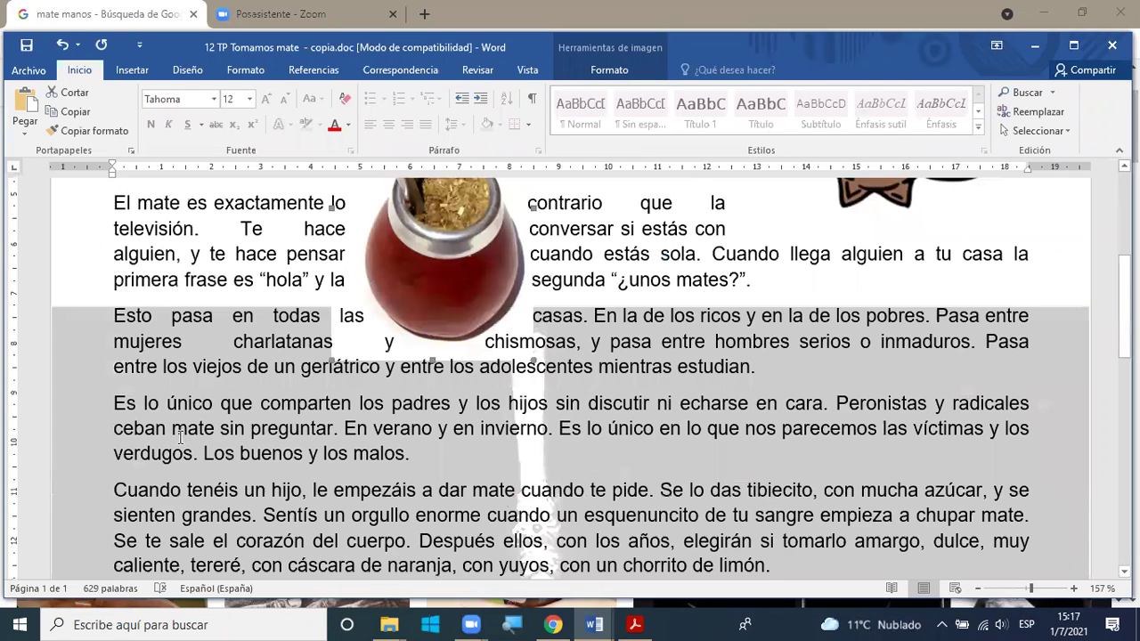
pyautogui.scroll(-2, 155, 436)
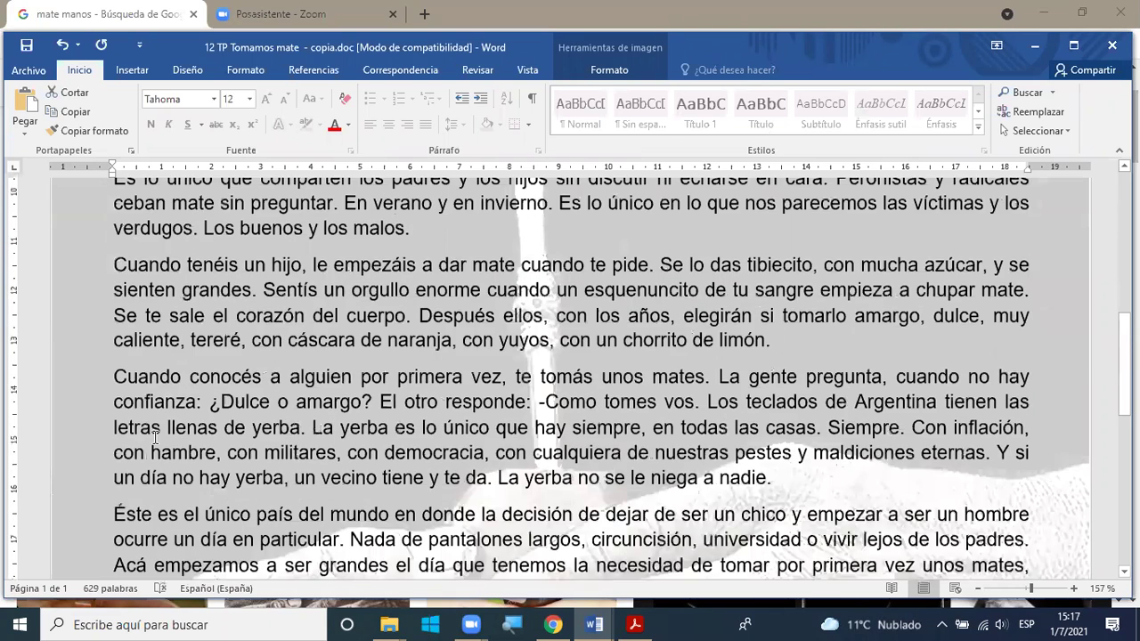
pyautogui.scroll(3, 155, 436)
pyautogui.scroll(3, 211, 473)
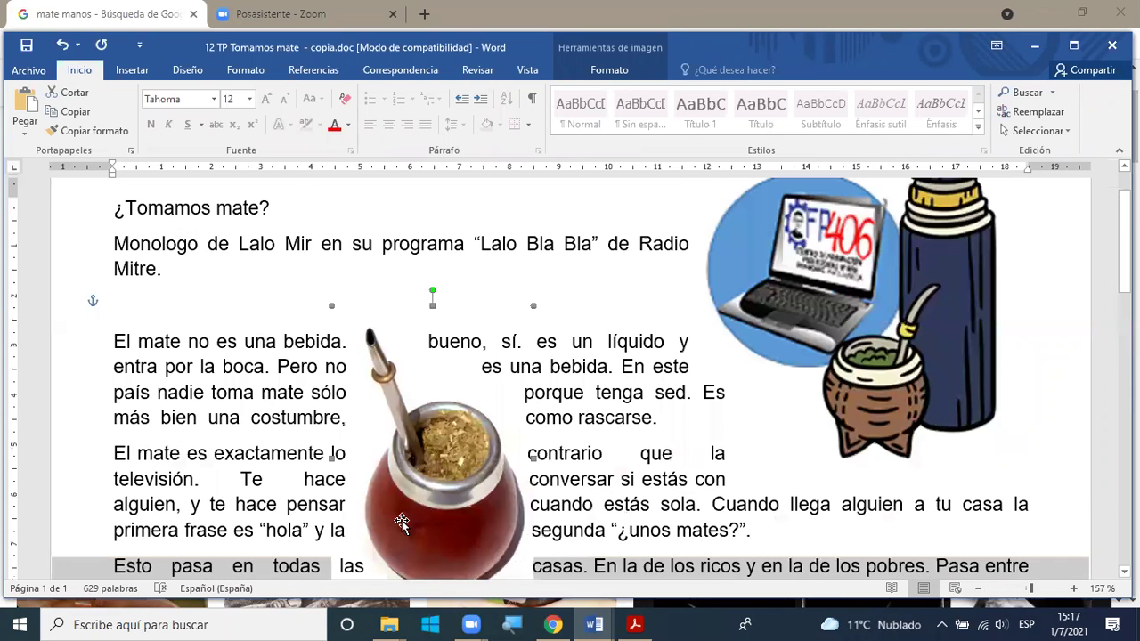
pyautogui.moveTo(211, 473); pyautogui.dragTo(180, 457)
# Step: Shift the thermos-and-mate picture down and to the left so that it overlaps the edge of the laptop logo
pyautogui.scroll(2, 935, 436)
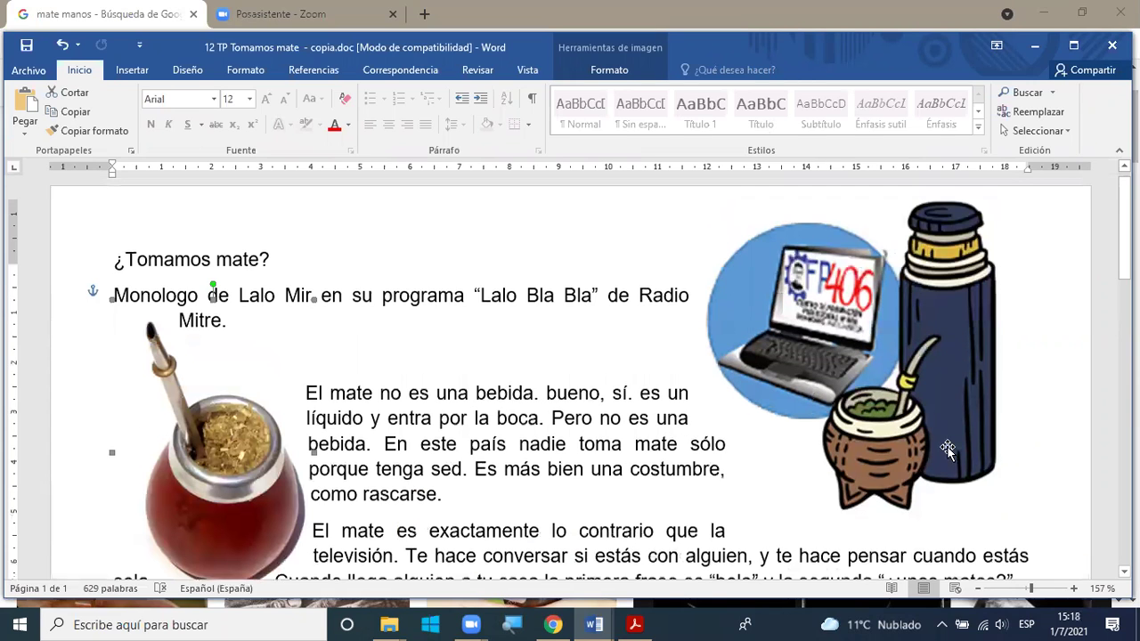
pyautogui.moveTo(947, 450); pyautogui.dragTo(929, 525)
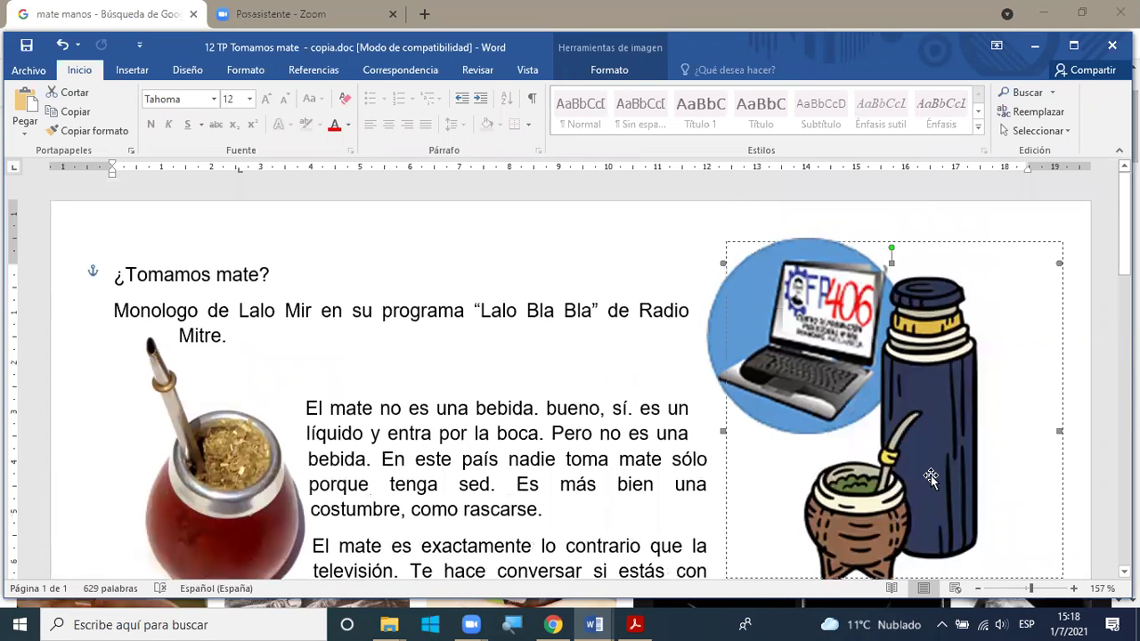
pyautogui.moveTo(844, 408); pyautogui.dragTo(785, 411)
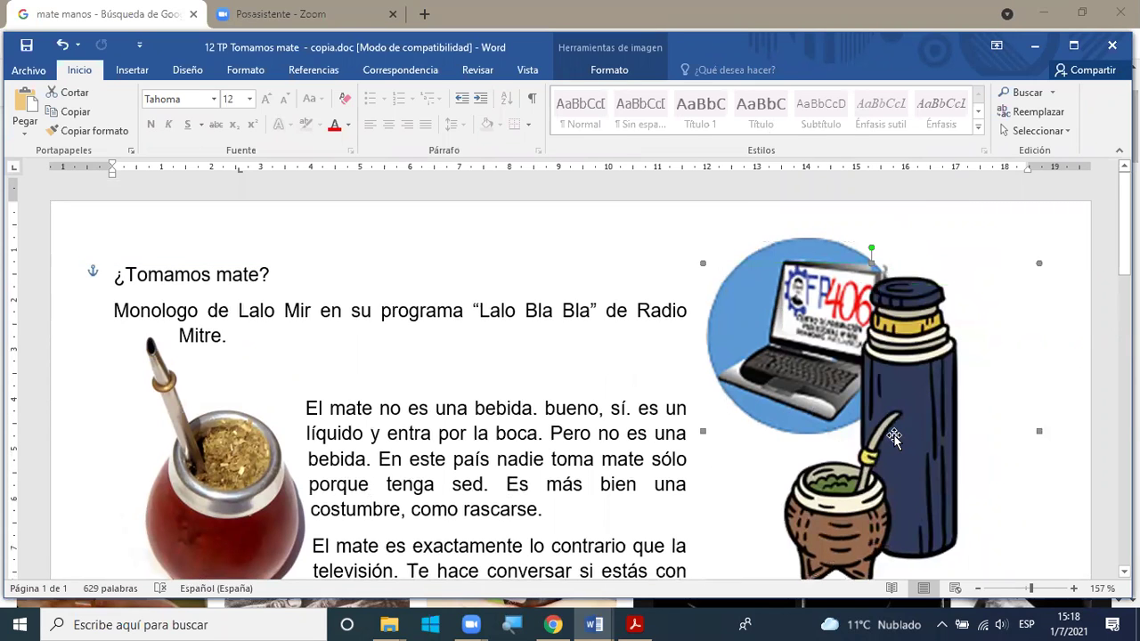